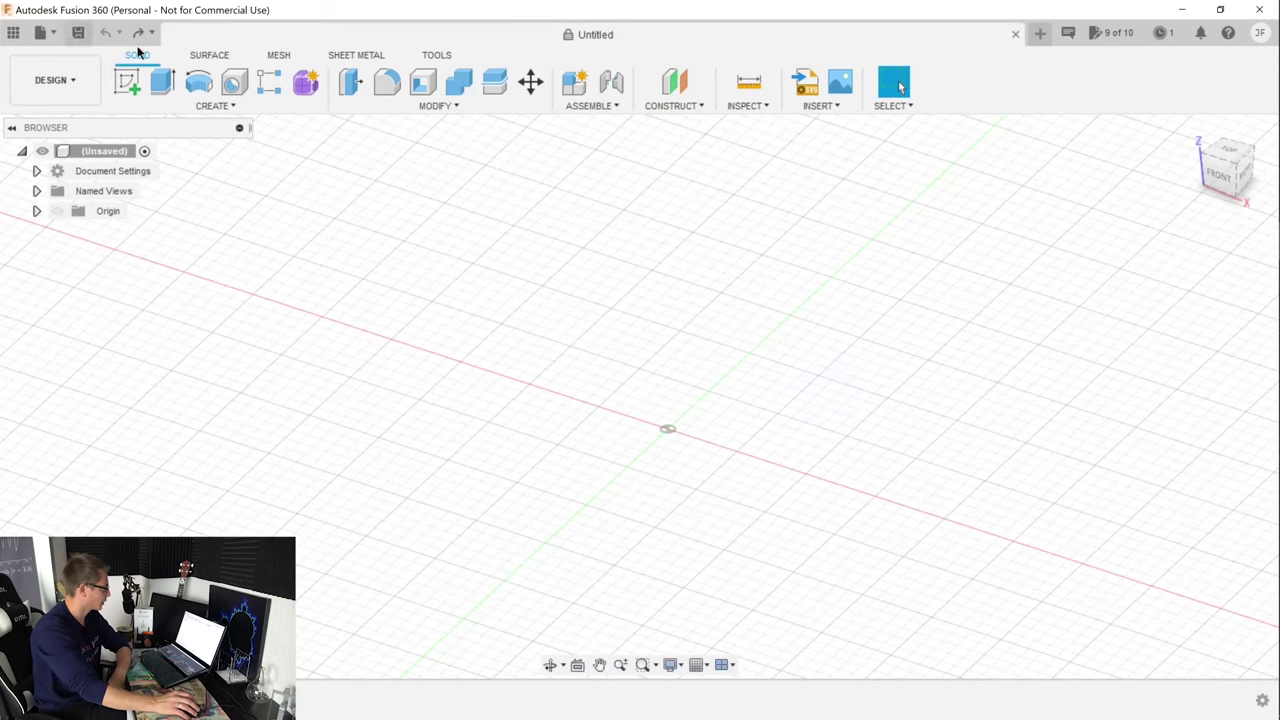
# Start a new sketch on the horizontal XY plane and face it squarely from the top
pyautogui.click(124, 79)
pyautogui.click(750, 423)
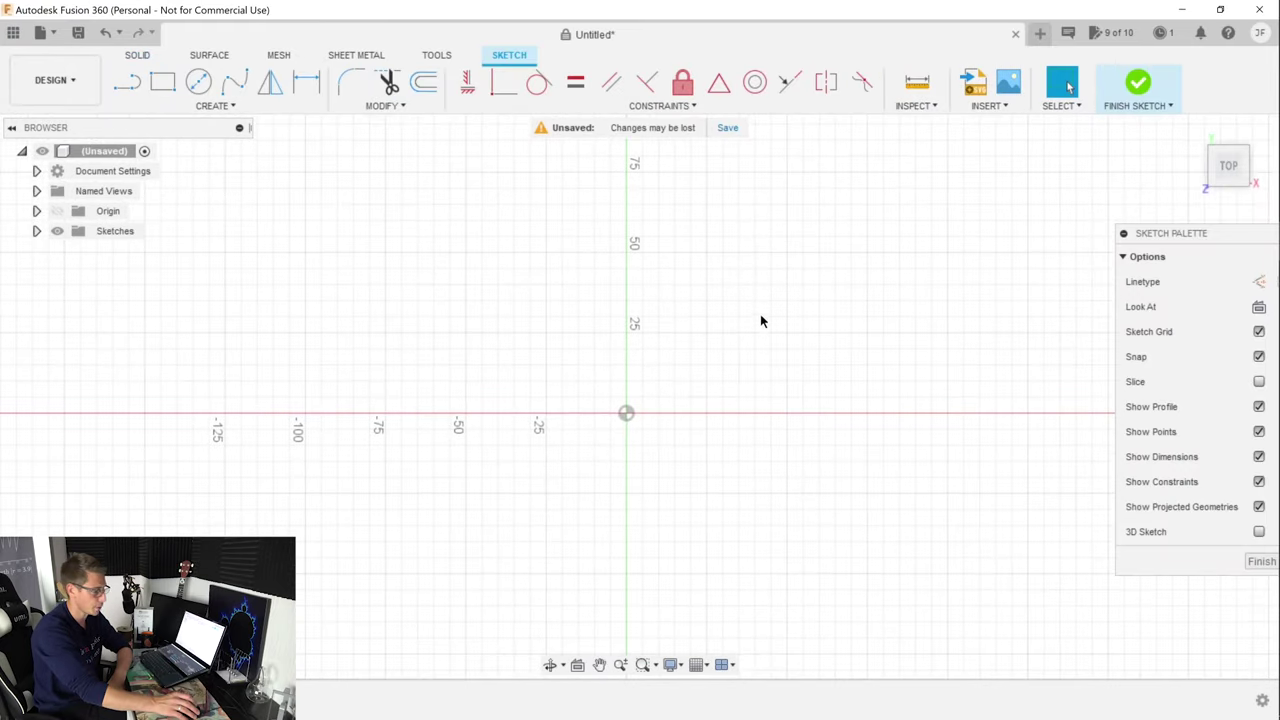
pyautogui.scroll(2, 674, 370)
pyautogui.moveTo(768, 366); pyautogui.dragTo(696, 287, button='middle')
pyautogui.moveTo(1229, 166); pyautogui.dragTo(1228, 166)
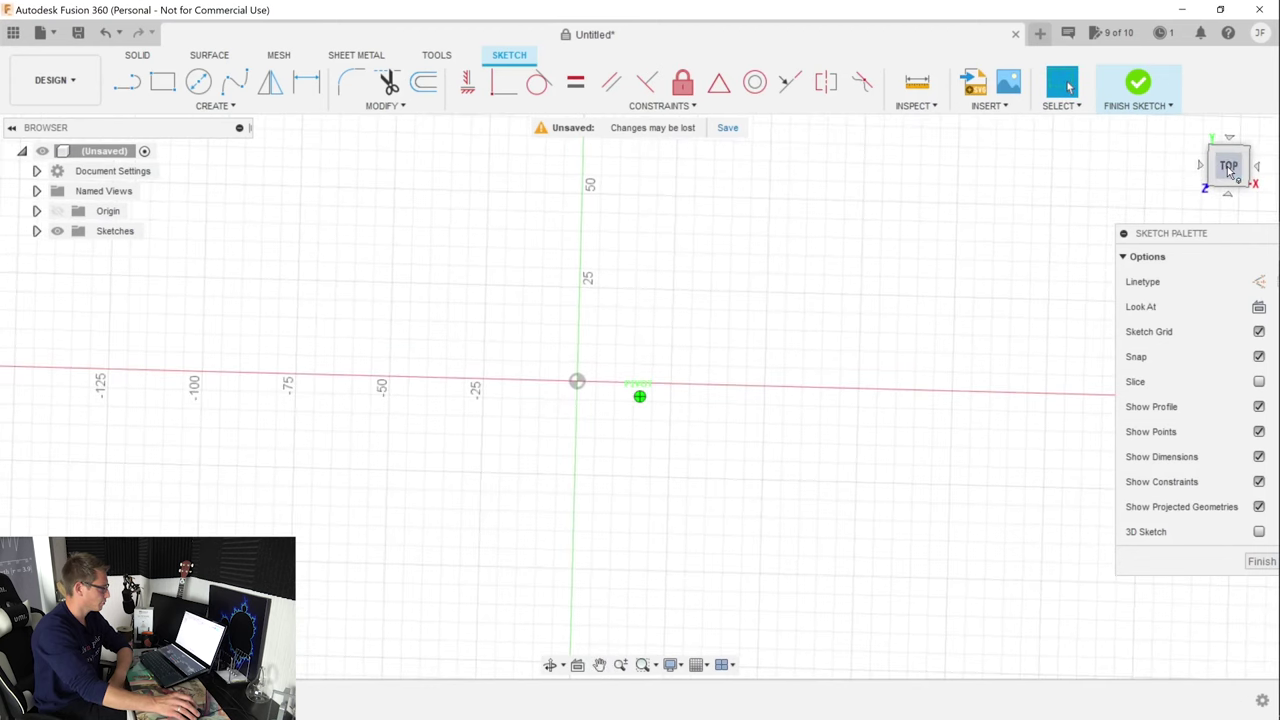
pyautogui.click(1229, 167)
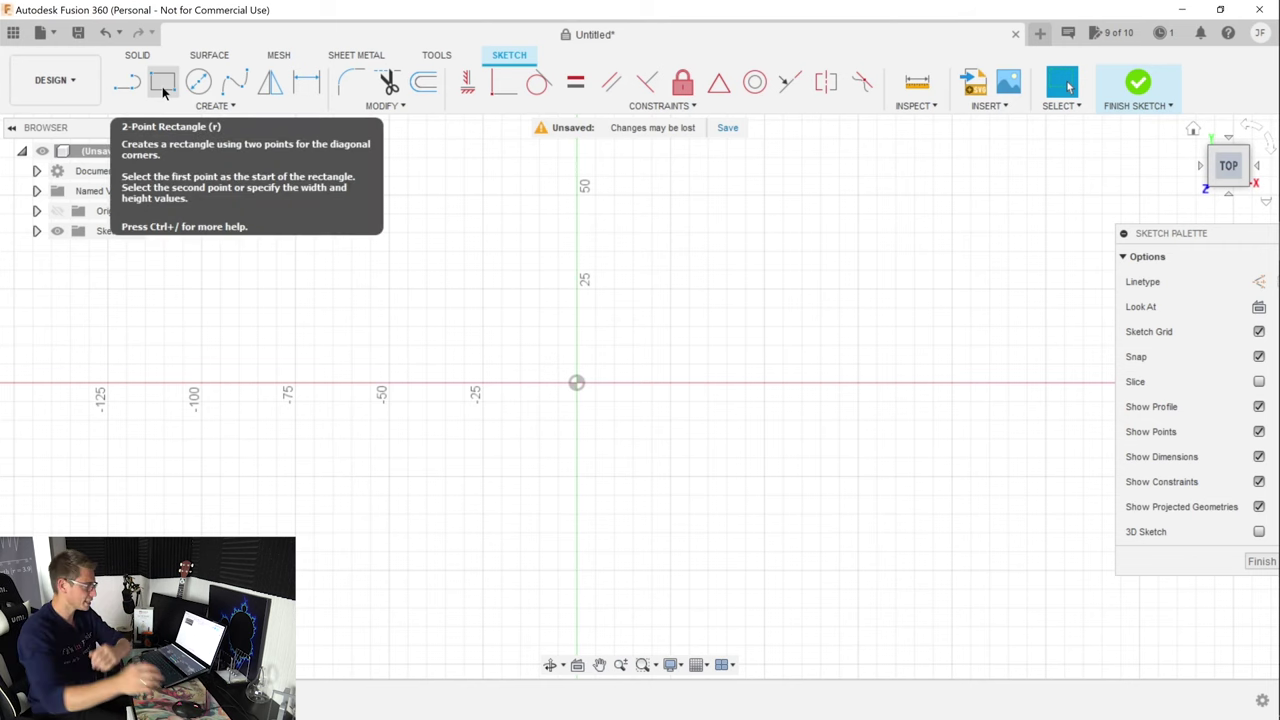
# Sketch a 130 by 40 mm rectangle resting on the horizontal axis and a second rectangle about 100 by 10 mm inside it
pyautogui.click(163, 85)
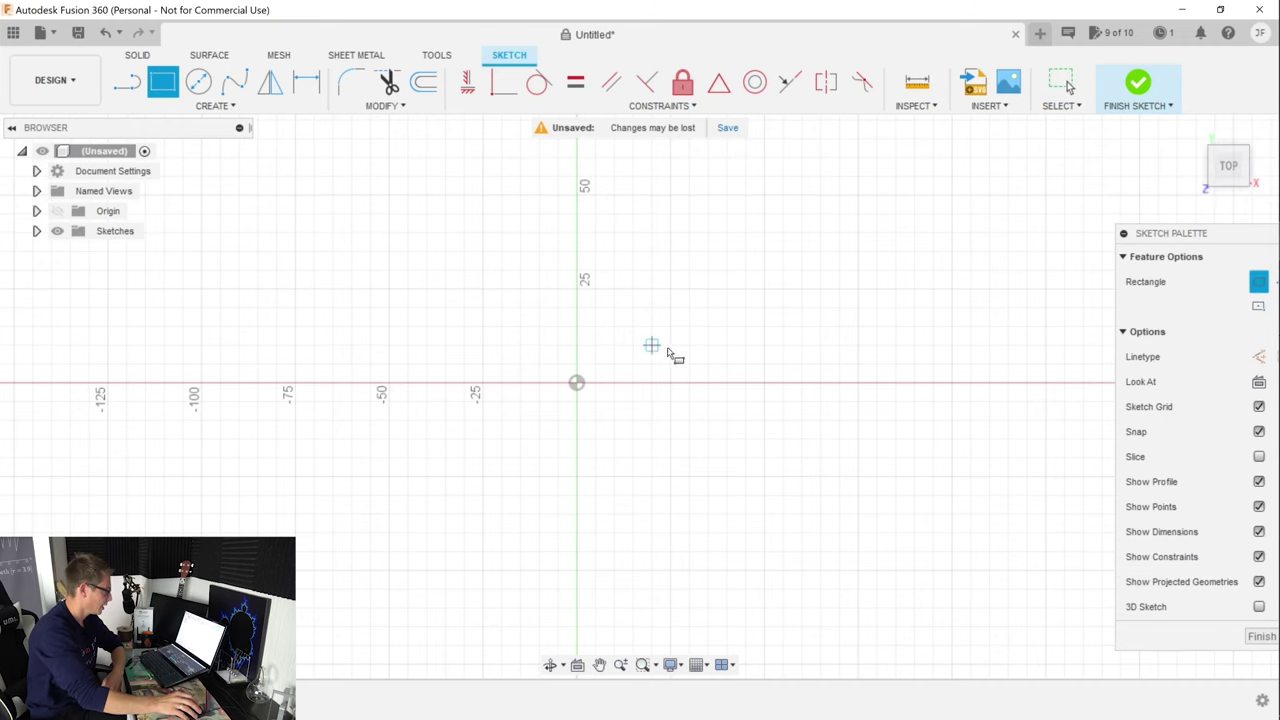
pyautogui.click(672, 381)
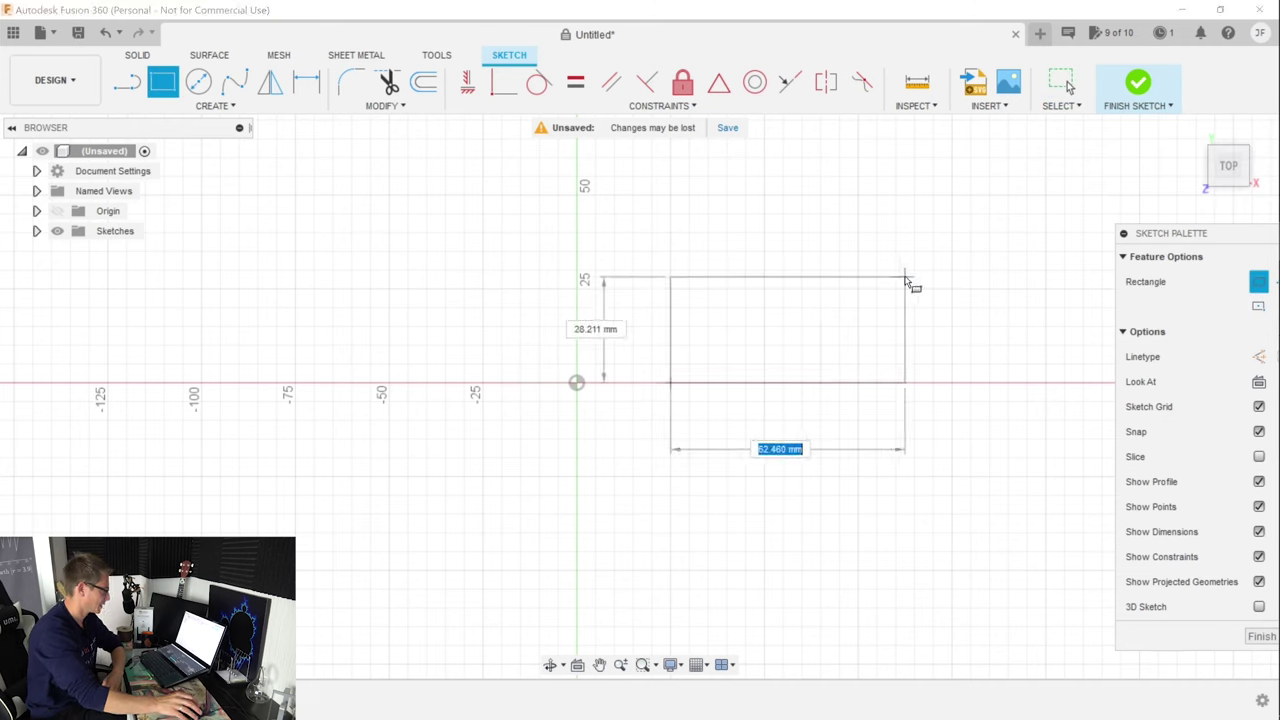
pyautogui.write('130')
pyautogui.press('Tab')
pyautogui.write('40')
pyautogui.press('Return')
pyautogui.press('Escape')
pyautogui.moveTo(1000, 171)
pyautogui.mouseDown(button='middle')
pyautogui.moveTo(723, 169)
pyautogui.moveTo(648, 200)
pyautogui.mouseUp(button='middle')
pyautogui.press('Escape')
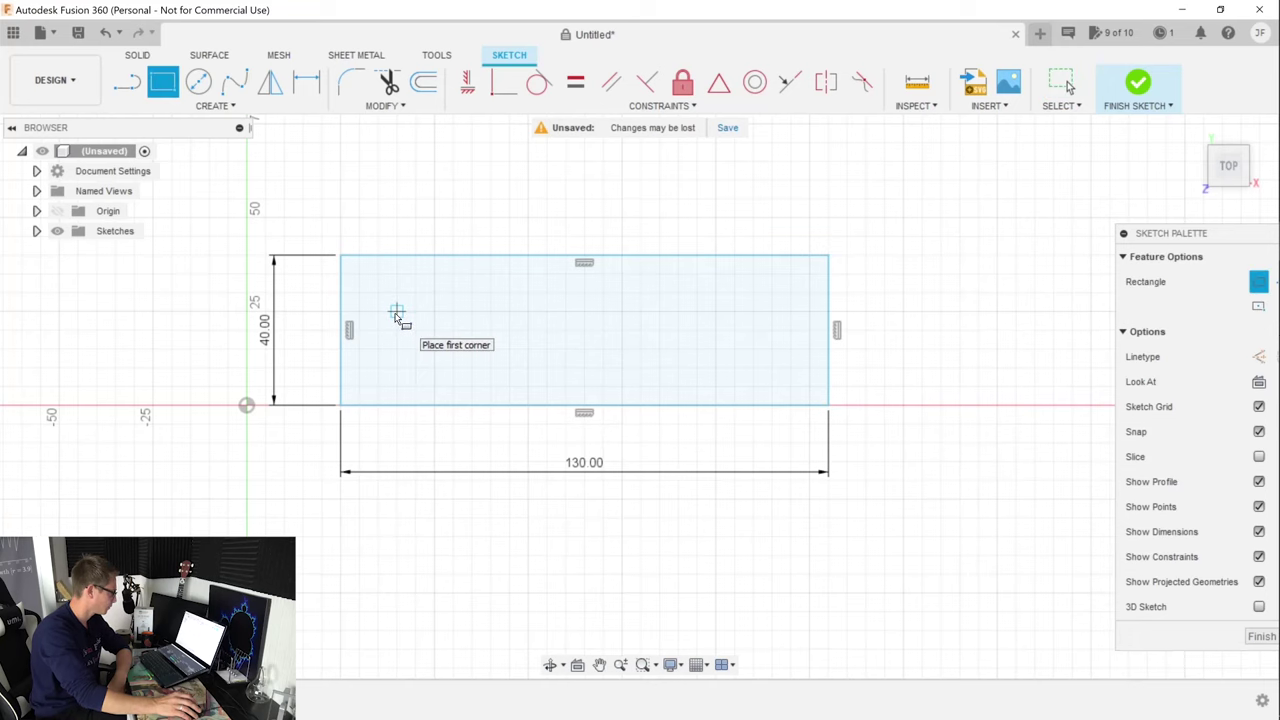
pyautogui.click(397, 314)
pyautogui.click(772, 349)
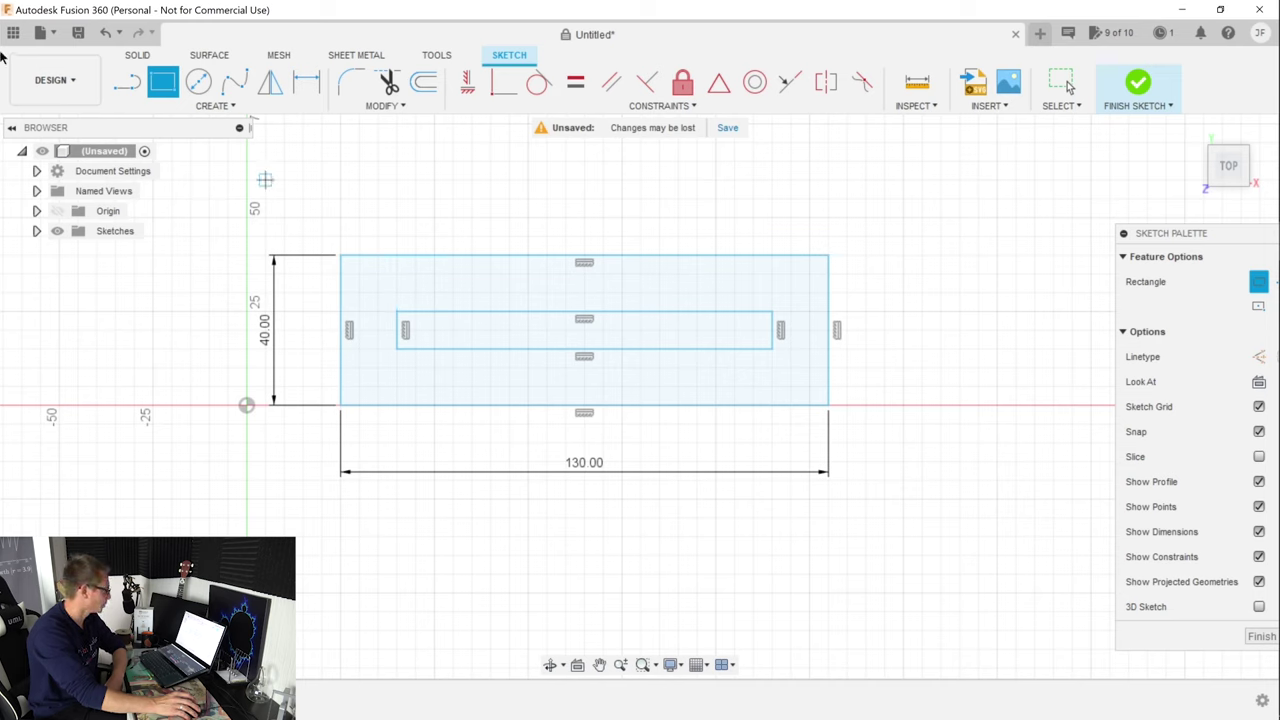
# Draw diagonal lines about 18 mm long across all four corners of the outer rectangle
pyautogui.click(128, 85)
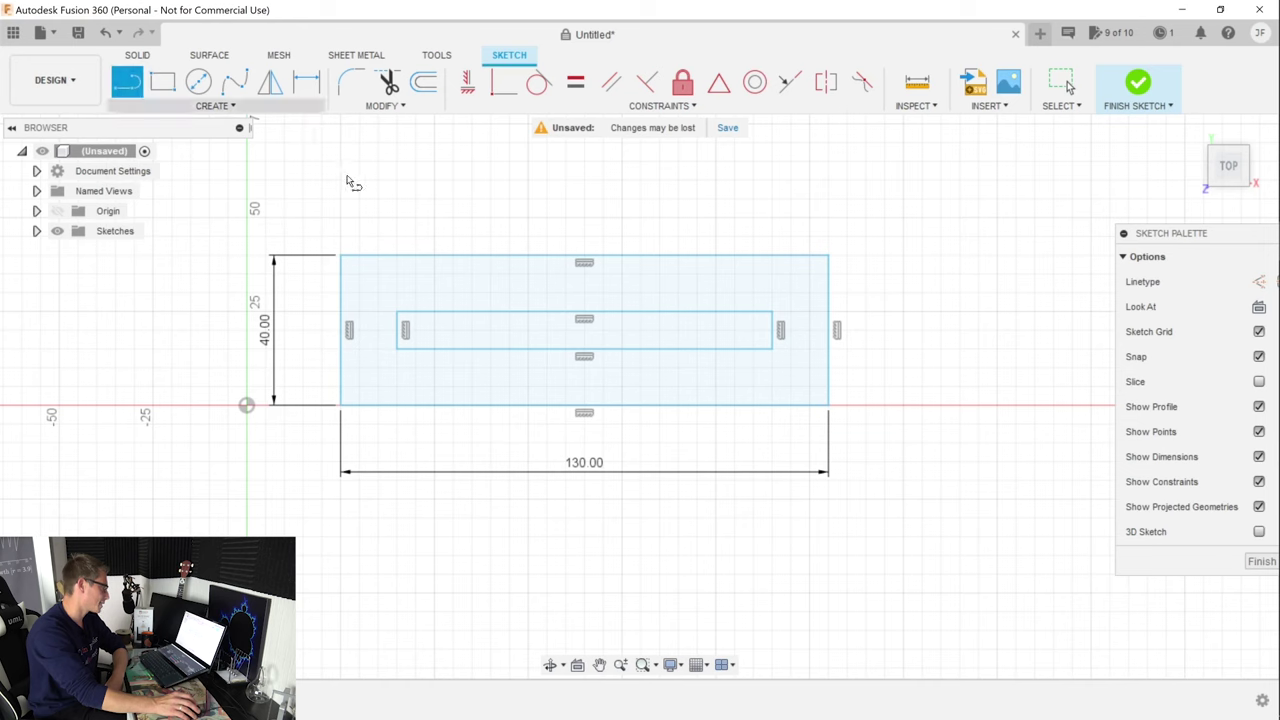
pyautogui.click(341, 293)
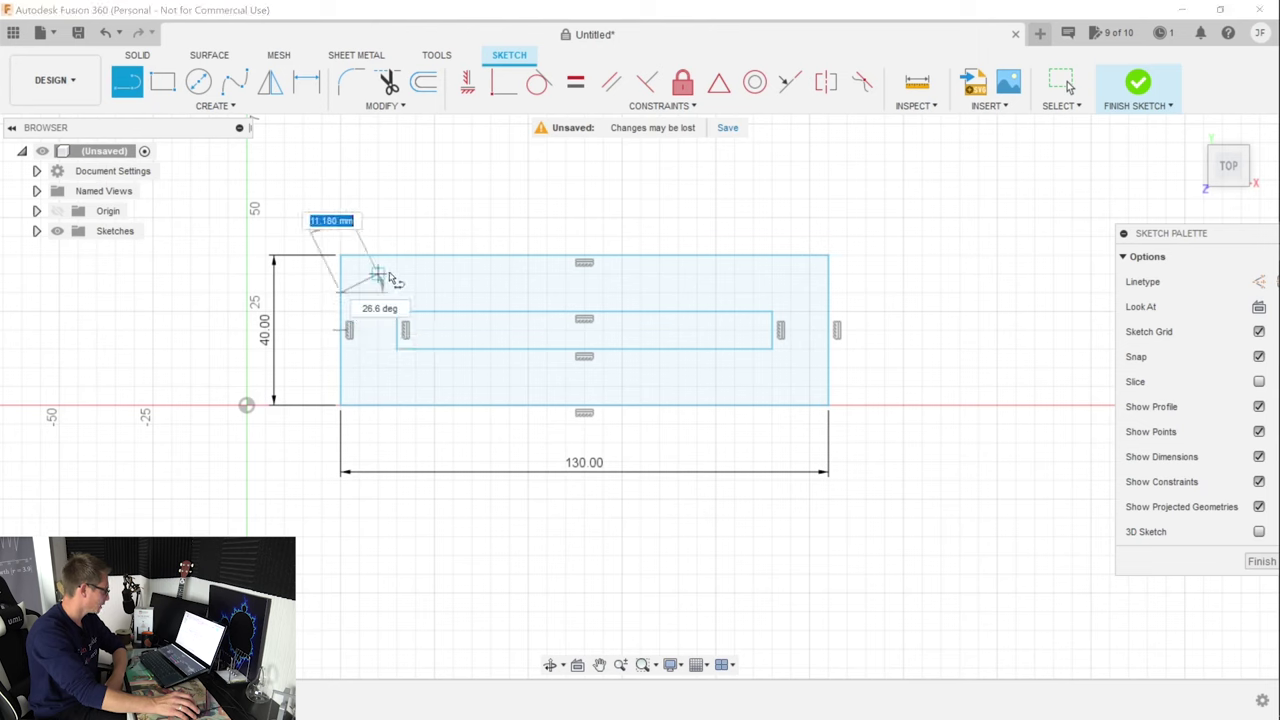
pyautogui.click(341, 370)
pyautogui.click(395, 405)
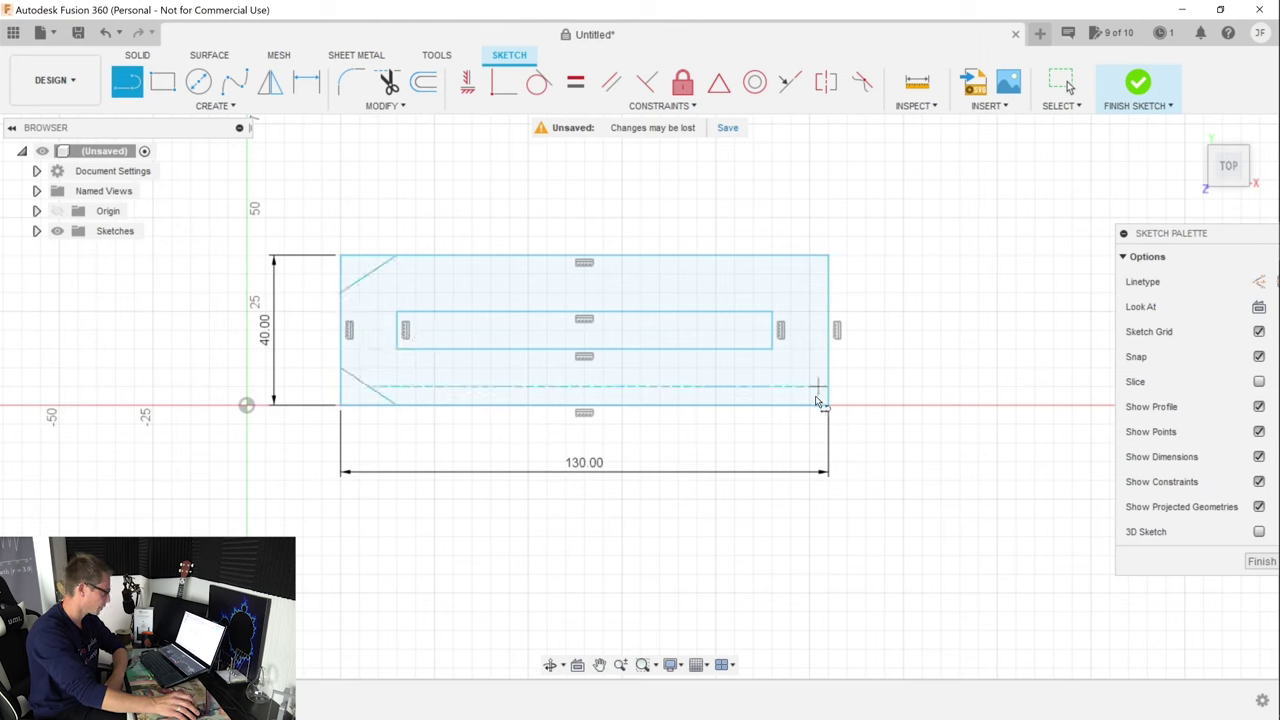
pyautogui.click(775, 405)
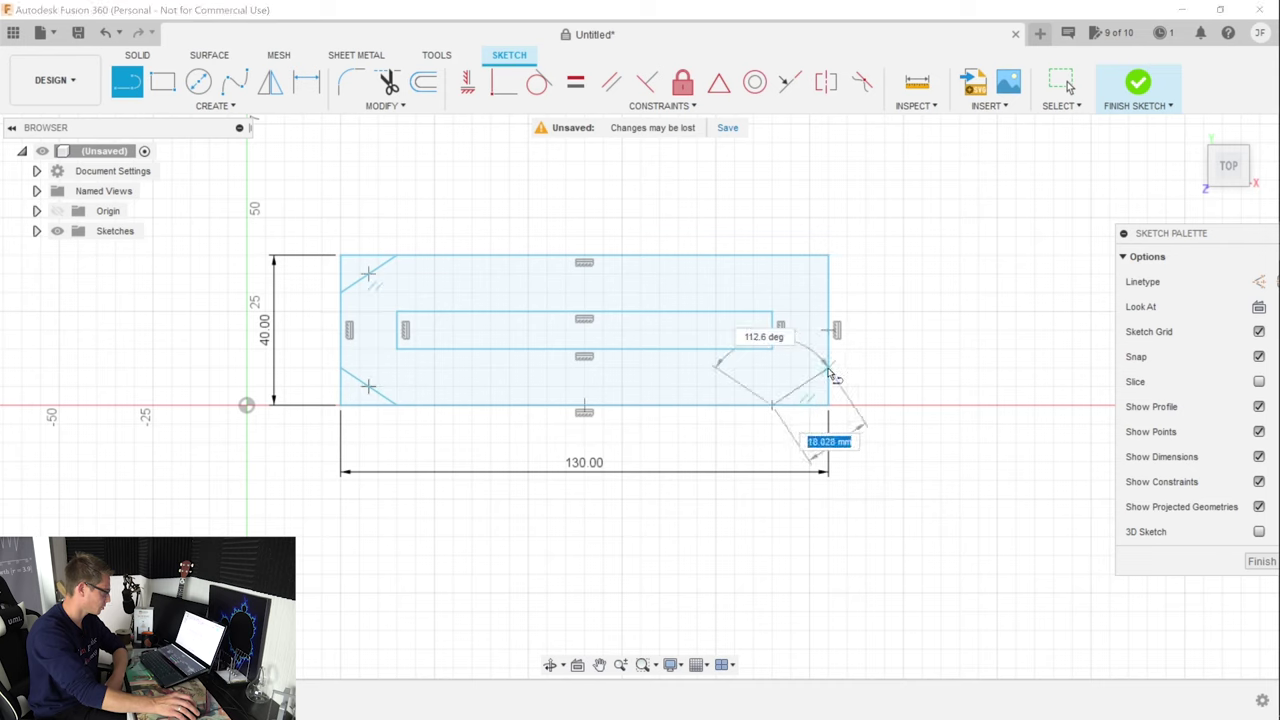
pyautogui.click(828, 368)
pyautogui.click(828, 292)
pyautogui.click(775, 255)
# Trim away the outer rectangle's corner segments beyond the diagonals to leave an octagonal outline
pyautogui.click(389, 82)
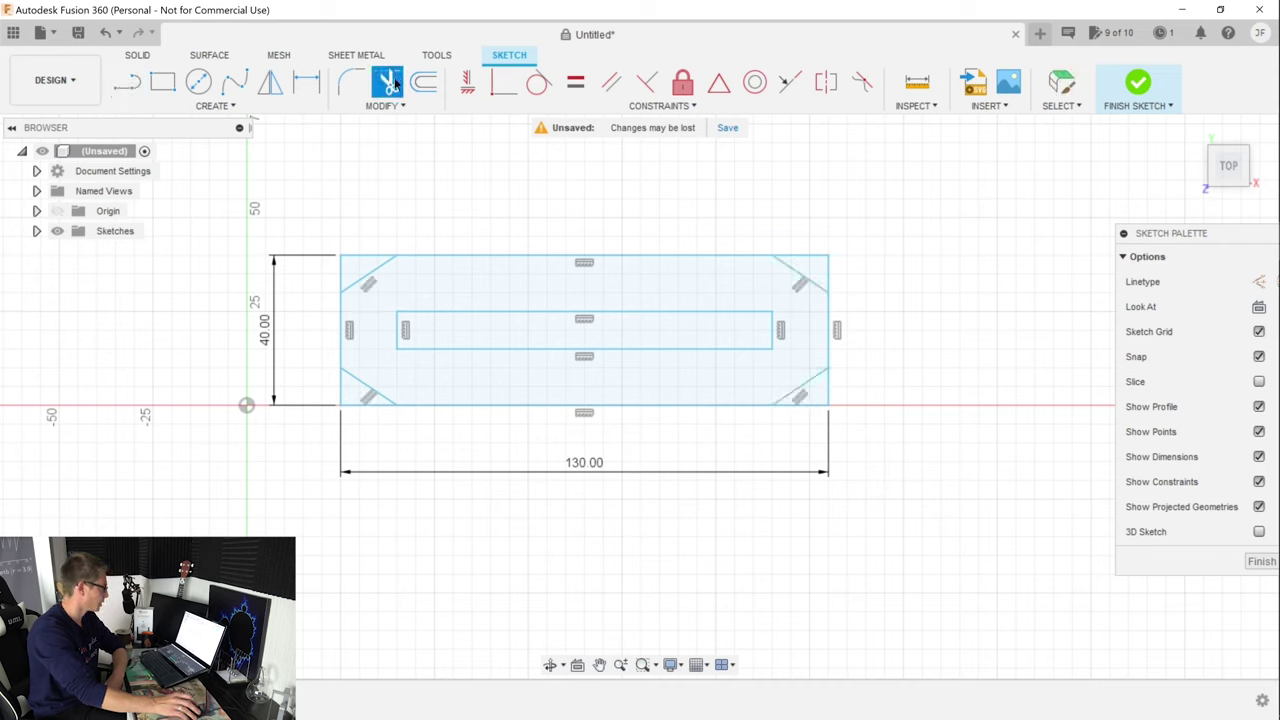
pyautogui.click(366, 256)
pyautogui.click(340, 279)
pyautogui.click(355, 396)
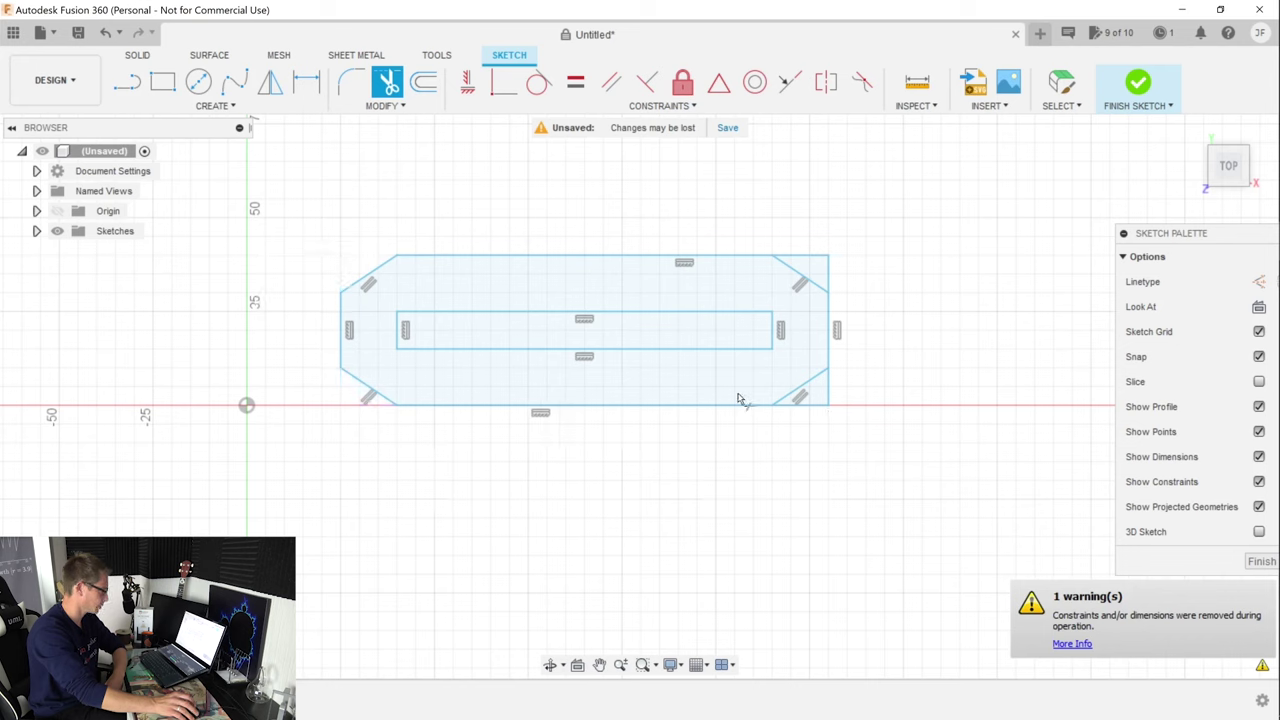
pyautogui.click(826, 275)
pyautogui.click(815, 256)
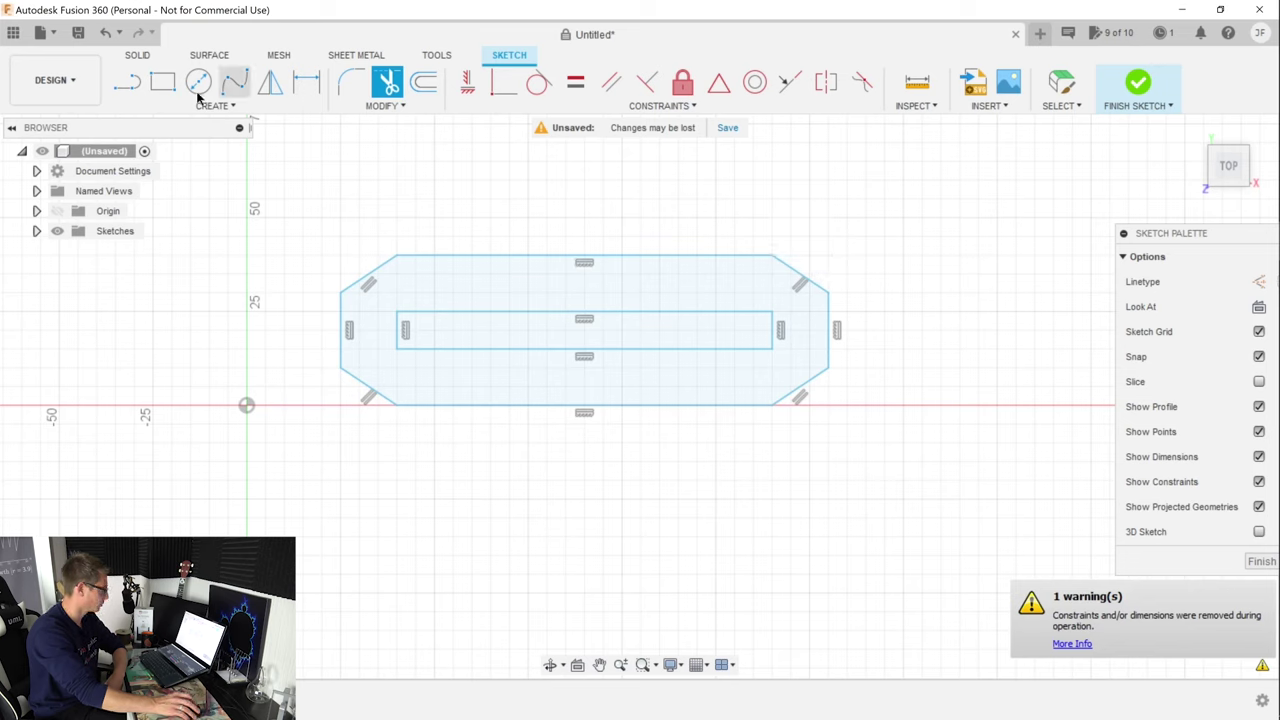
pyautogui.click(199, 88)
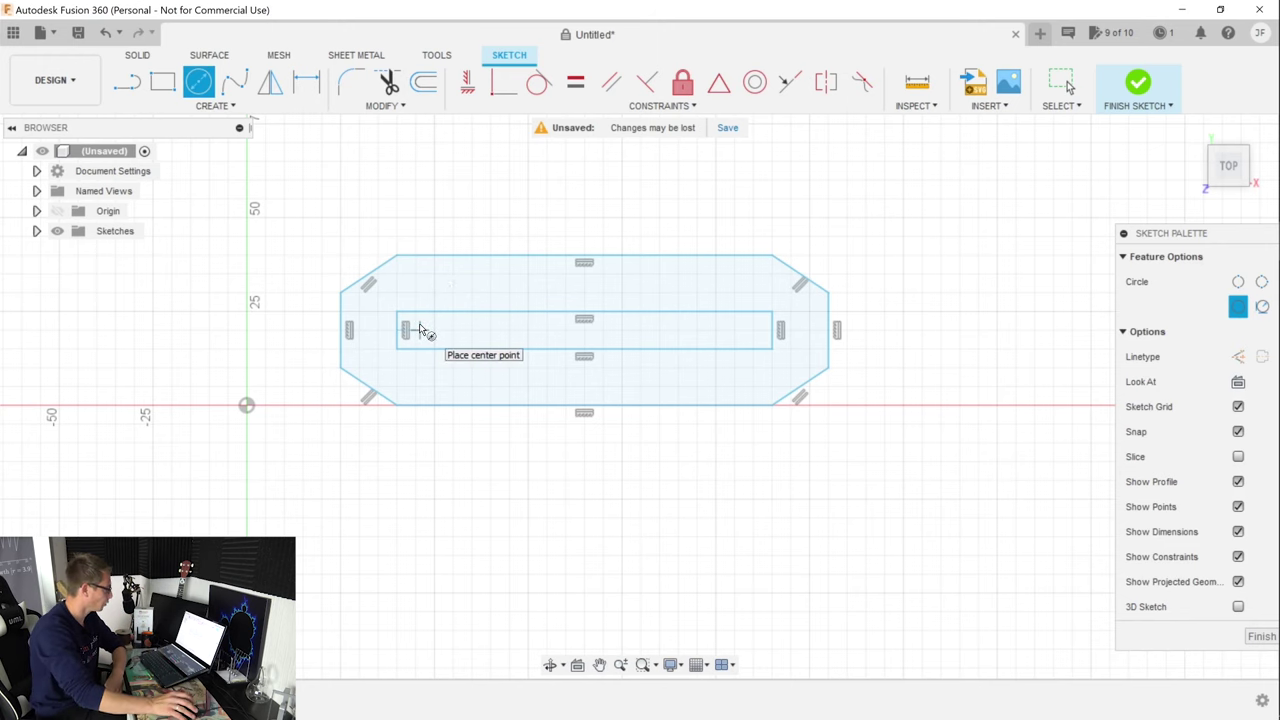
pyautogui.click(420, 330)
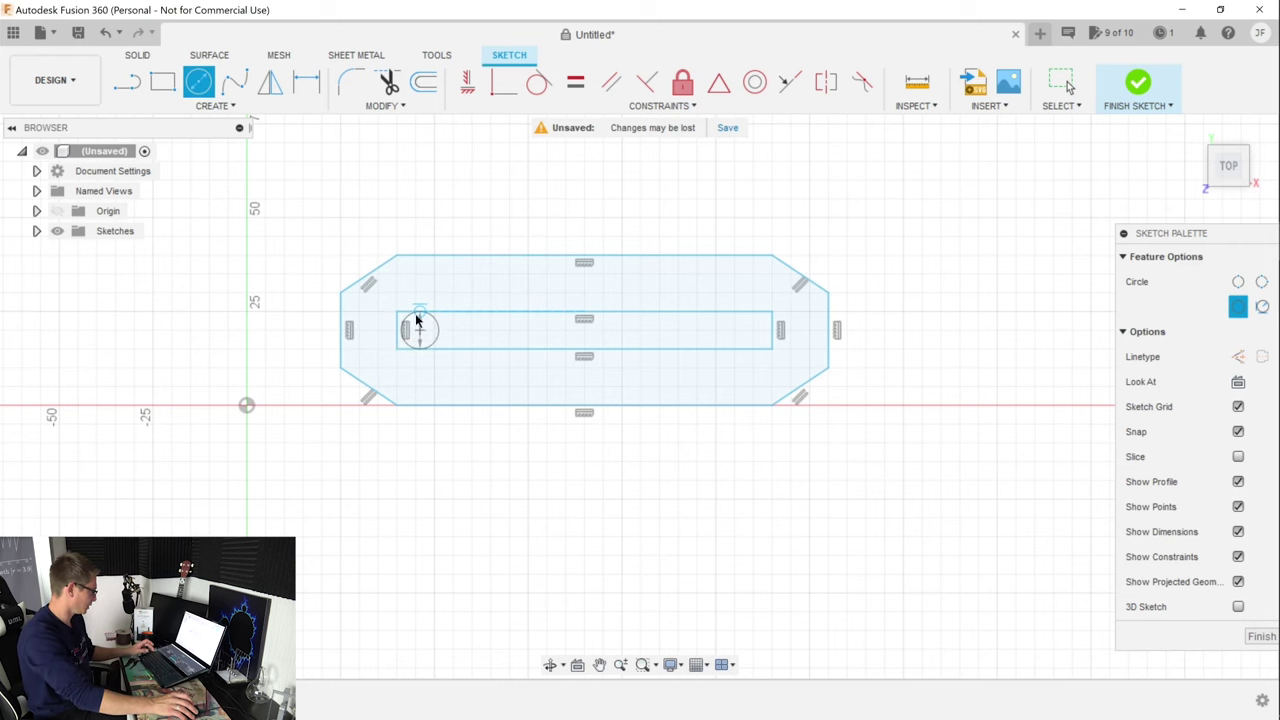
pyautogui.press('Escape')
# Draw a circle inside each end of the inner rectangle, centred on its height and touching its long sides and end edge
pyautogui.scroll(-3, 417, 337)
pyautogui.scroll(6, 420, 340)
pyautogui.scroll(2, 420, 340)
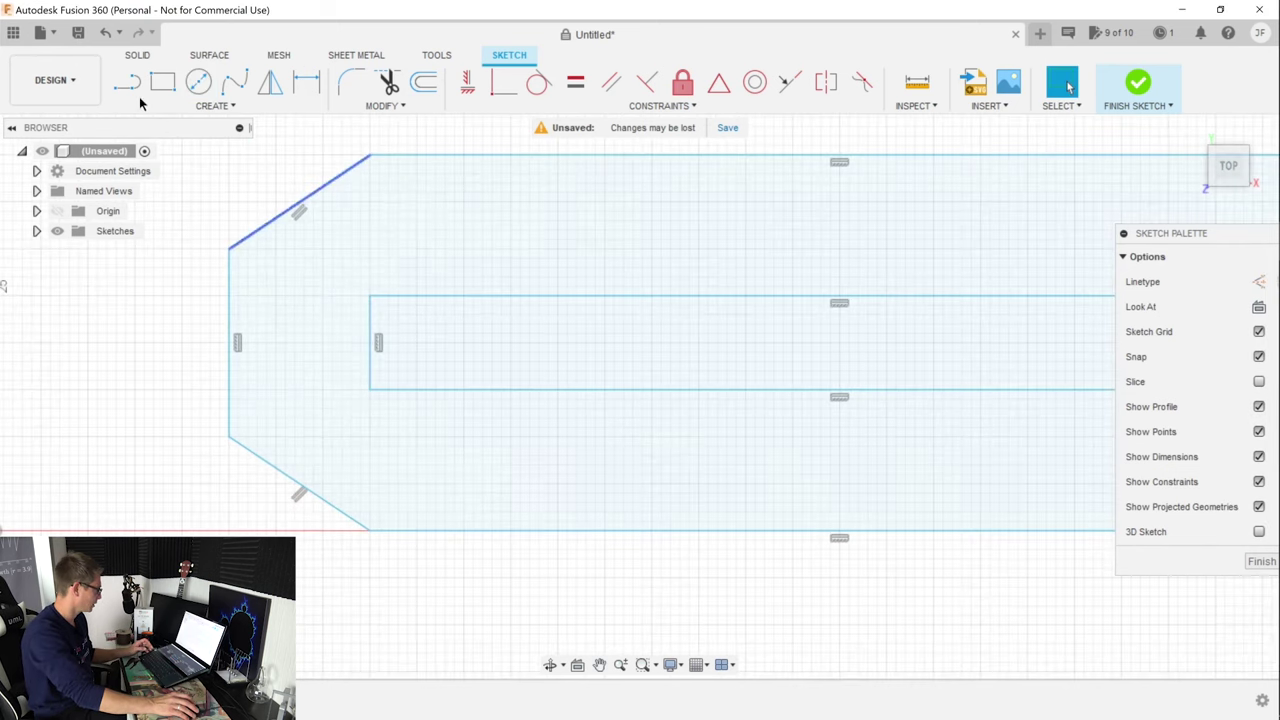
pyautogui.click(199, 82)
pyautogui.click(417, 343)
pyautogui.click(420, 298)
pyautogui.moveTo(994, 363); pyautogui.dragTo(677, 357, button='middle')
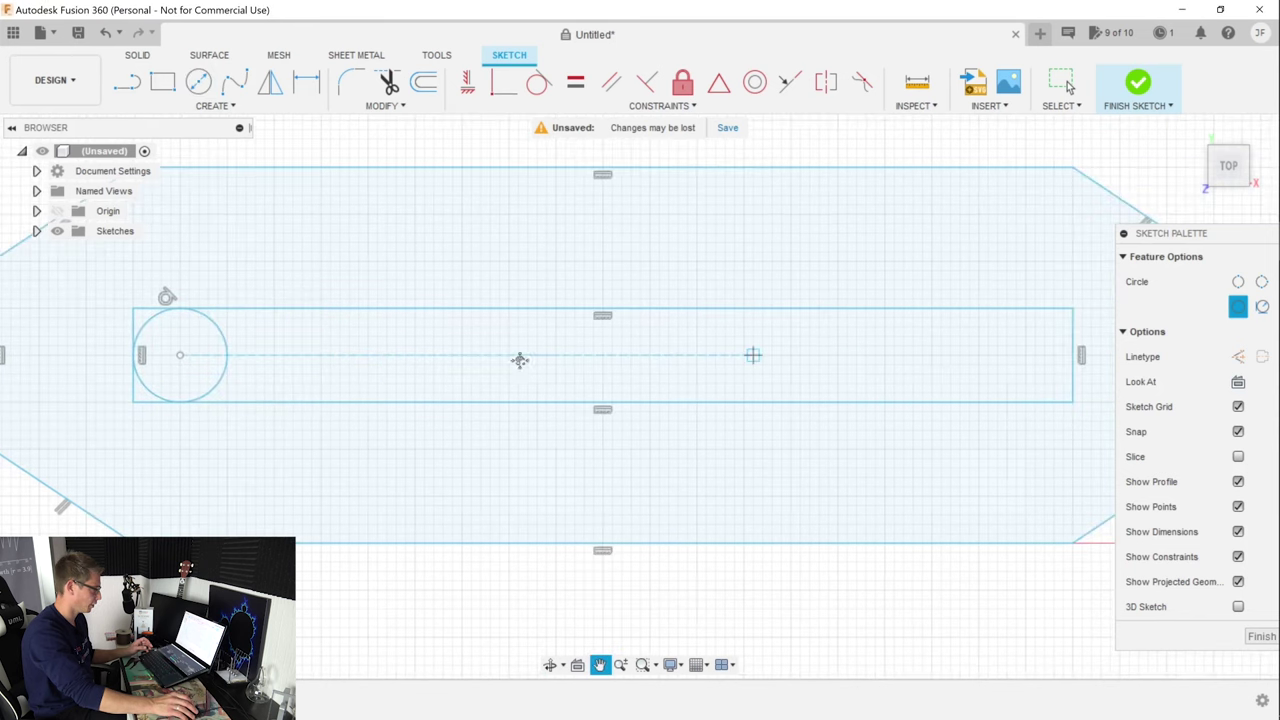
pyautogui.moveTo(952, 355); pyautogui.dragTo(743, 354, button='middle')
pyautogui.click(742, 356)
pyautogui.click(744, 315)
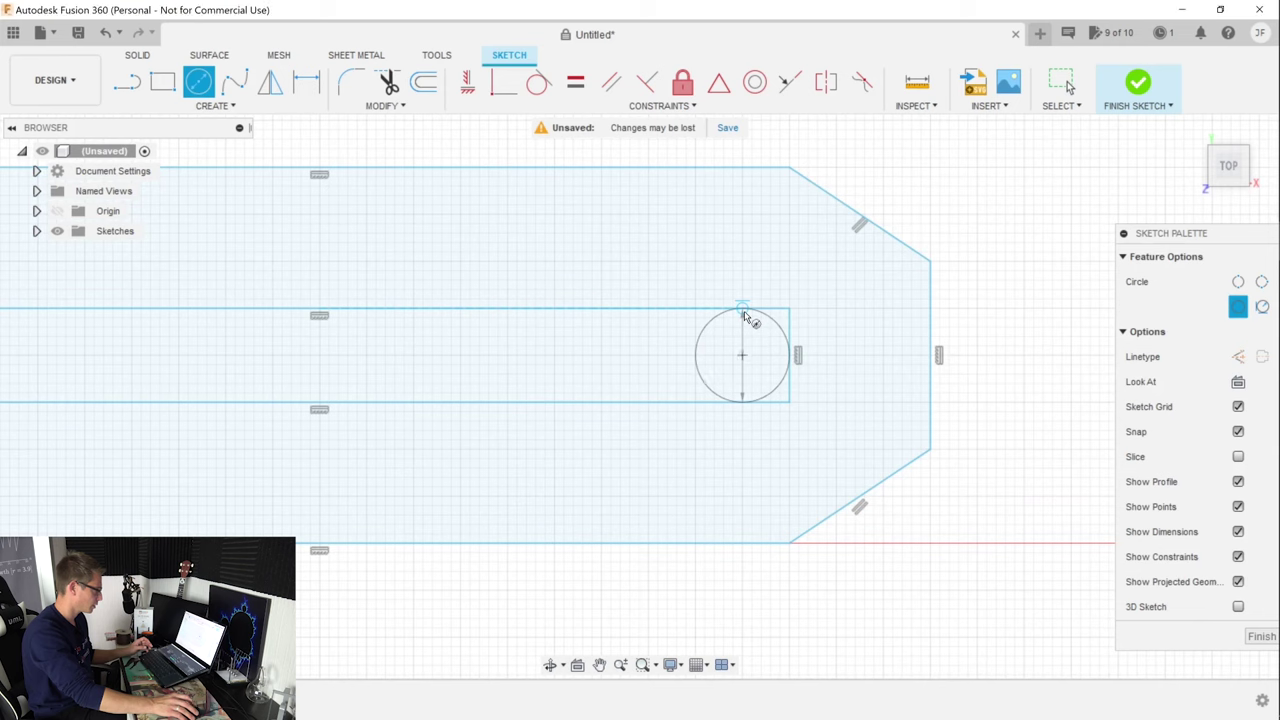
# Trim the inner rectangle's square corners outside the circles to form a slot with rounded ends
pyautogui.click(388, 82)
pyautogui.click(778, 311)
pyautogui.click(791, 325)
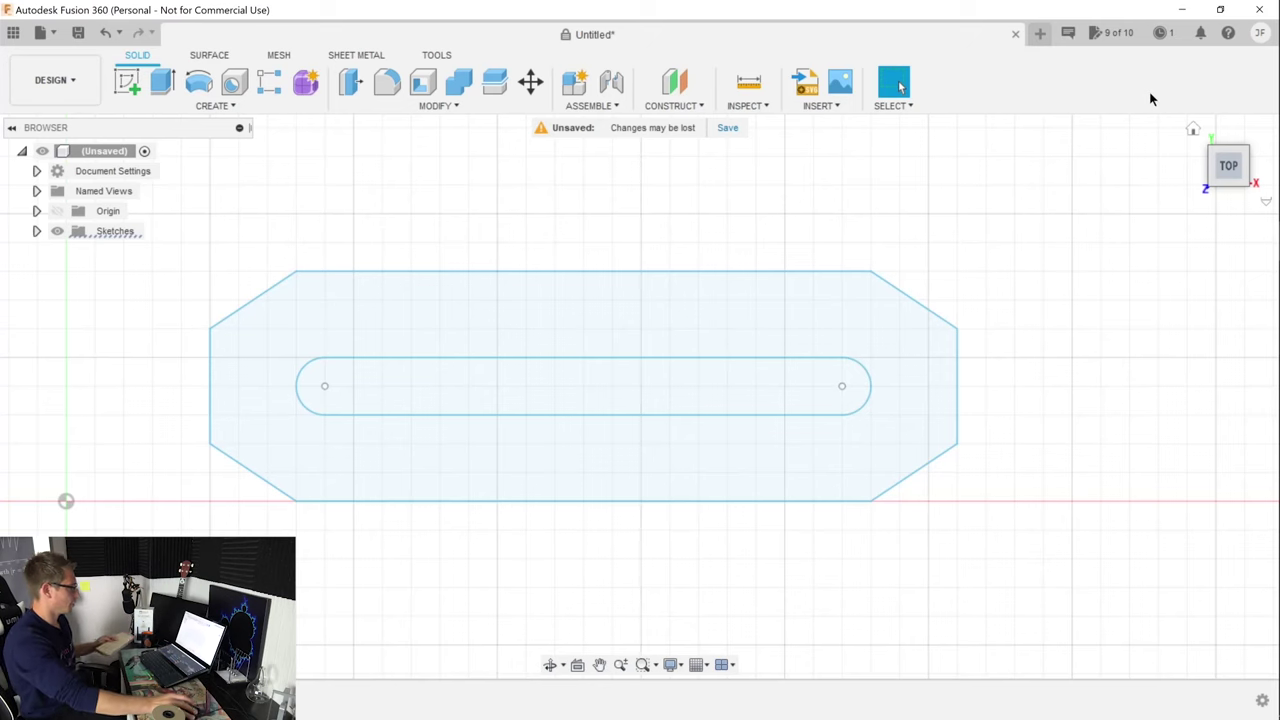
# Extrude the octagonal profile around the slot as a new body, leaving the slot open
pyautogui.press('e')
pyautogui.click(560, 315)
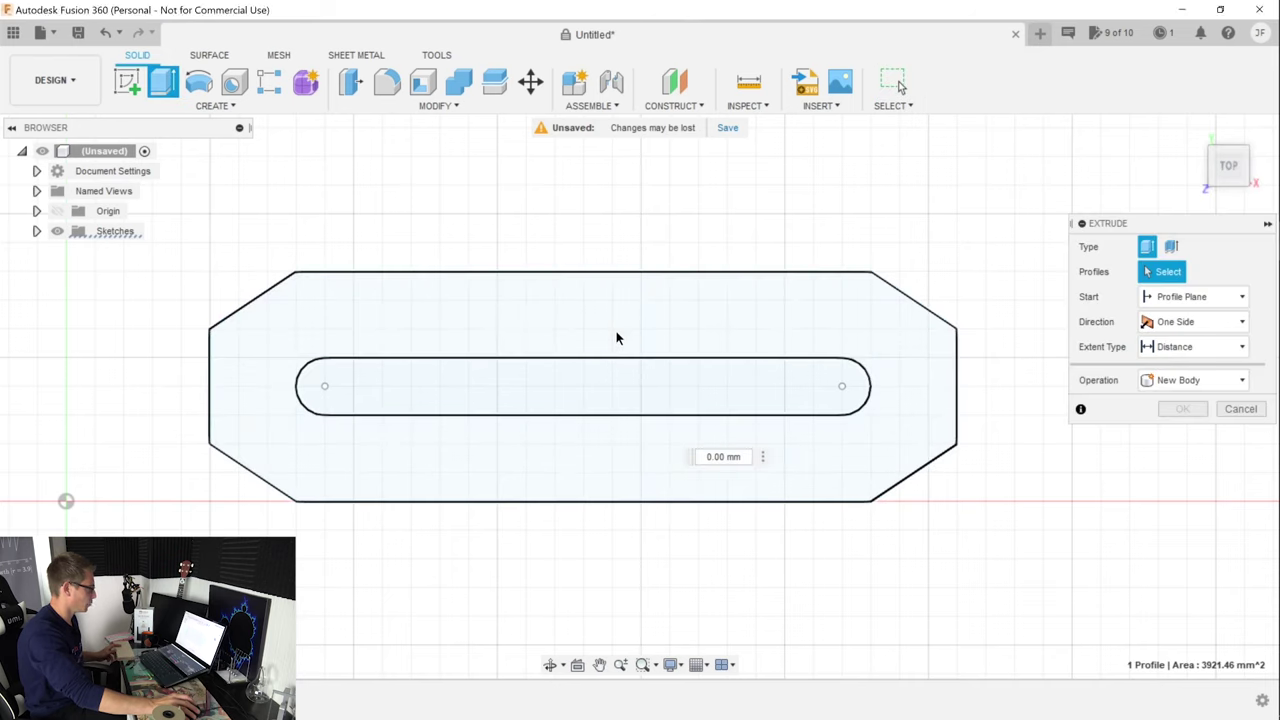
pyautogui.press('Return')
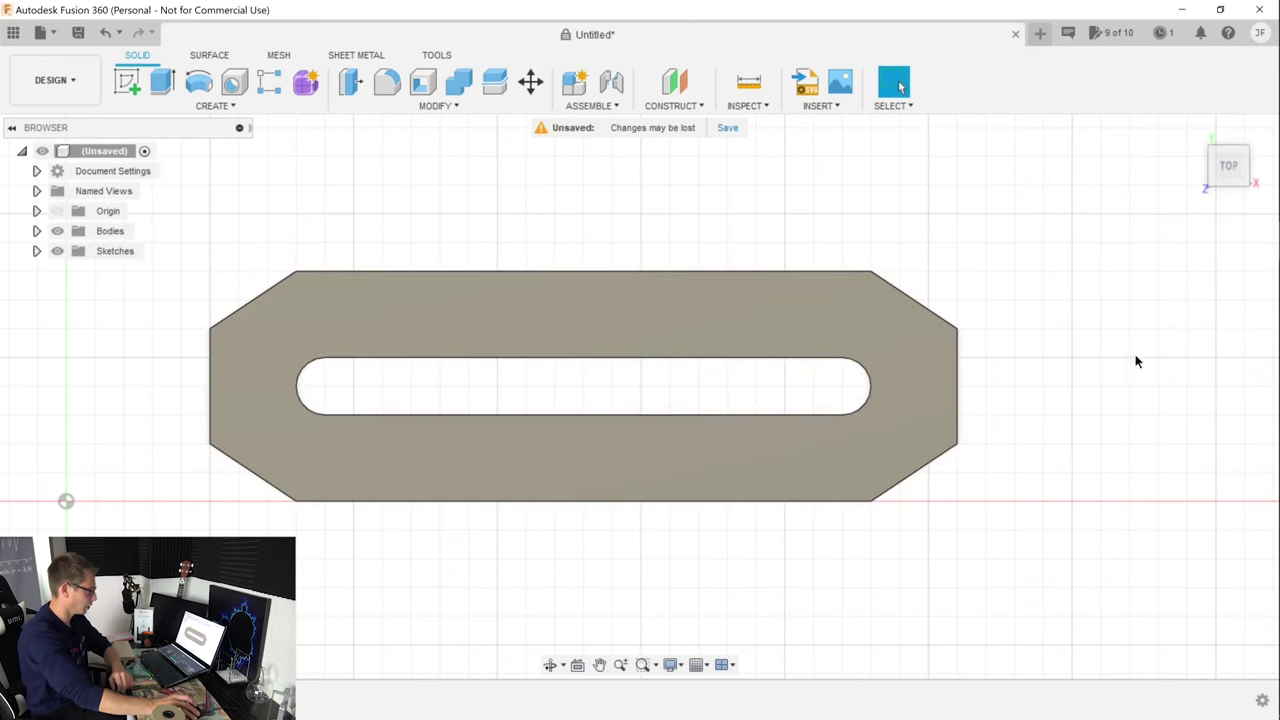
# Fillet the plate's eight vertical outer corner edges with a 5 mm radius
pyautogui.click(1272, 152)
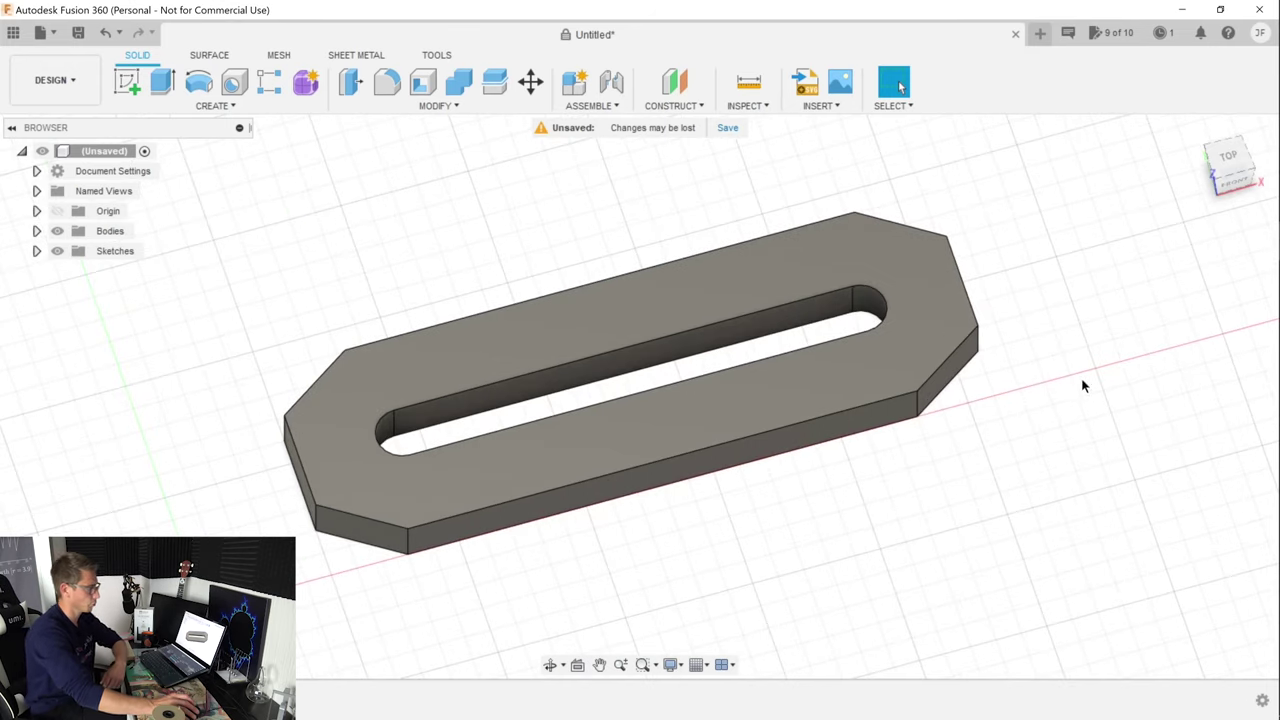
pyautogui.click(388, 86)
pyautogui.scroll(3, 407, 465)
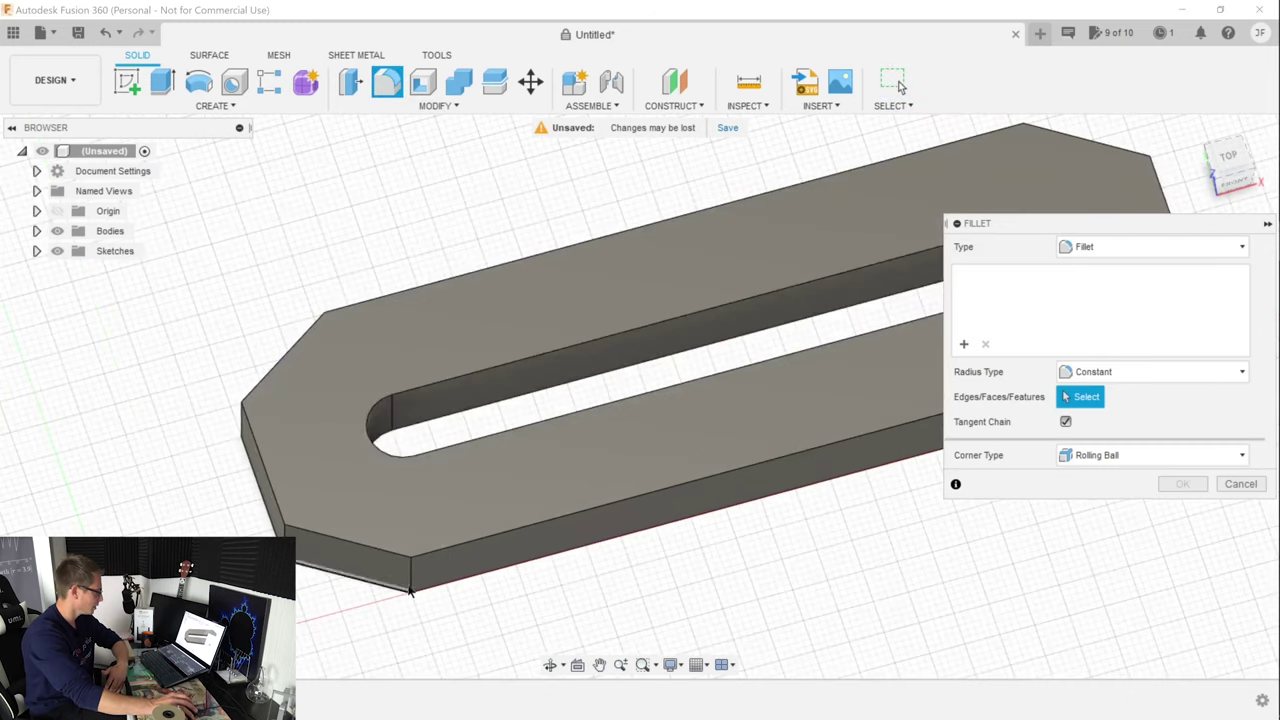
pyautogui.click(412, 580)
pyautogui.keyDown('shift'); pyautogui.moveTo(414, 586); pyautogui.dragTo(409, 420, button='middle'); pyautogui.keyUp('shift')
pyautogui.click(672, 585)
pyautogui.click(412, 420)
pyautogui.click(520, 486)
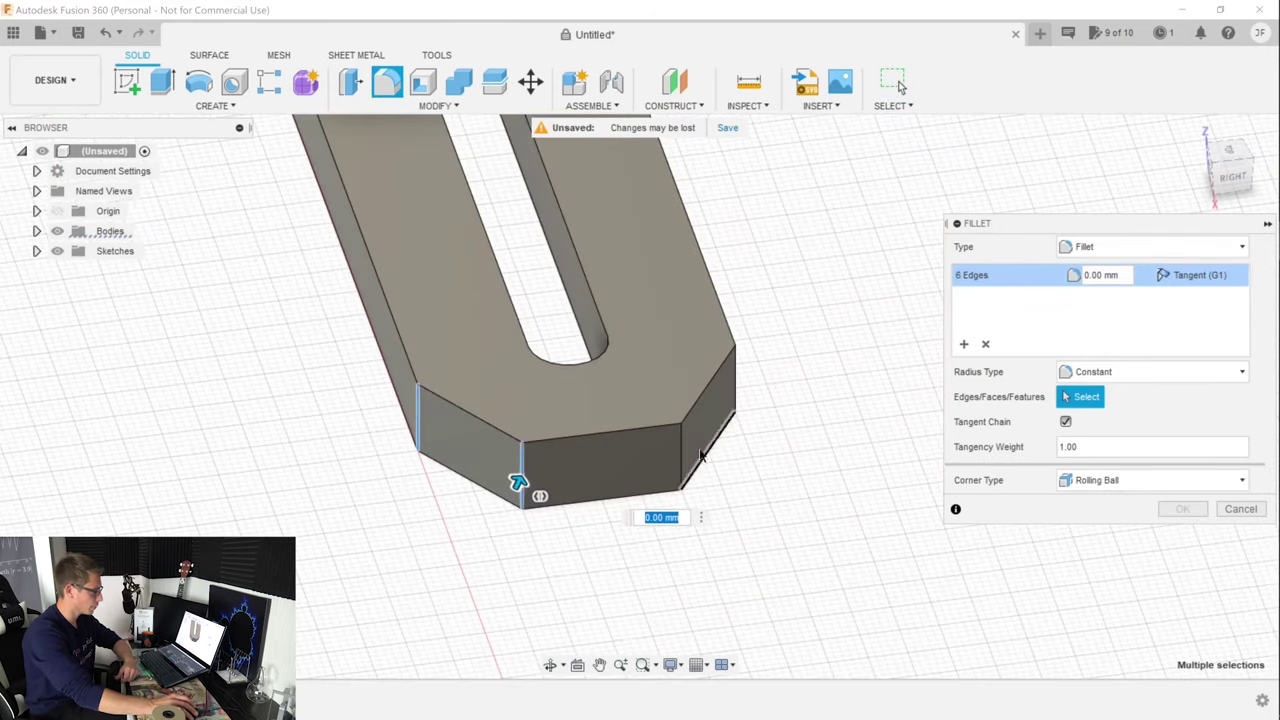
pyautogui.click(682, 462)
pyautogui.click(735, 368)
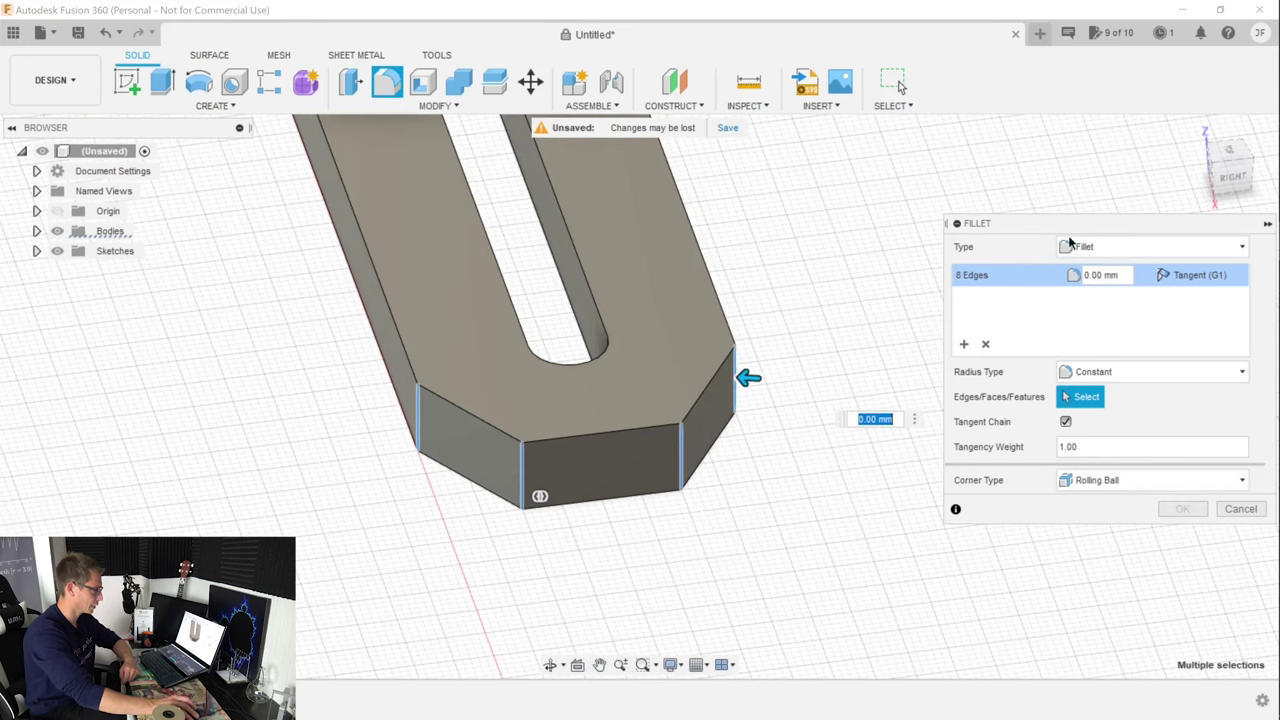
pyautogui.keyDown('shift'); pyautogui.moveTo(745, 378); pyautogui.dragTo(563, 434, button='middle'); pyautogui.keyUp('shift')
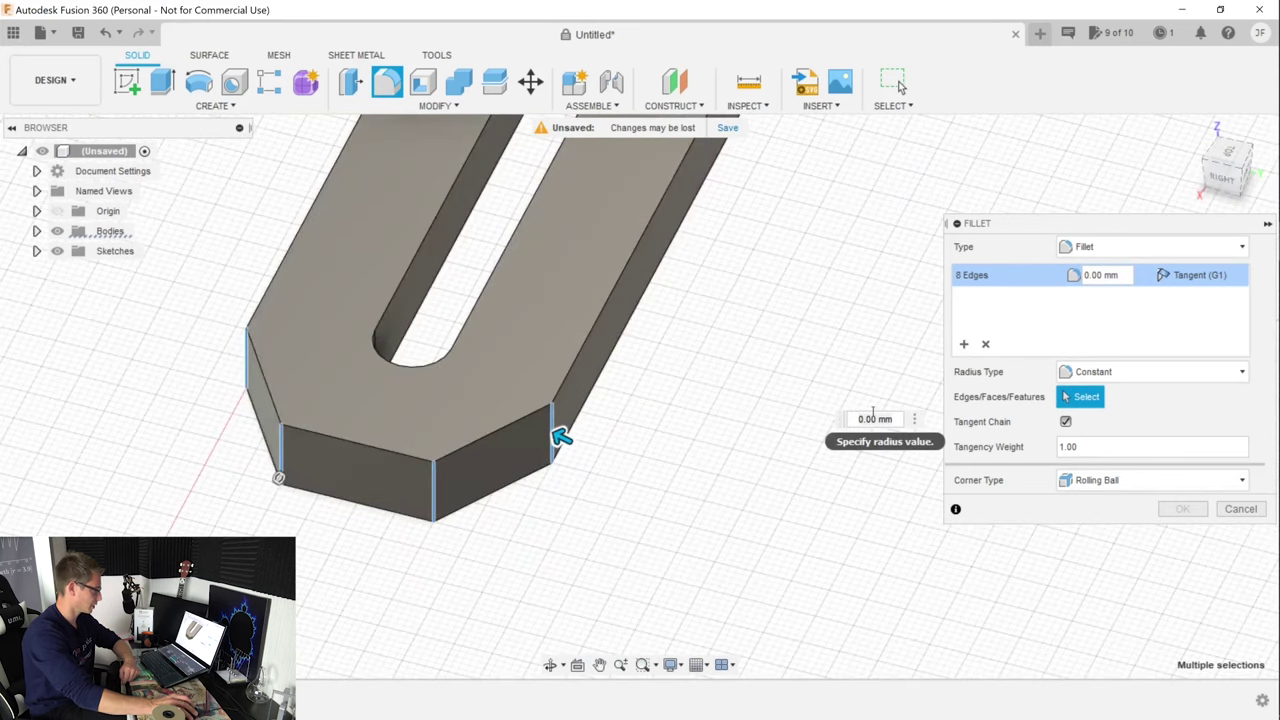
pyautogui.click(873, 418)
pyautogui.moveTo(862, 419); pyautogui.dragTo(844, 428)
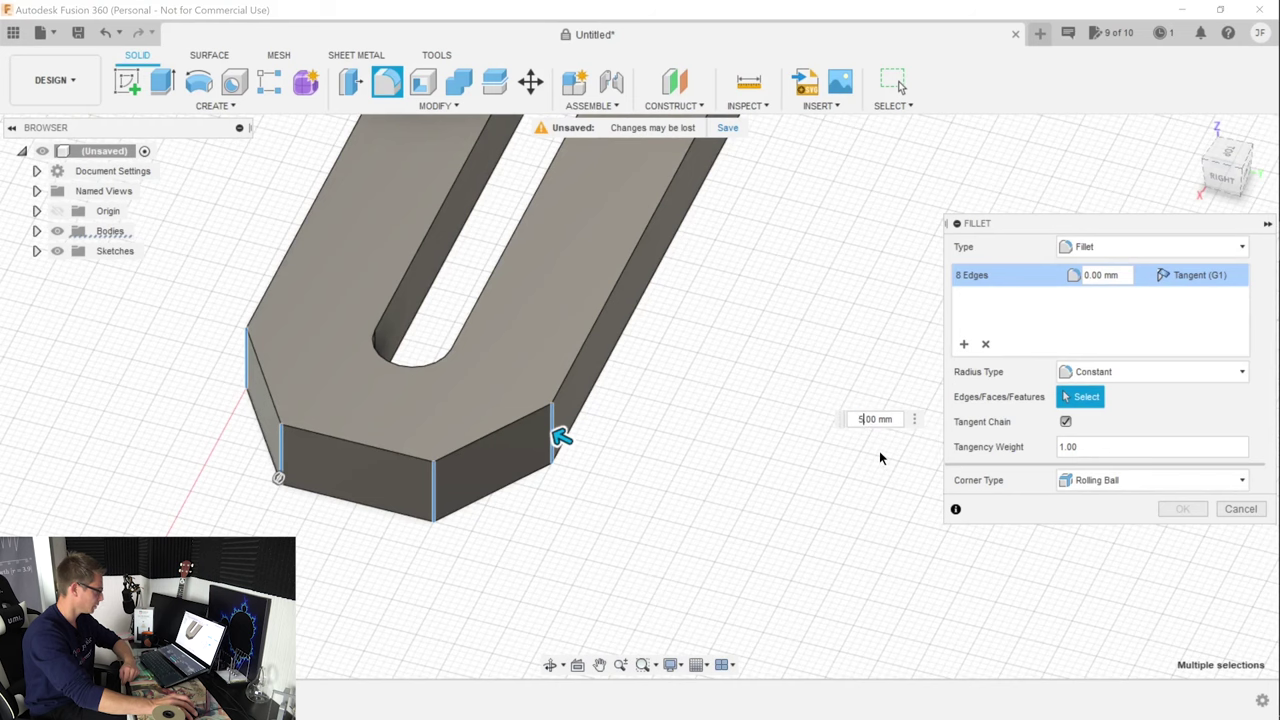
pyautogui.press('Return')
pyautogui.press('Return')
pyautogui.scroll(-3, 1120, 205)
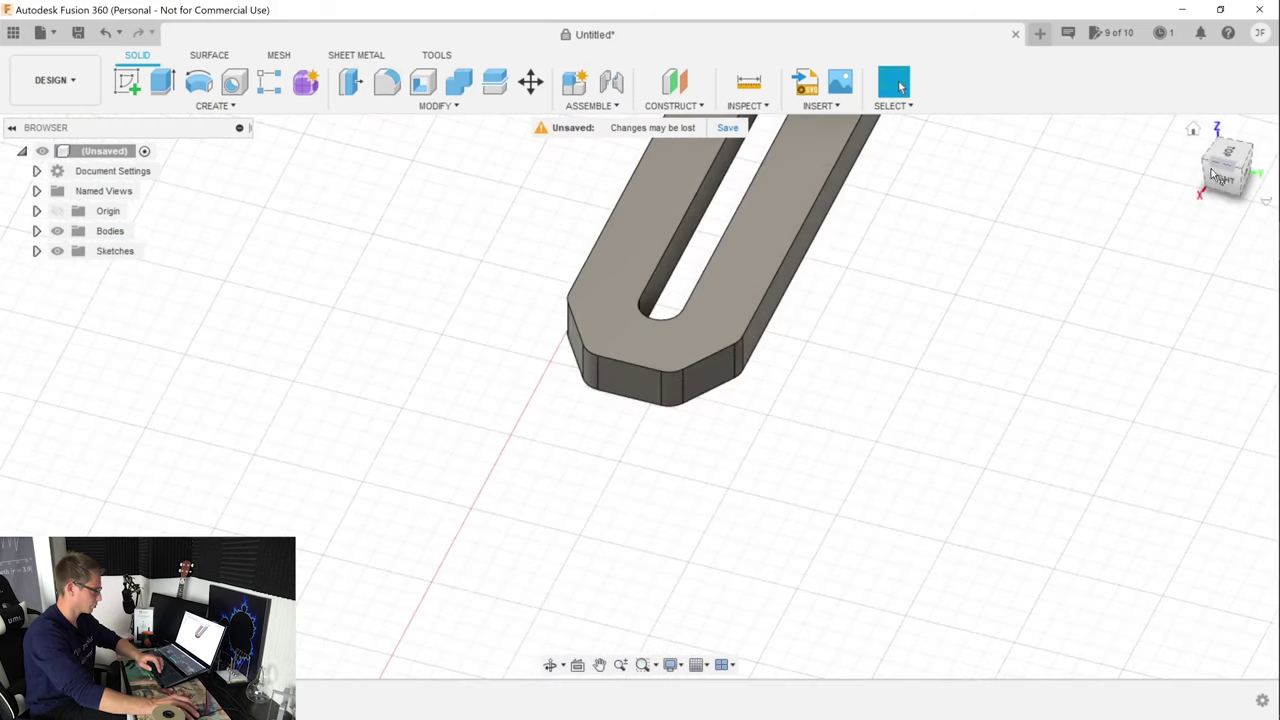
pyautogui.click(1238, 148)
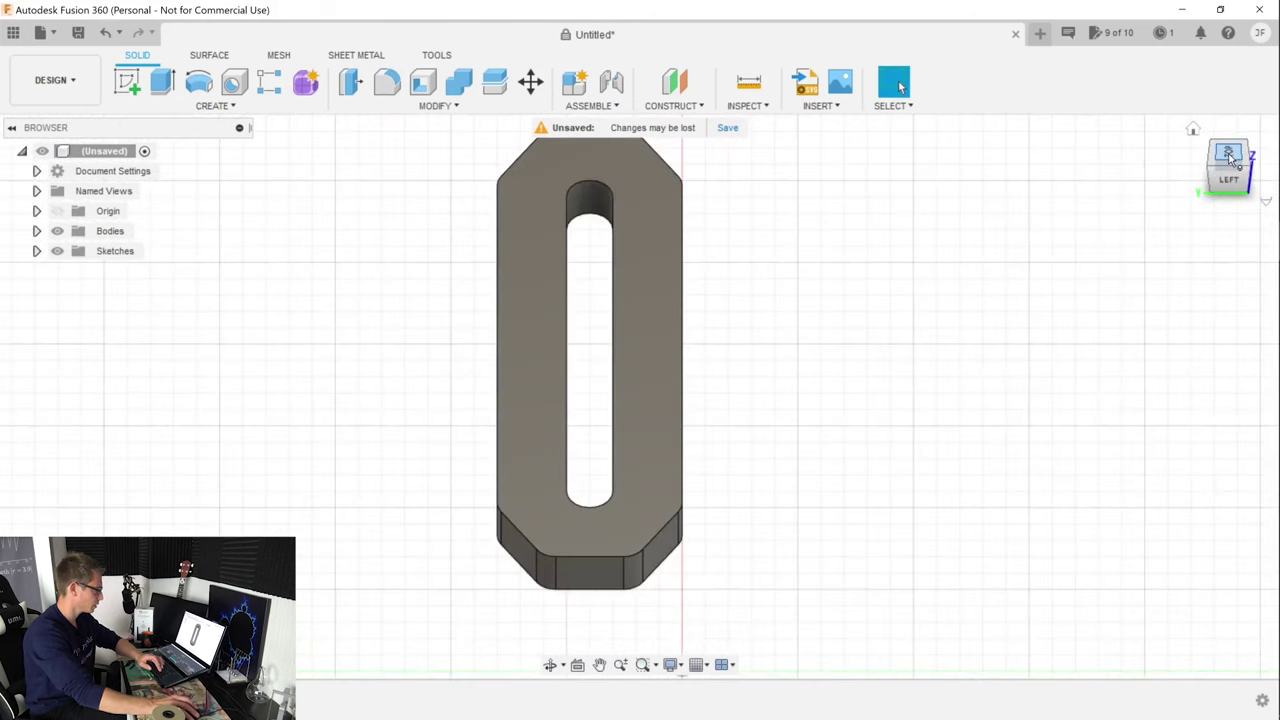
pyautogui.moveTo(914, 377); pyautogui.dragTo(805, 366, button='middle')
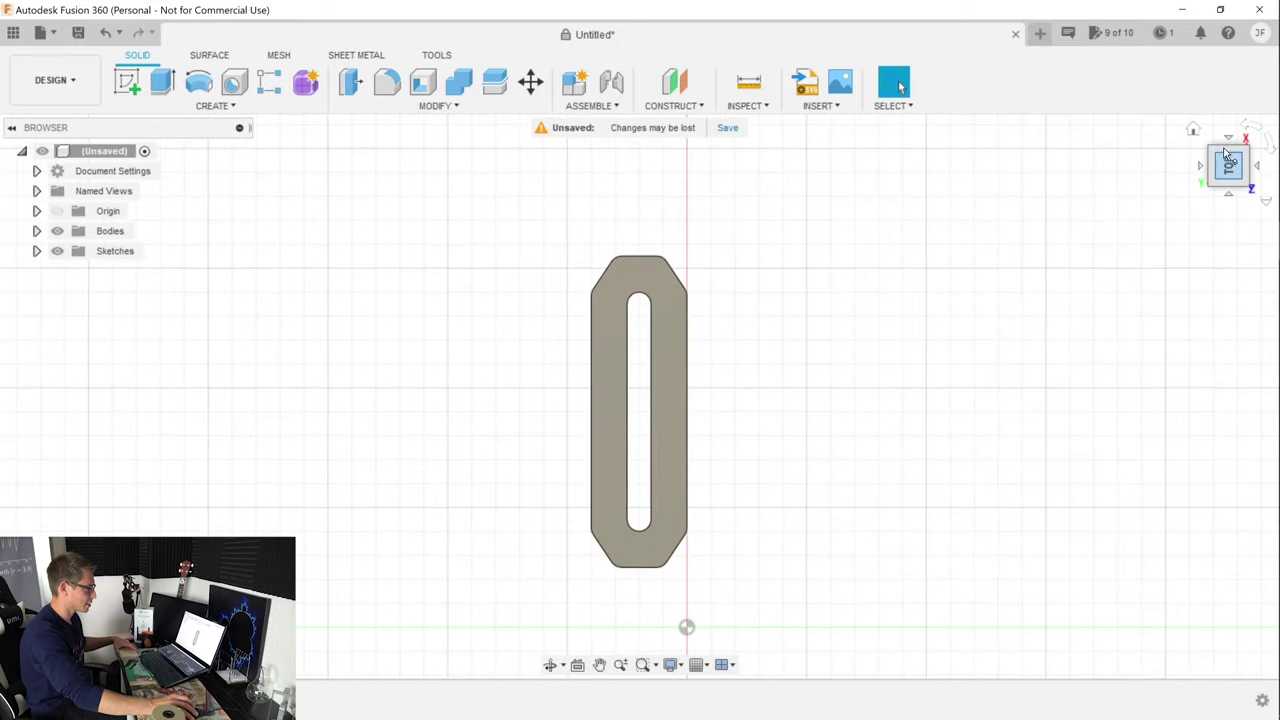
pyautogui.click(1193, 130)
pyautogui.scroll(5, 712, 282)
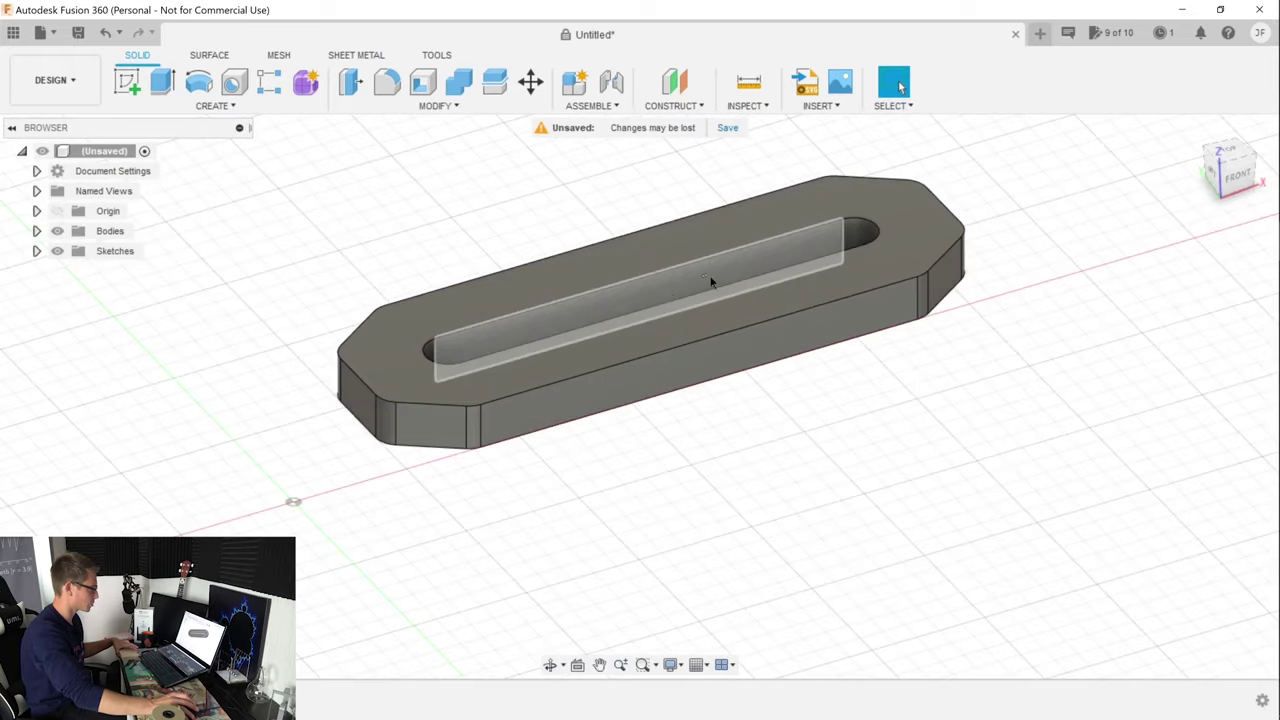
pyautogui.scroll(-5, 712, 282)
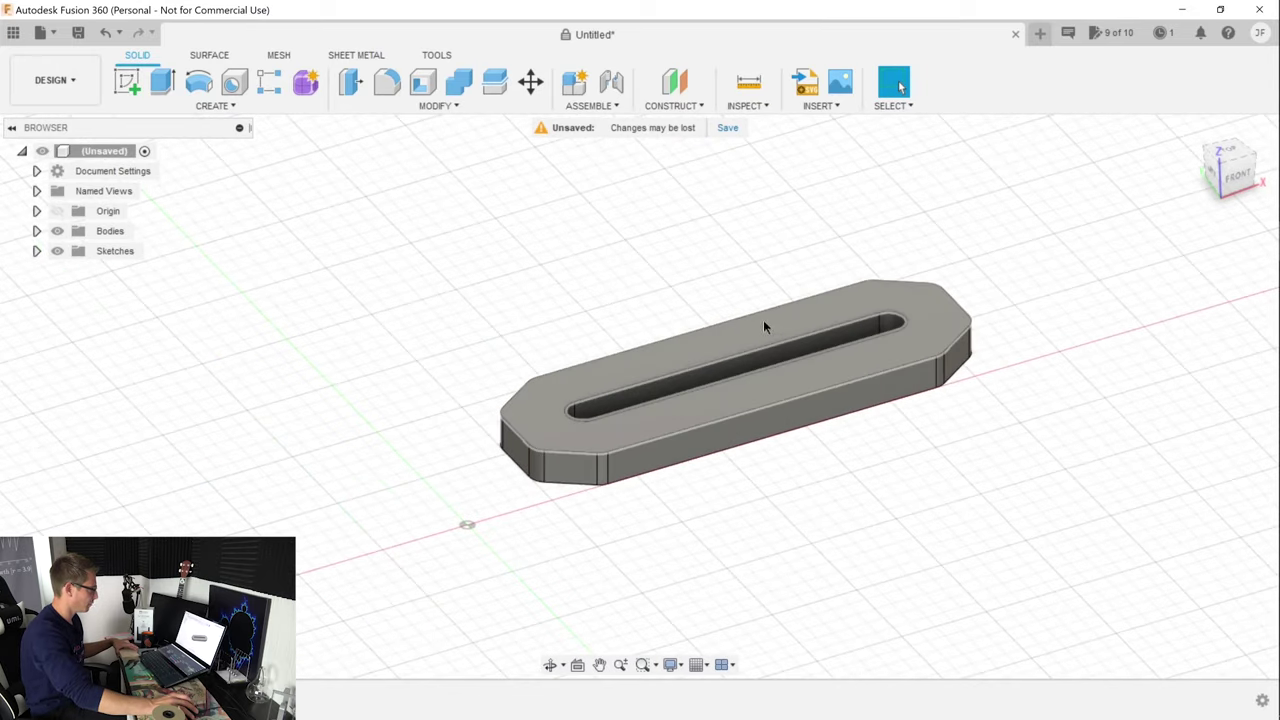
# Switch to the Manufacture workspace and start a milling setup with its orientation set to Select Z axis/plane & X axis
pyautogui.click(75, 86)
pyautogui.click(80, 258)
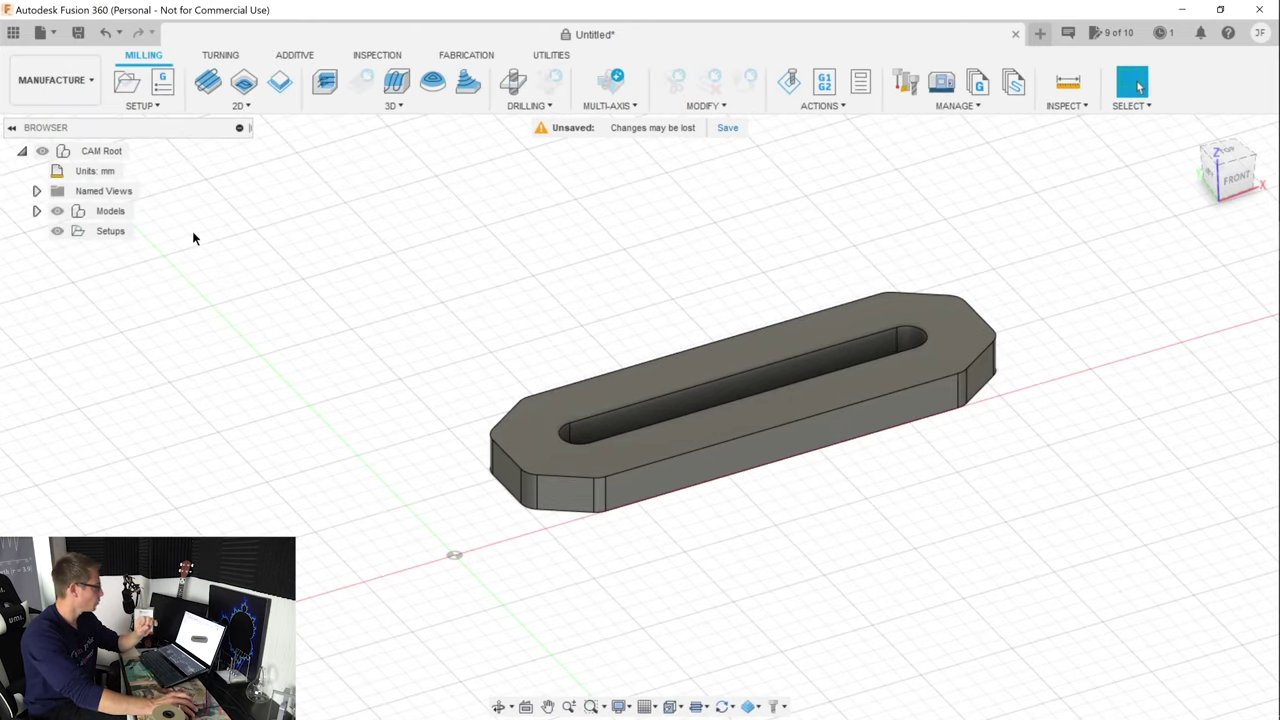
pyautogui.click(127, 86)
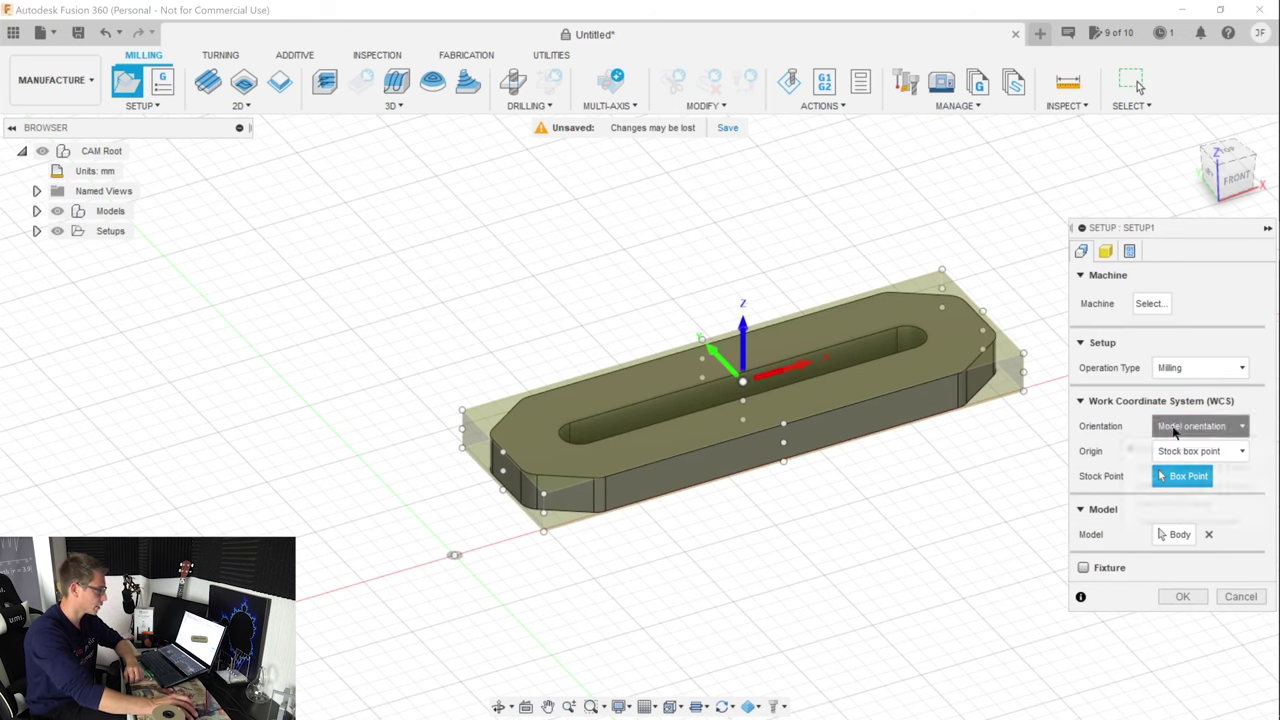
pyautogui.click(1195, 426)
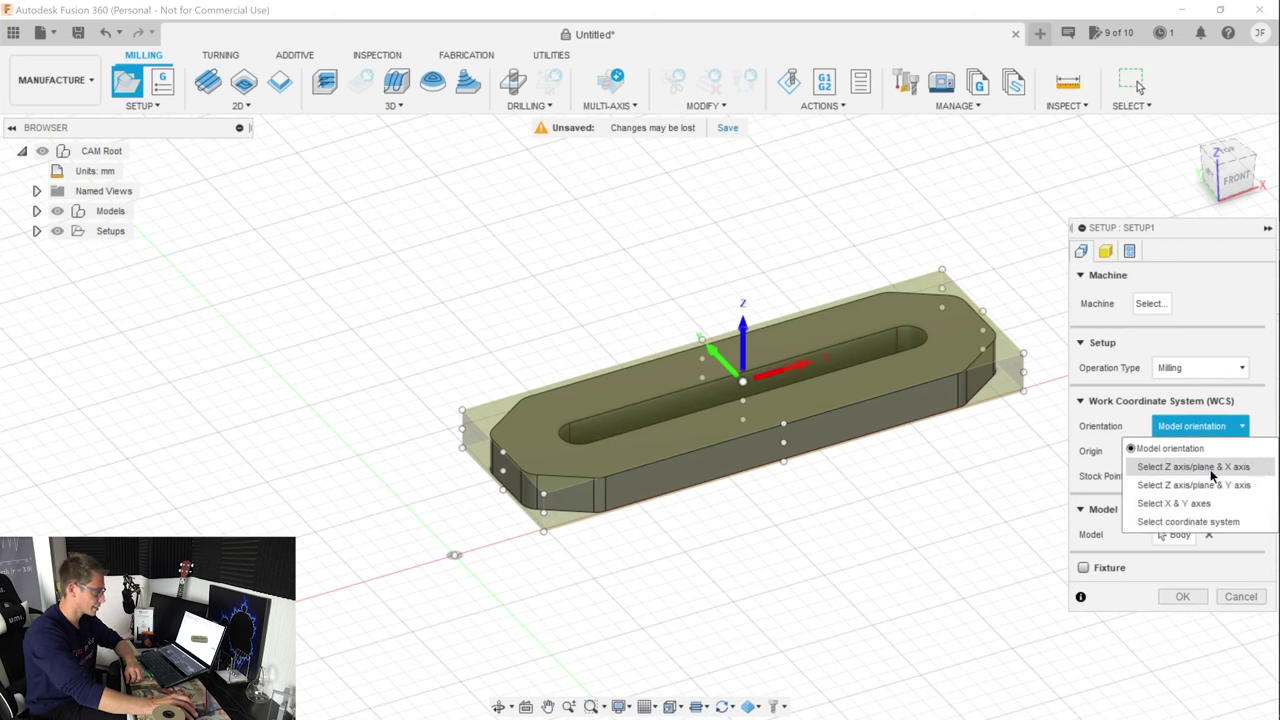
pyautogui.click(1193, 467)
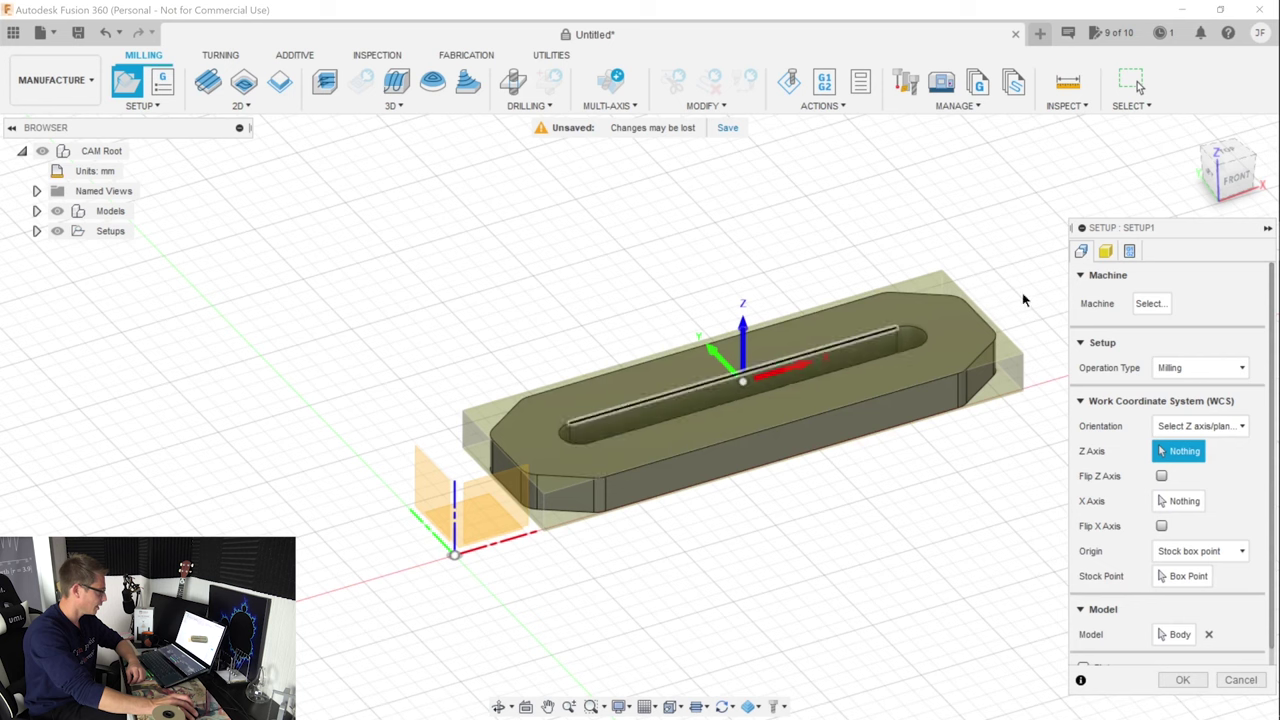
# Set the setup's stock offset mode to no additional stock and create the setup
pyautogui.click(1106, 251)
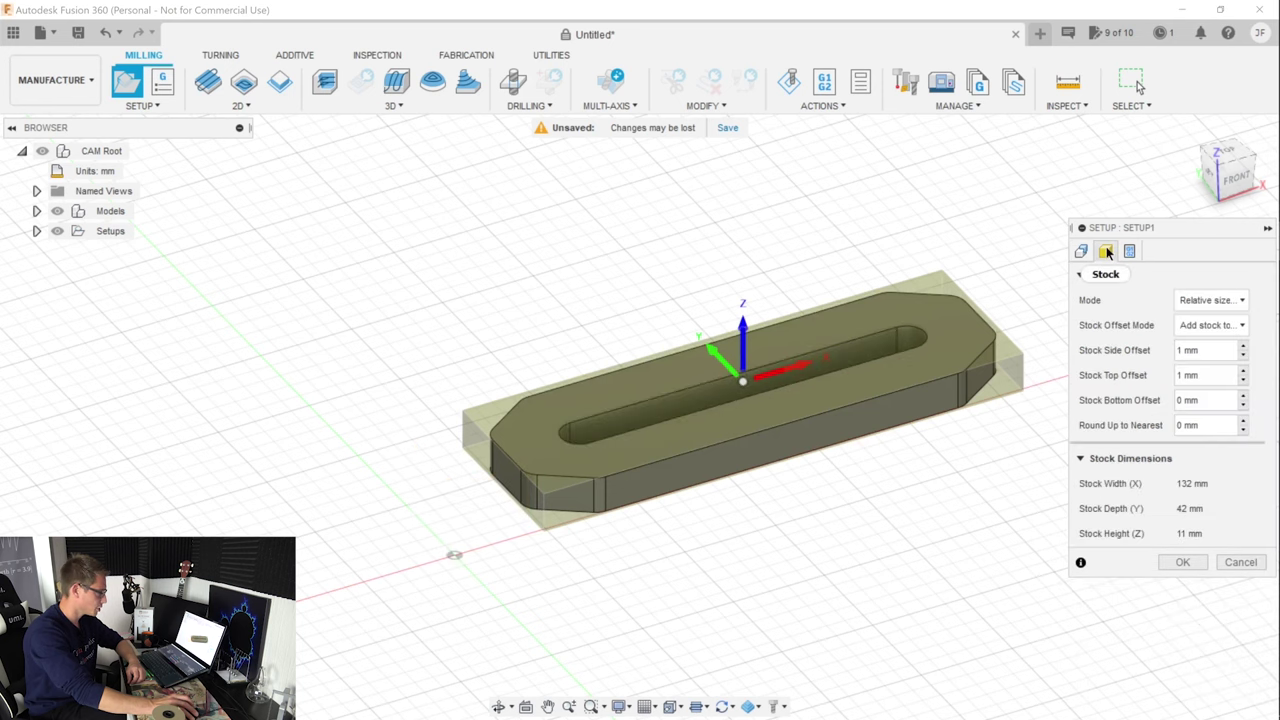
pyautogui.click(1237, 325)
pyautogui.click(1172, 347)
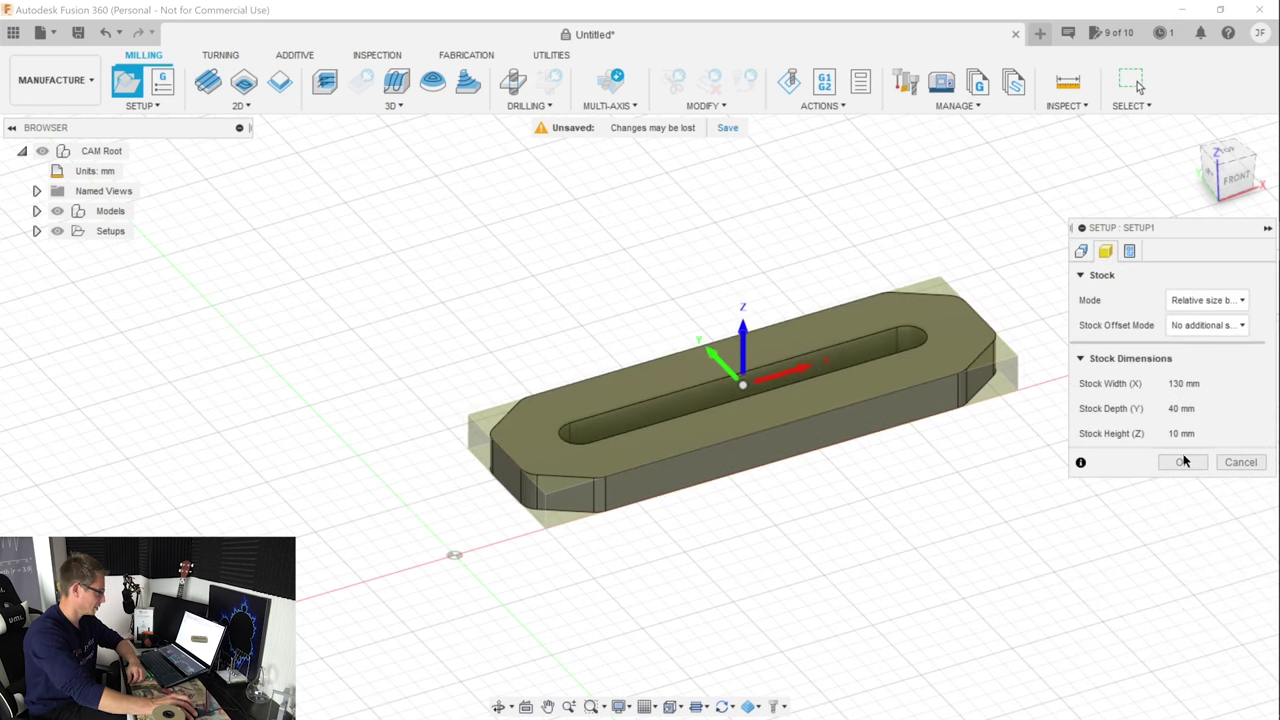
pyautogui.click(1183, 462)
# Start a 2D Adaptive clearing operation and choose the slot's lower edge loop as its pocket
pyautogui.keyDown('shift'); pyautogui.moveTo(1222, 178); pyautogui.dragTo(1194, 185, button='middle'); pyautogui.keyUp('shift')
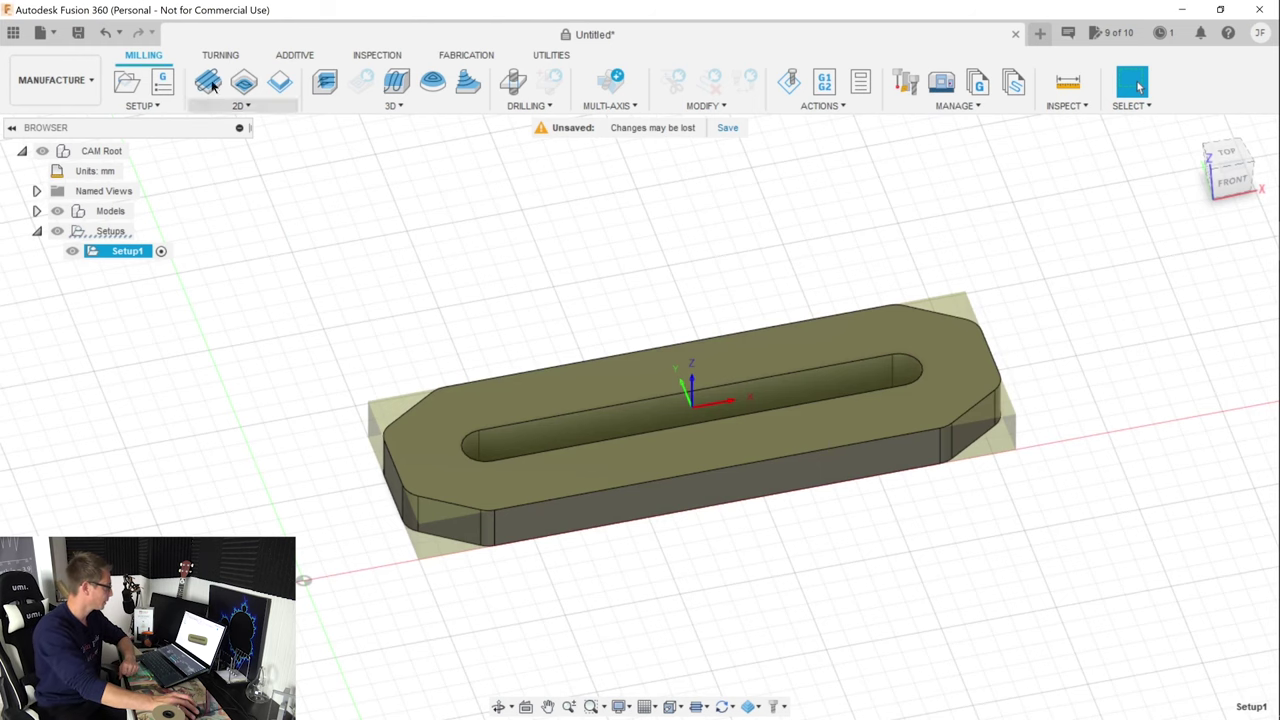
pyautogui.press('a')
pyautogui.click(1222, 165)
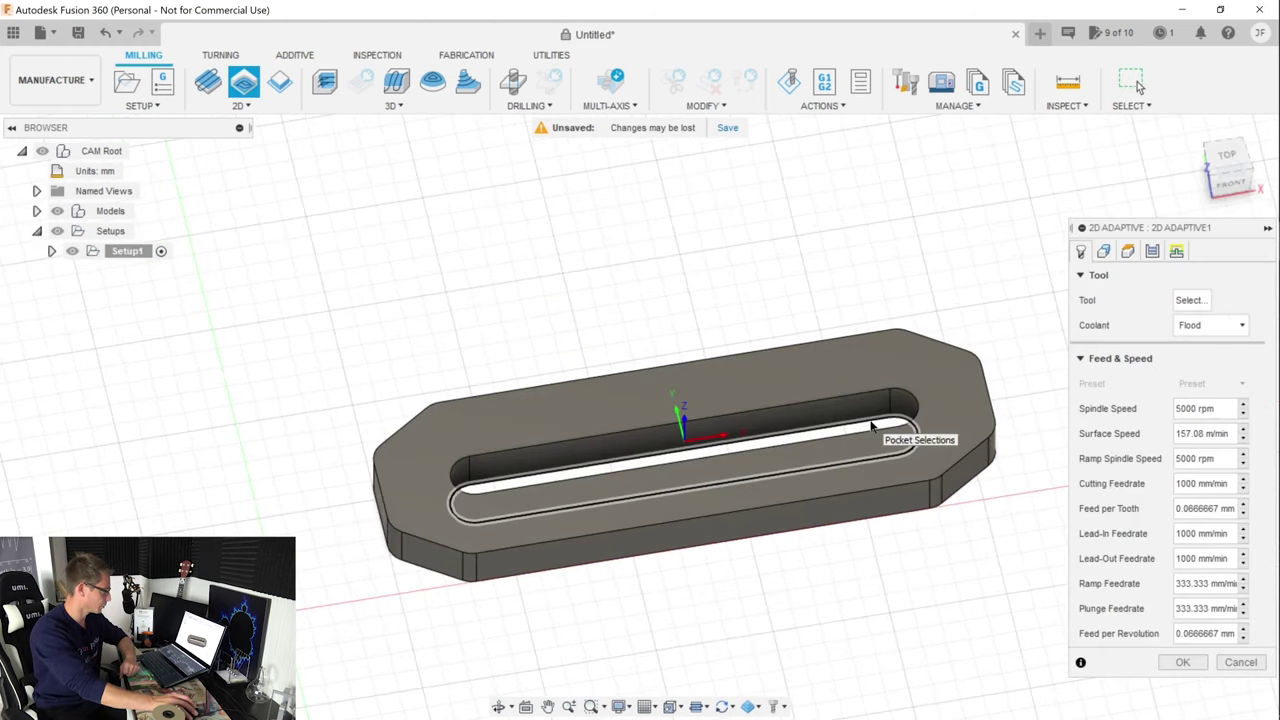
pyautogui.click(860, 432)
pyautogui.scroll(2, 1005, 430)
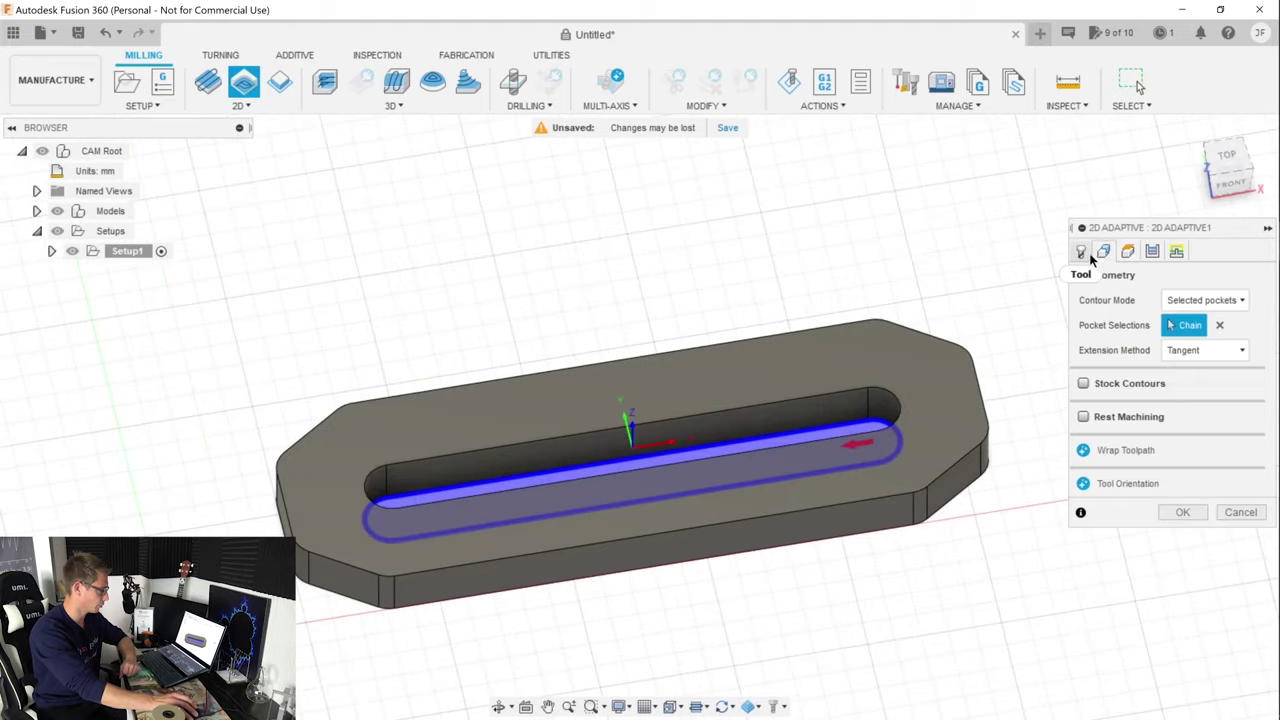
# Assign the double-flute 3.175 mm flat end mill from the Snapmaker 2.0 CNC Tool Library and set its cutting feedrate to 5000 mm/min
pyautogui.click(1082, 252)
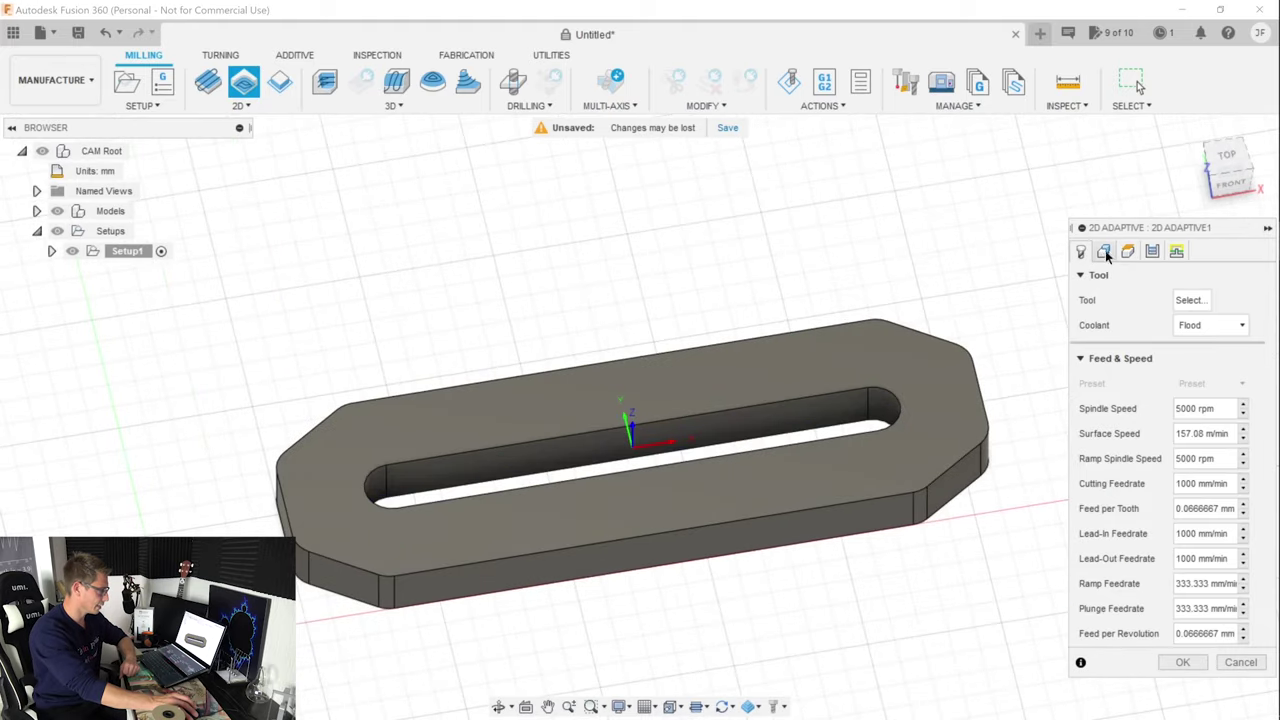
pyautogui.click(1190, 301)
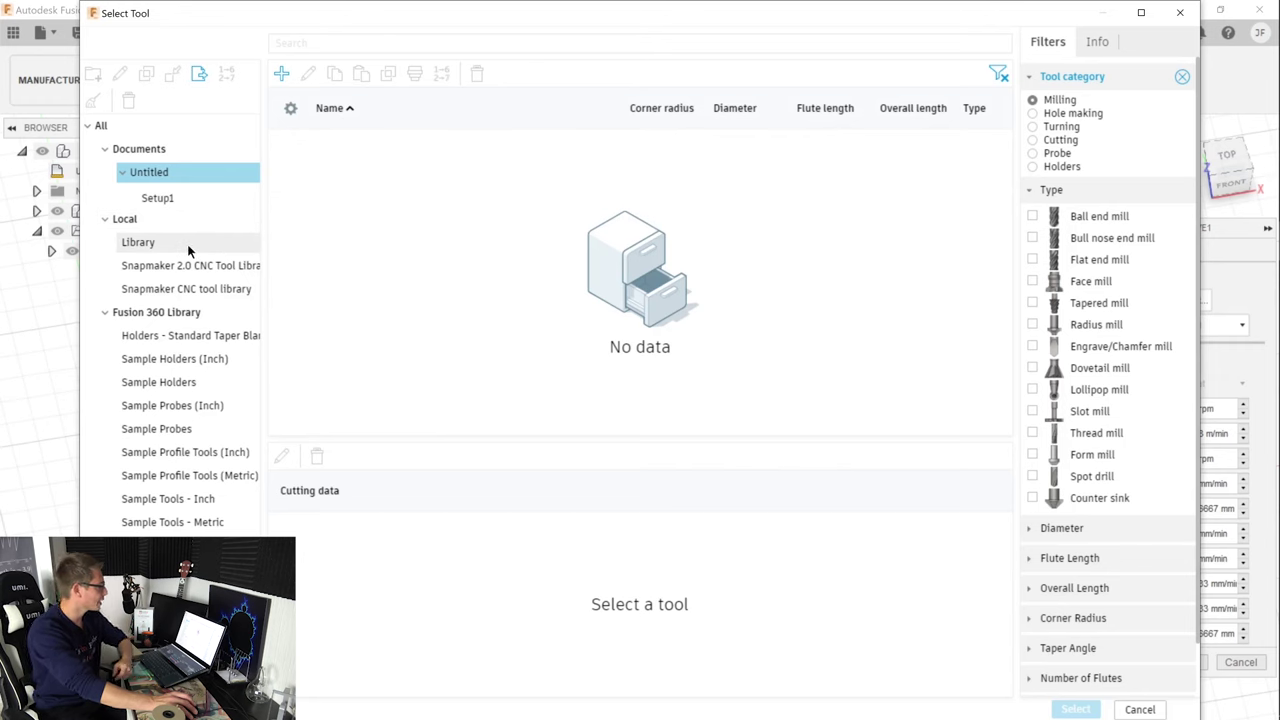
pyautogui.click(211, 267)
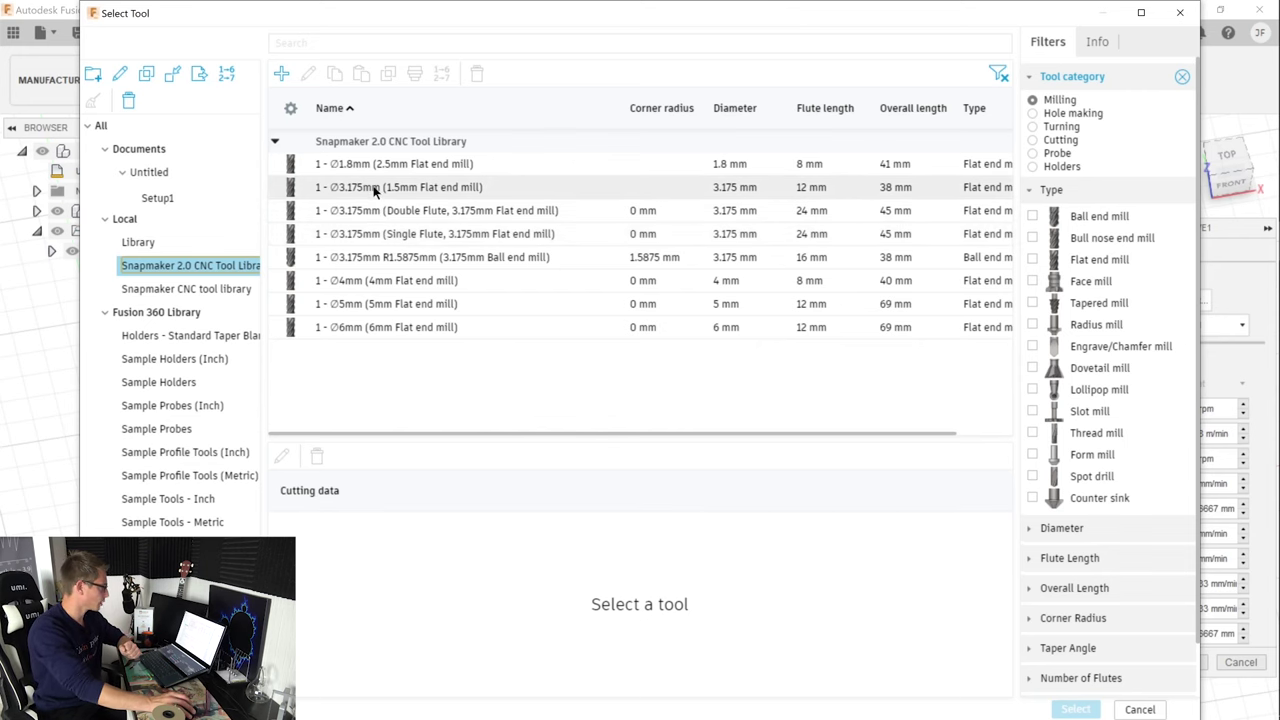
pyautogui.doubleClick(414, 212)
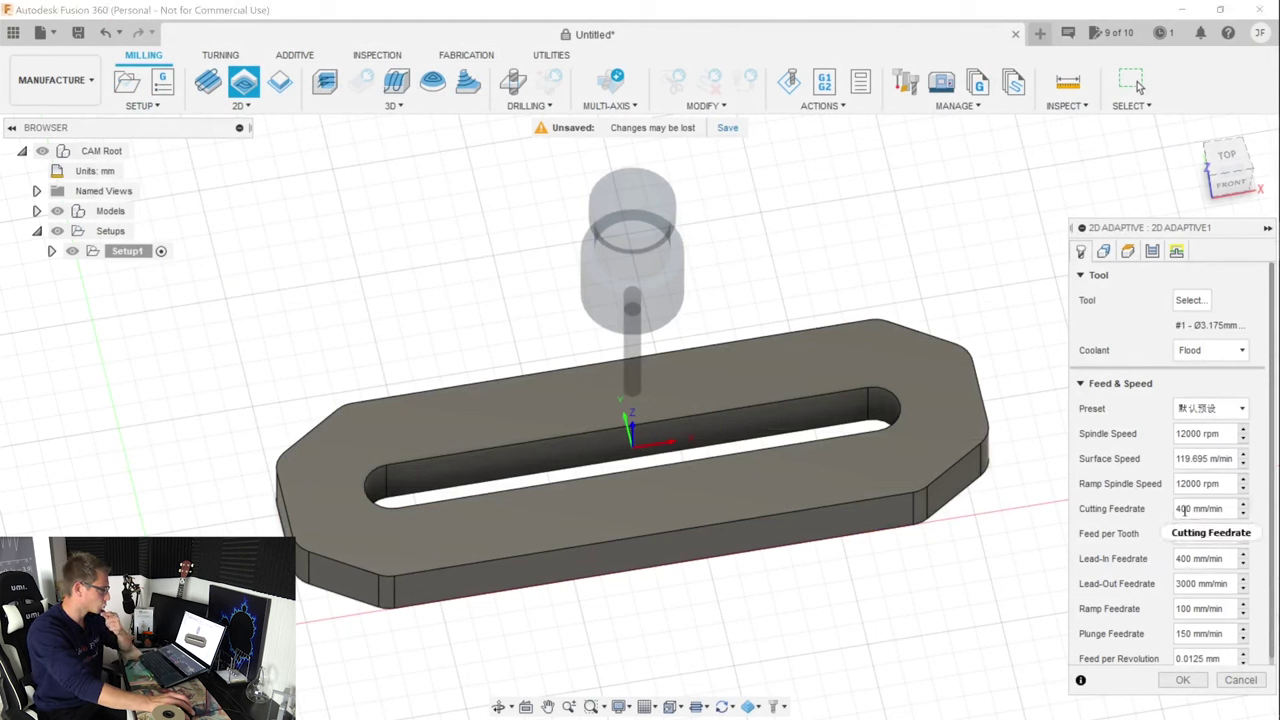
pyautogui.moveTo(1183, 508); pyautogui.dragTo(1165, 516)
pyautogui.write('50')
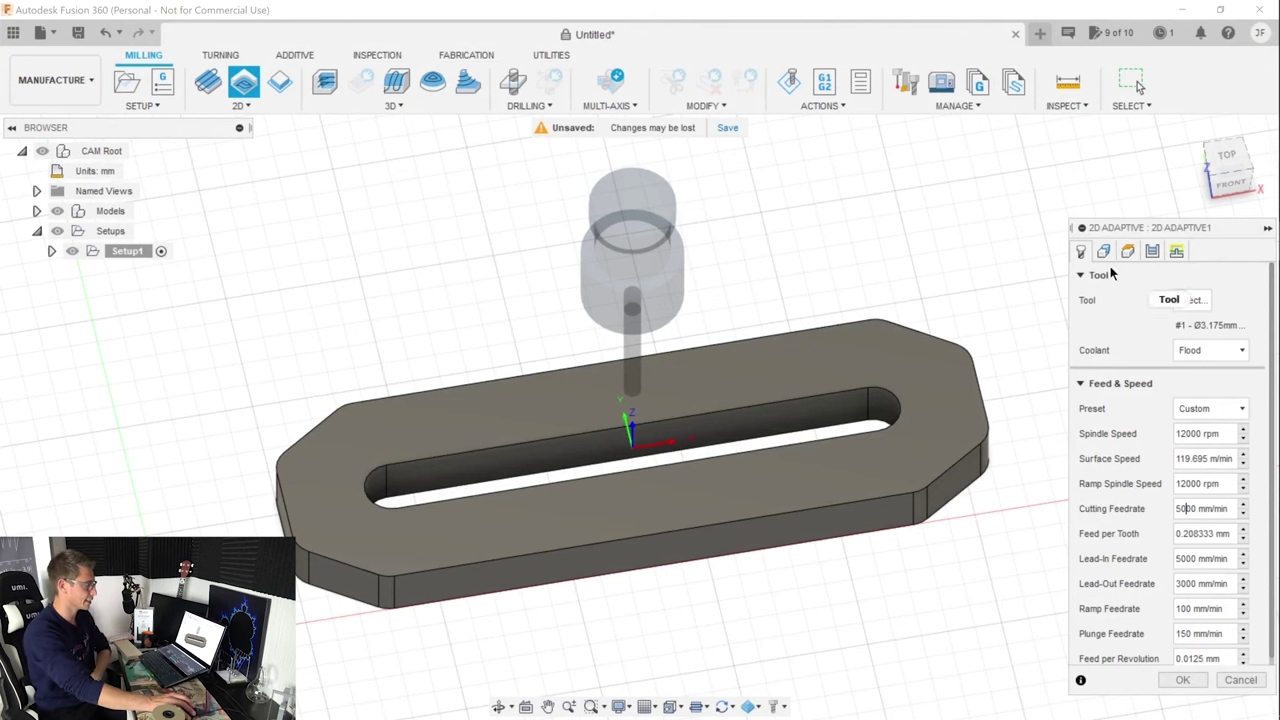
# Enable Multiple Depths for the adaptive passes and set the axial stock to leave to 0 mm
pyautogui.click(1104, 253)
pyautogui.click(1128, 251)
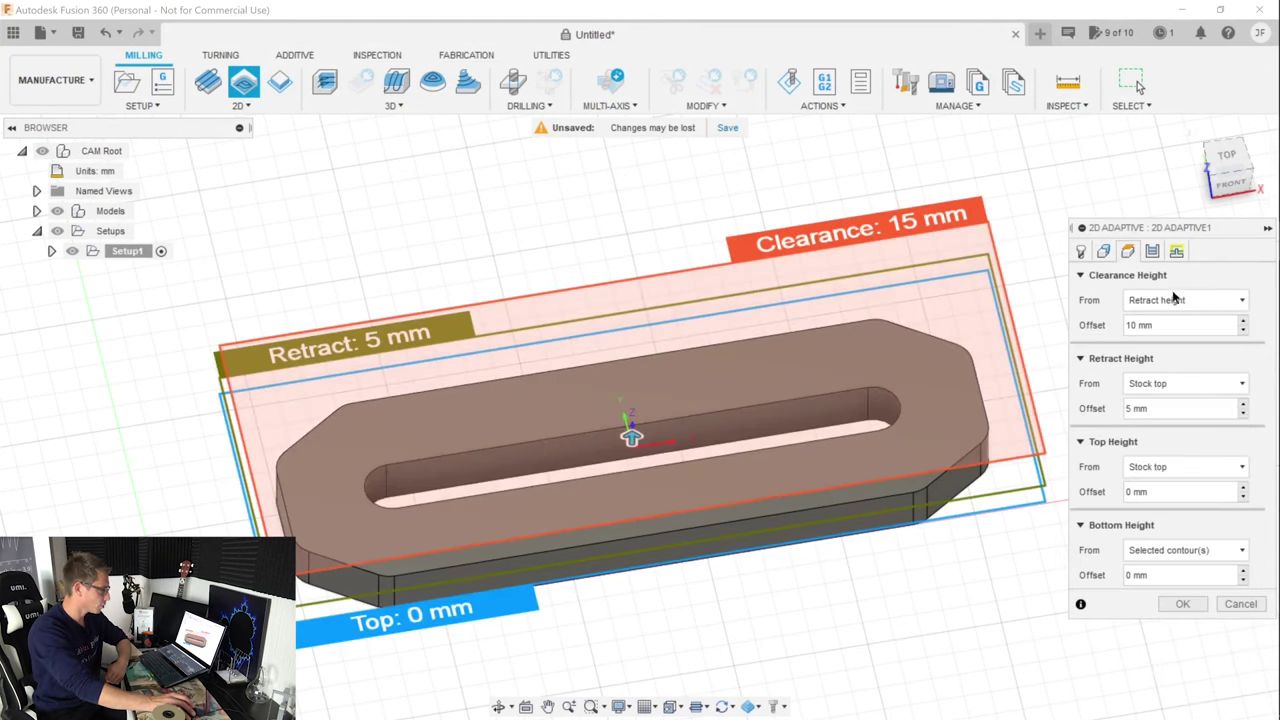
pyautogui.click(1153, 252)
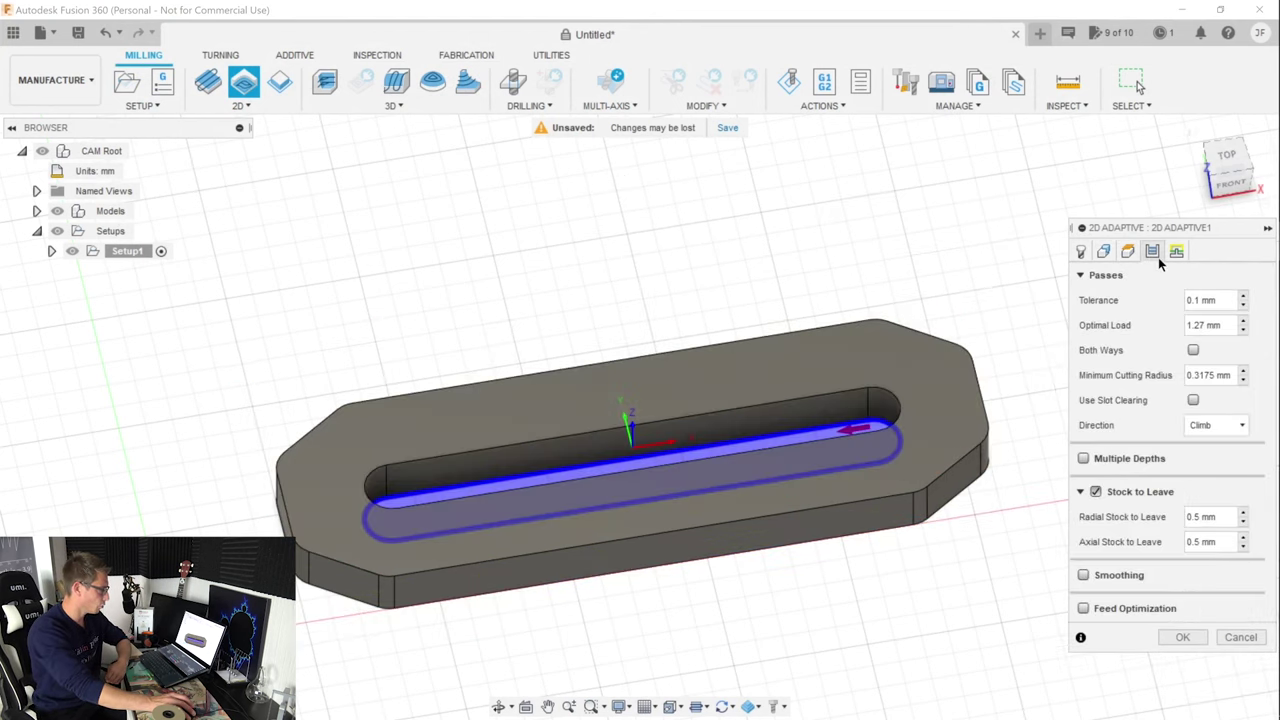
pyautogui.click(1109, 460)
pyautogui.scroll(-1, 1168, 560)
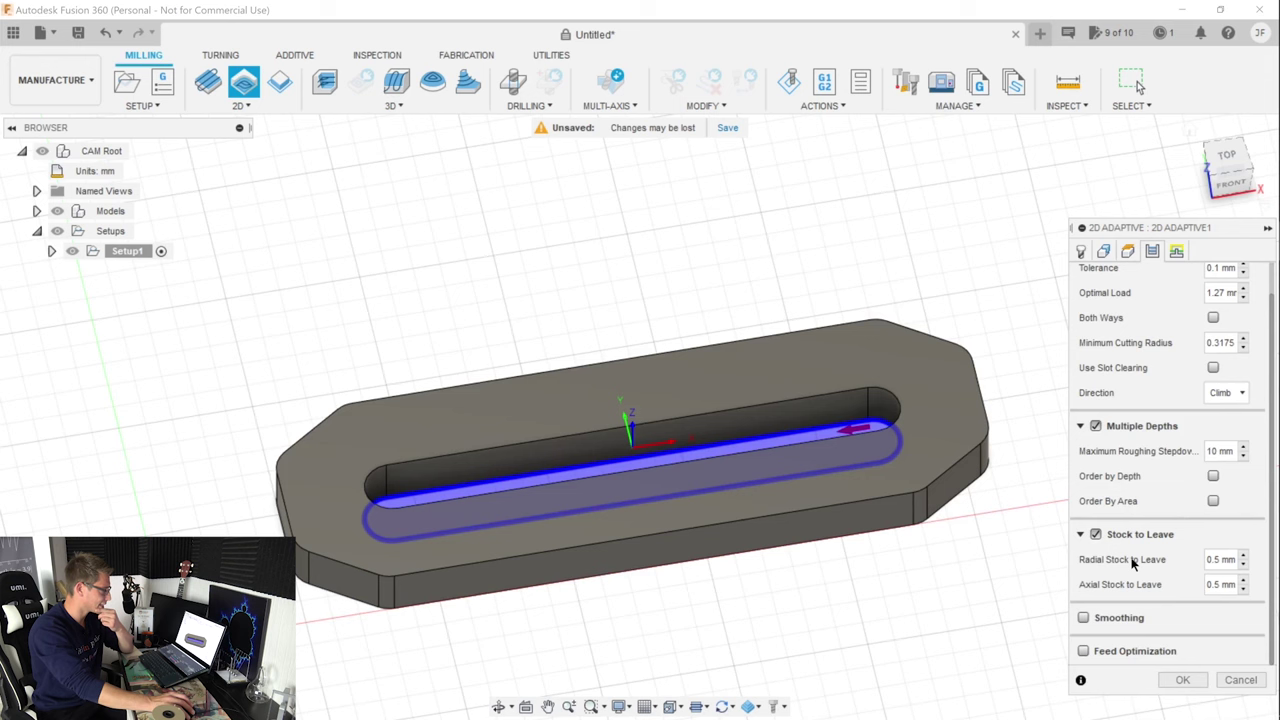
pyautogui.doubleClick(1220, 584)
pyautogui.write('0')
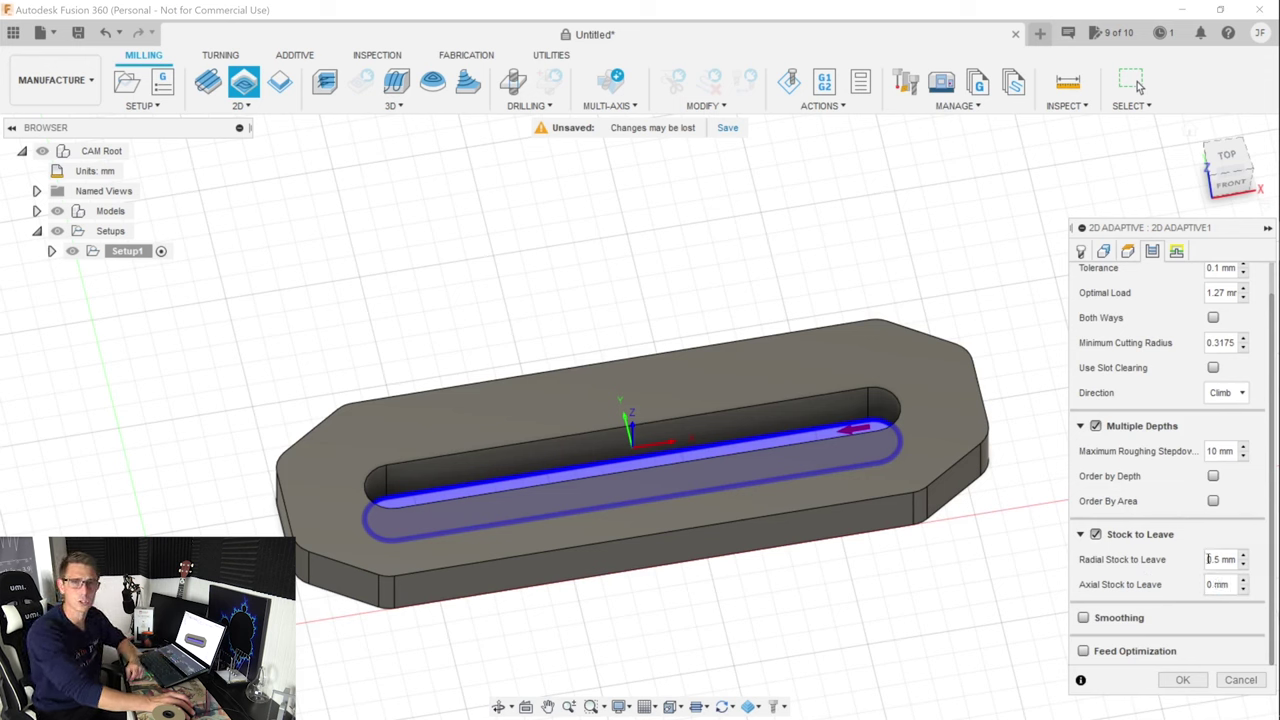
pyautogui.press('Return')
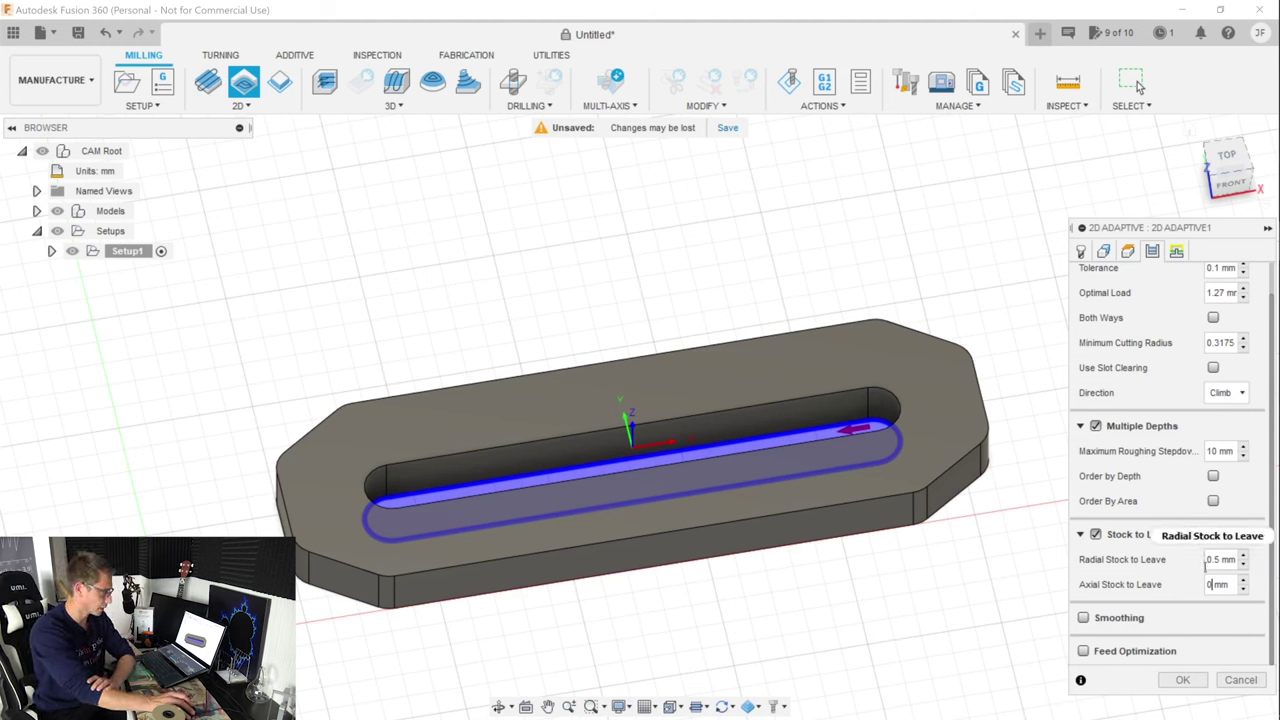
# Set the maximum roughing stepdown to 1.5 mm and generate the slot's adaptive toolpath
pyautogui.moveTo(1206, 564)
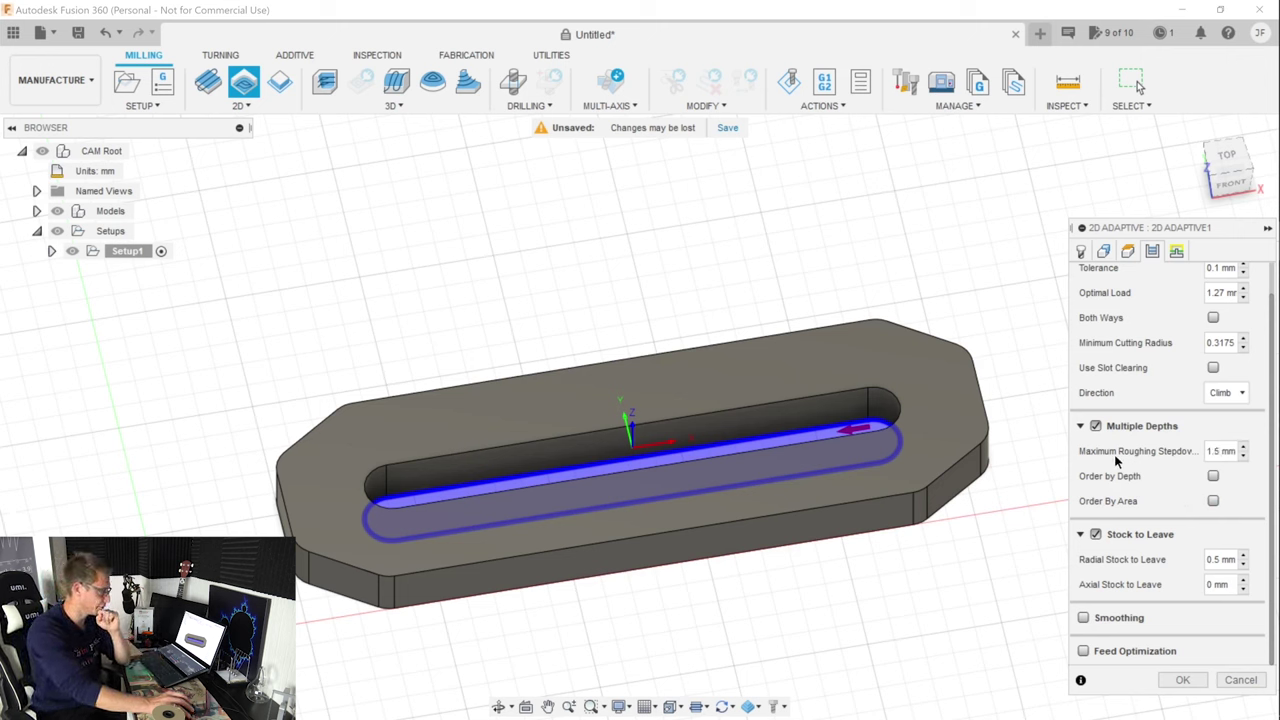
pyautogui.scroll(1, 1163, 410)
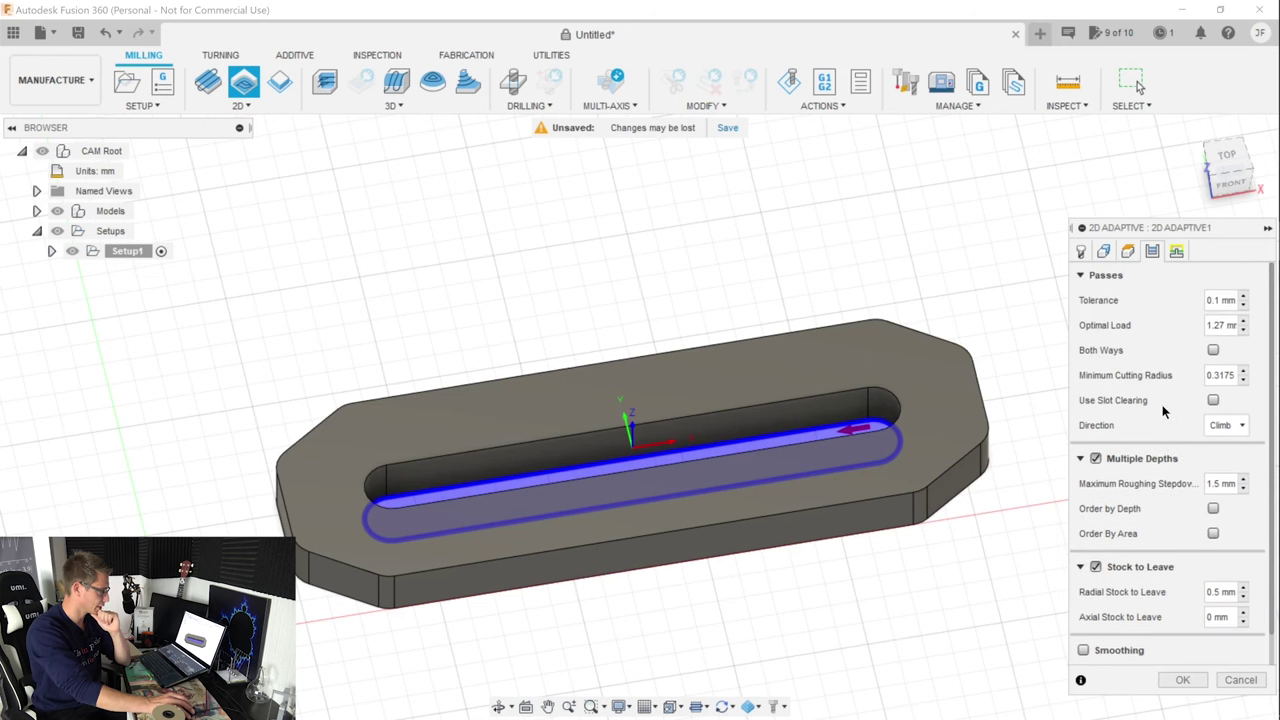
pyautogui.click(1182, 679)
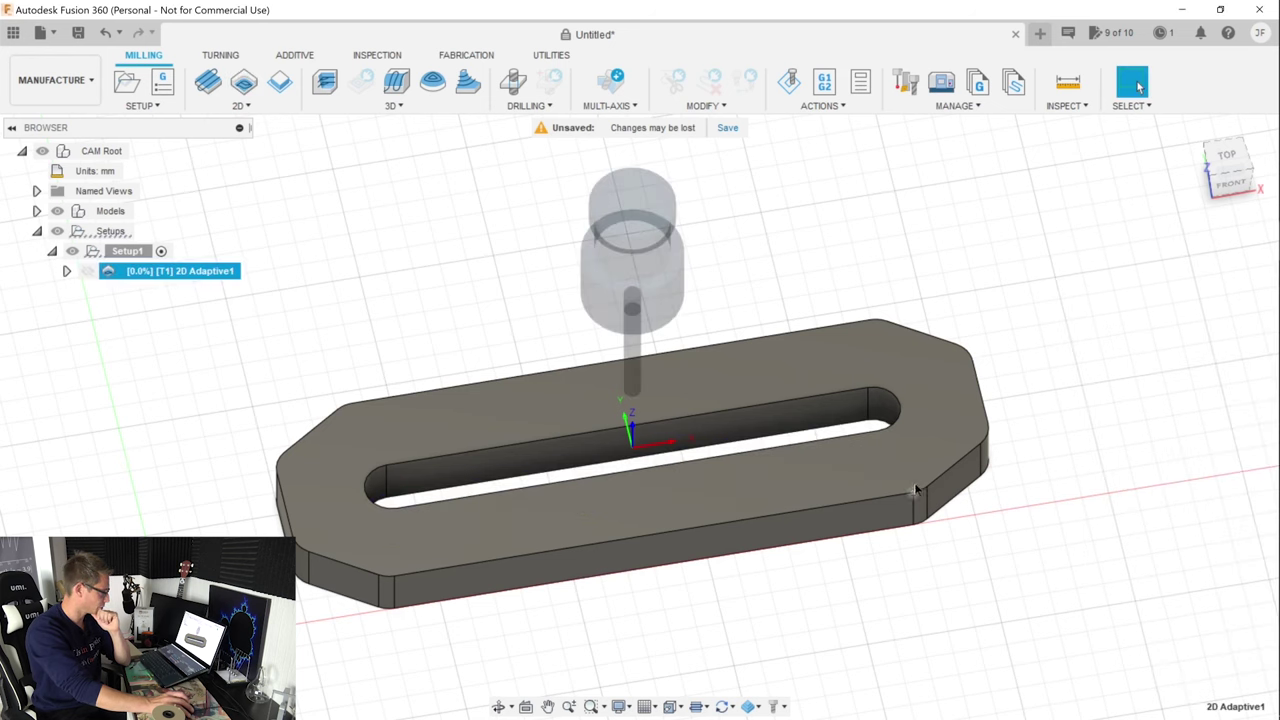
# Check the adaptive operation's machining time and examine its entry ramp at the slot's end
pyautogui.scroll(2, 818, 444)
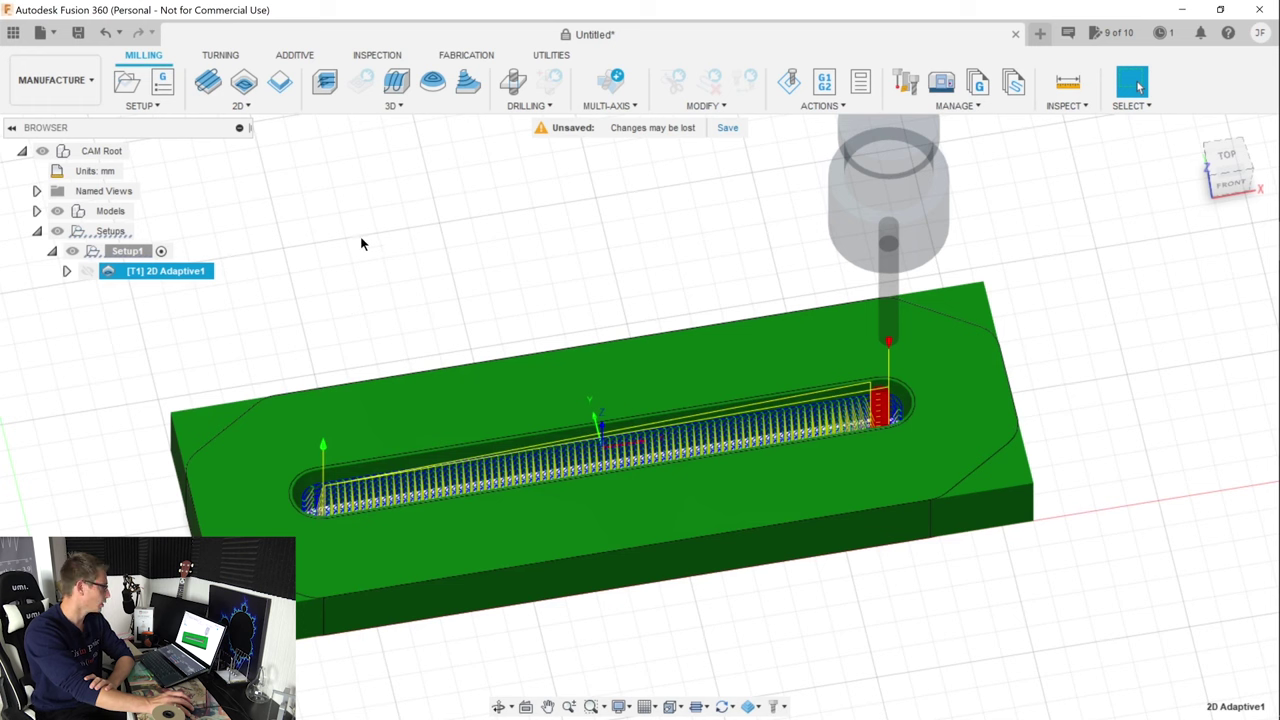
pyautogui.rightClick(165, 276)
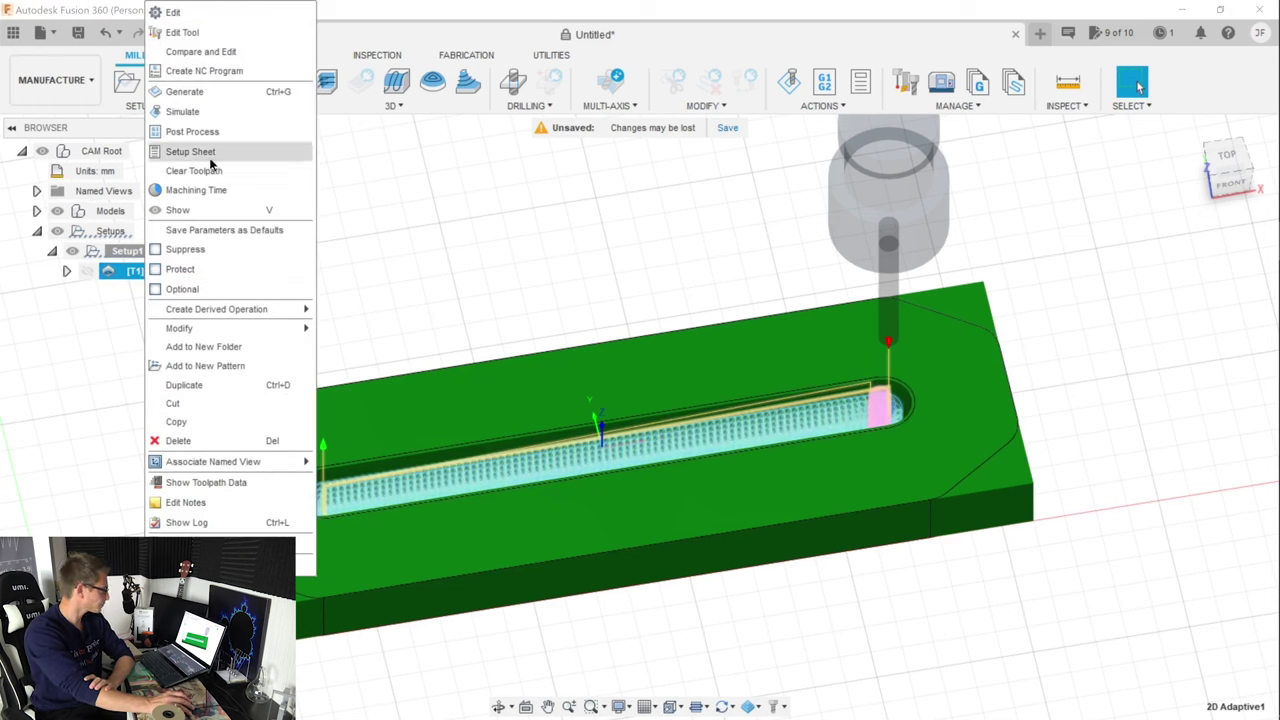
pyautogui.click(204, 191)
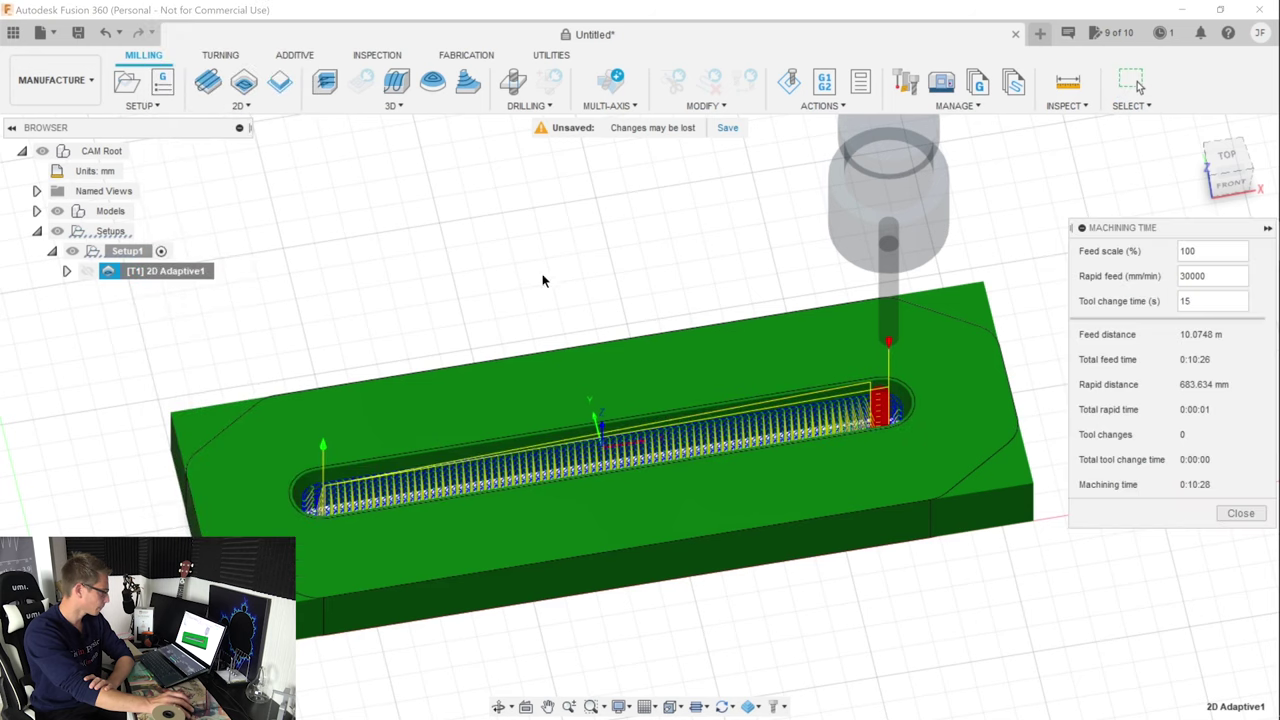
pyautogui.click(1240, 513)
pyautogui.scroll(-3, 872, 448)
pyautogui.scroll(5, 870, 446)
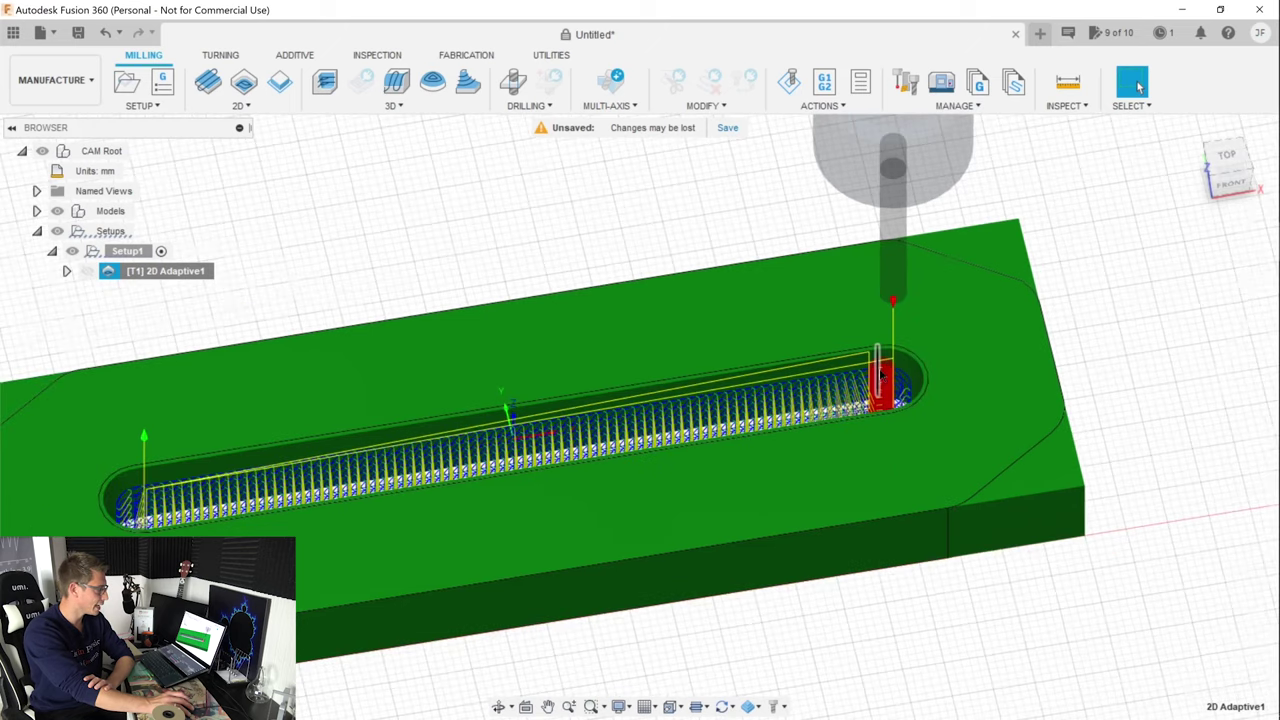
pyautogui.scroll(2, 885, 400)
pyautogui.scroll(5, 885, 388)
pyautogui.scroll(-4, 894, 399)
pyautogui.scroll(-8, 904, 379)
# Edit the 2D Adaptive operation to increase its helical ramping angle and regenerate the toolpath
pyautogui.click(128, 272)
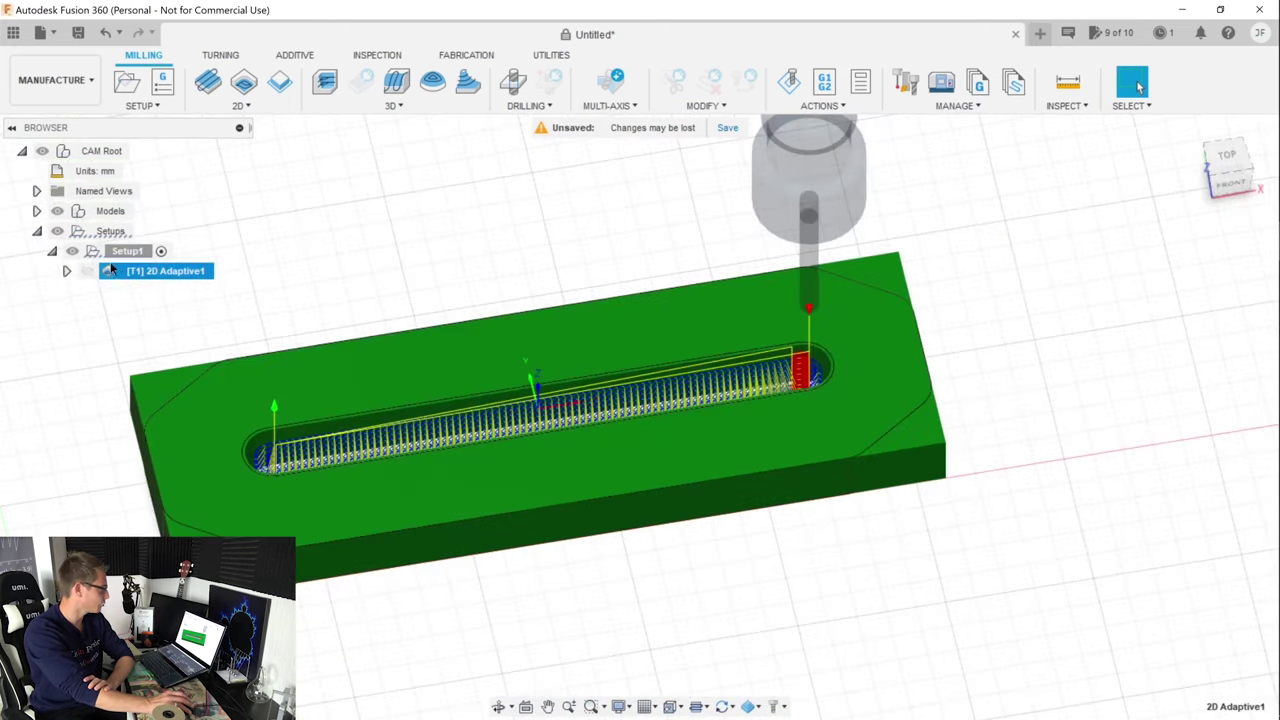
pyautogui.doubleClick(128, 272)
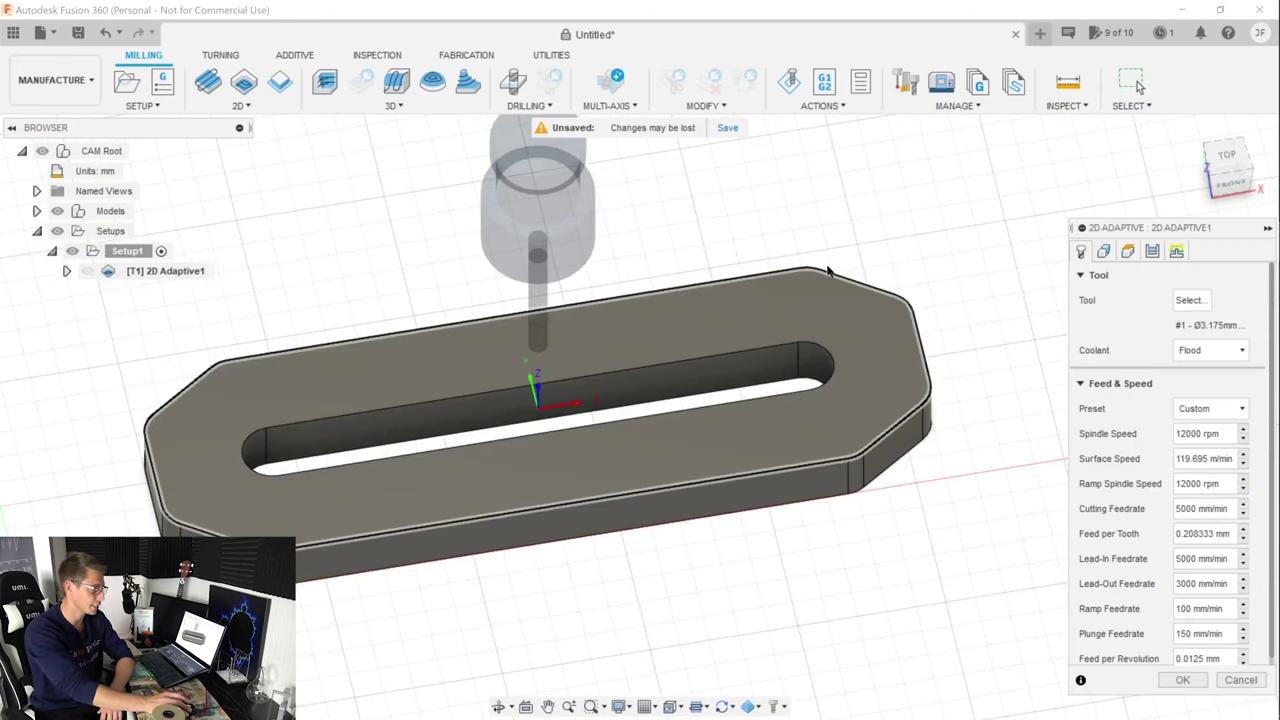
pyautogui.click(1152, 251)
pyautogui.click(1176, 251)
pyautogui.scroll(-5, 1138, 410)
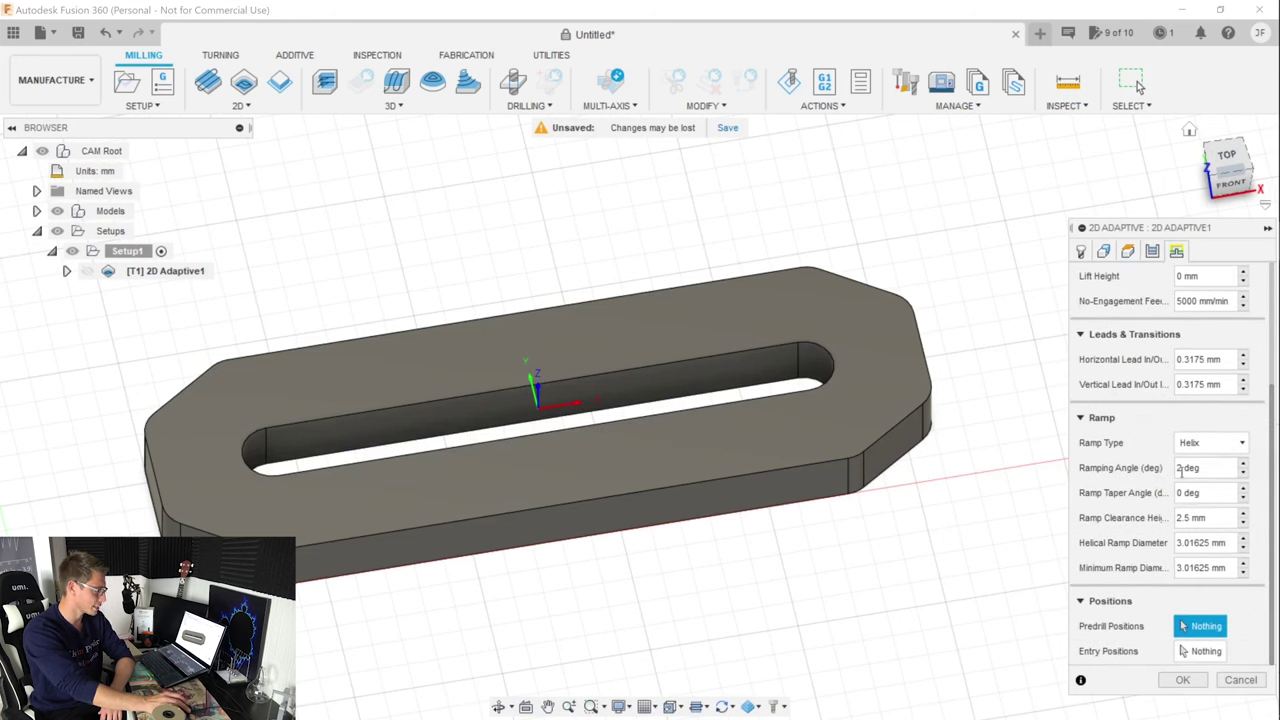
pyautogui.click(1182, 679)
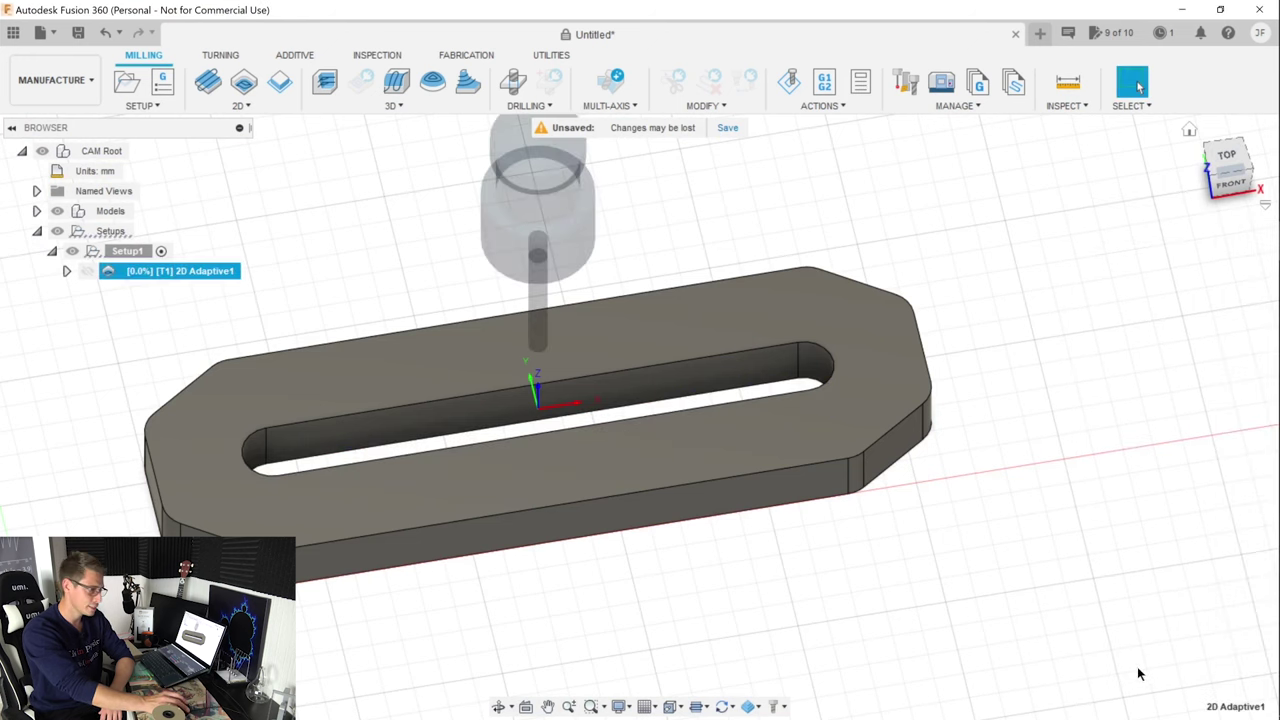
# Recheck the machining time for the changed ramp and inspect the toolpath layers inside the slot
pyautogui.scroll(5, 677, 412)
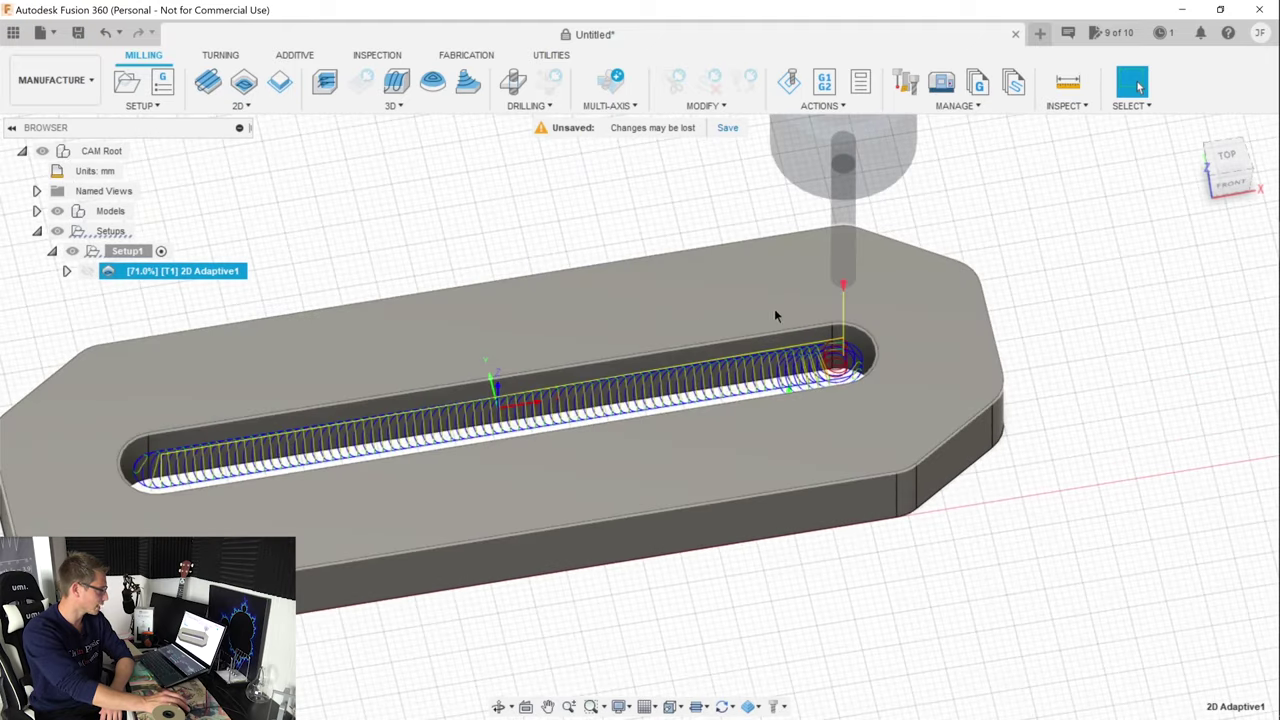
pyautogui.rightClick(124, 272)
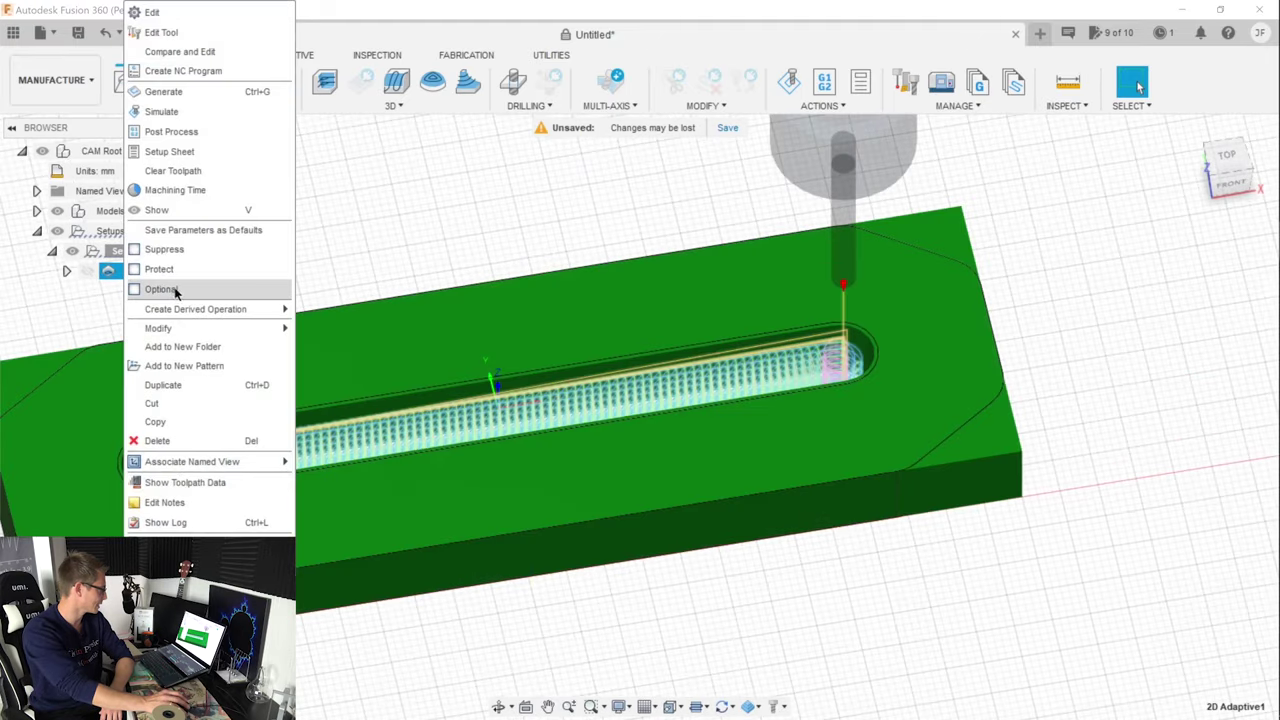
pyautogui.click(175, 190)
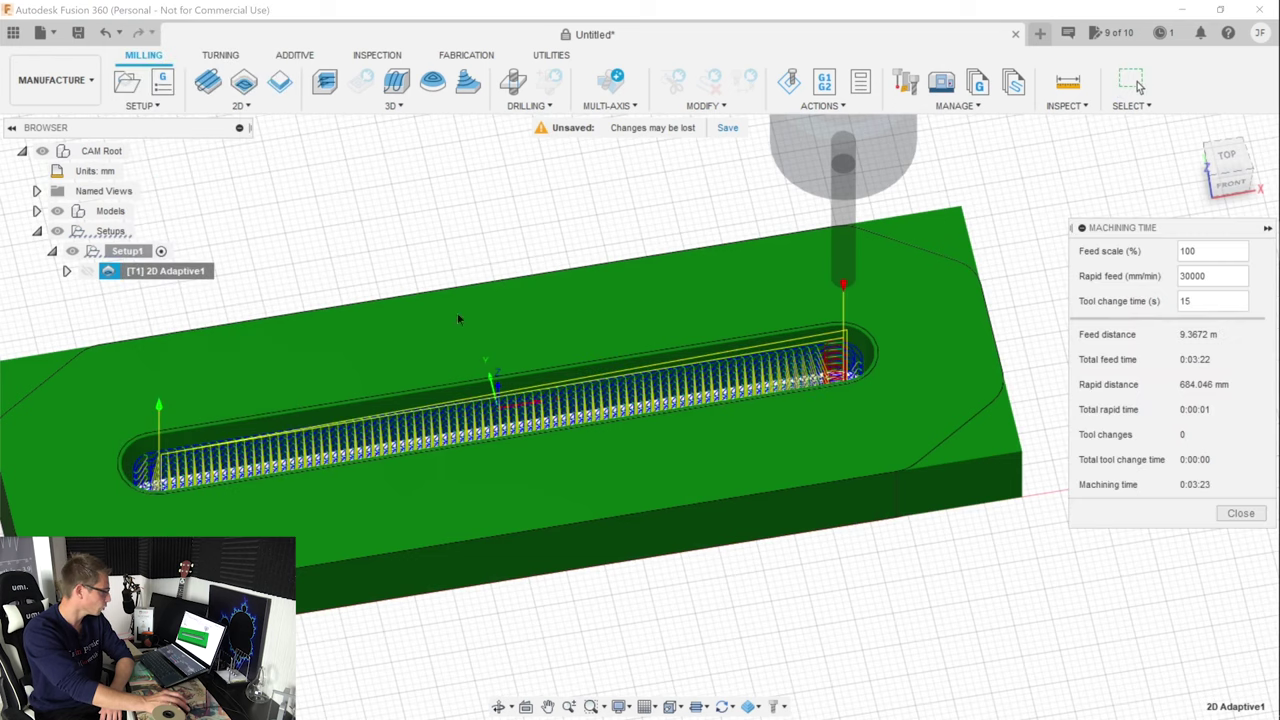
pyautogui.click(1245, 512)
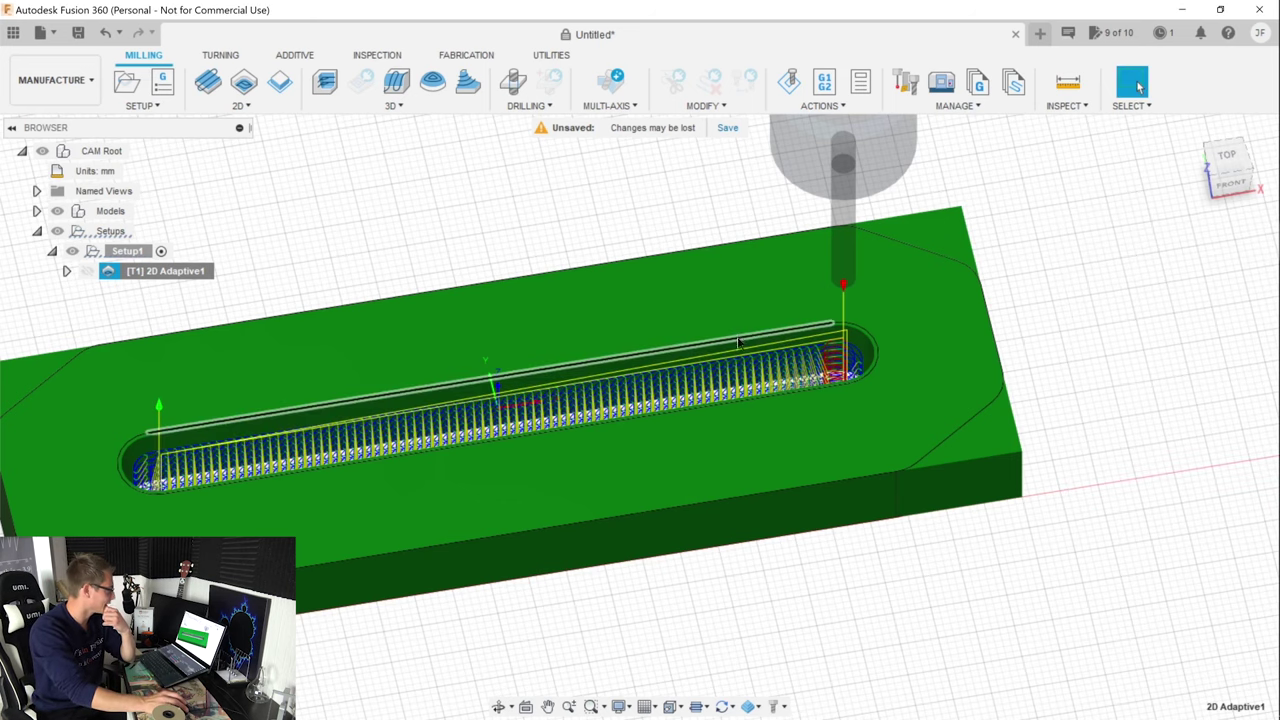
pyautogui.scroll(5, 628, 345)
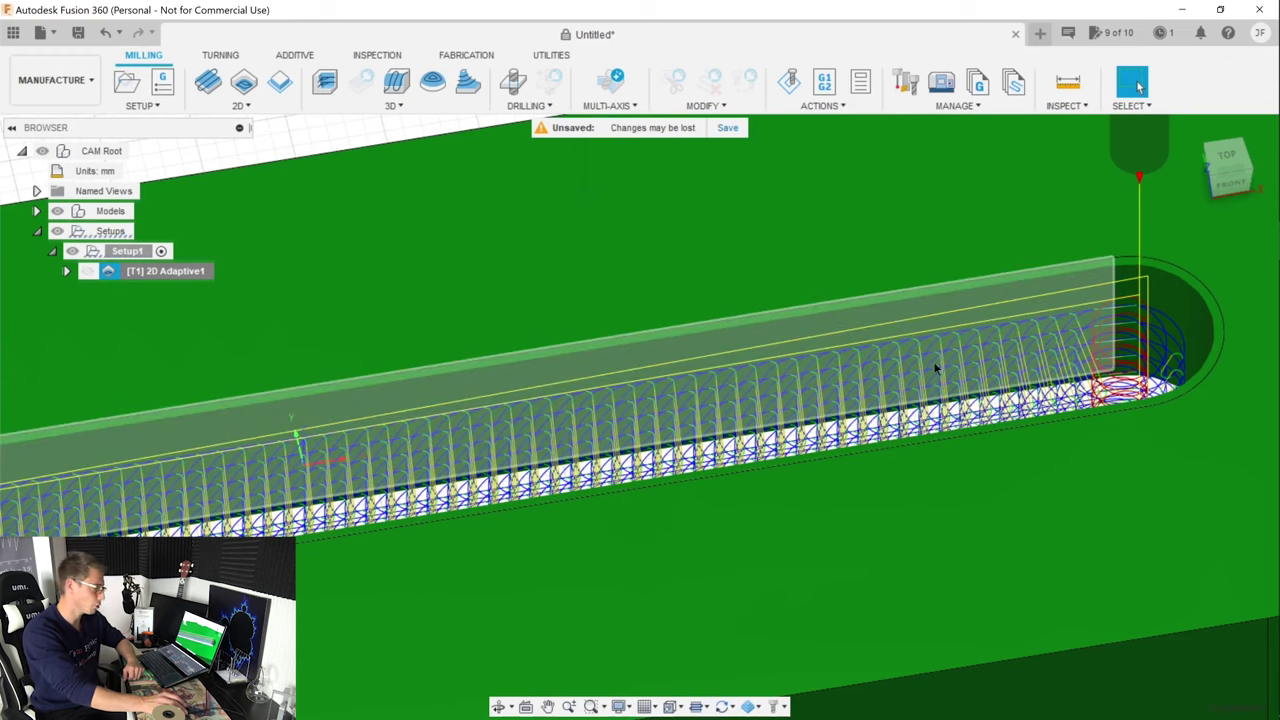
# Create a 2D Contour operation along only the slot's front lower long edge and the adjoining end arc
pyautogui.scroll(-10, 790, 352)
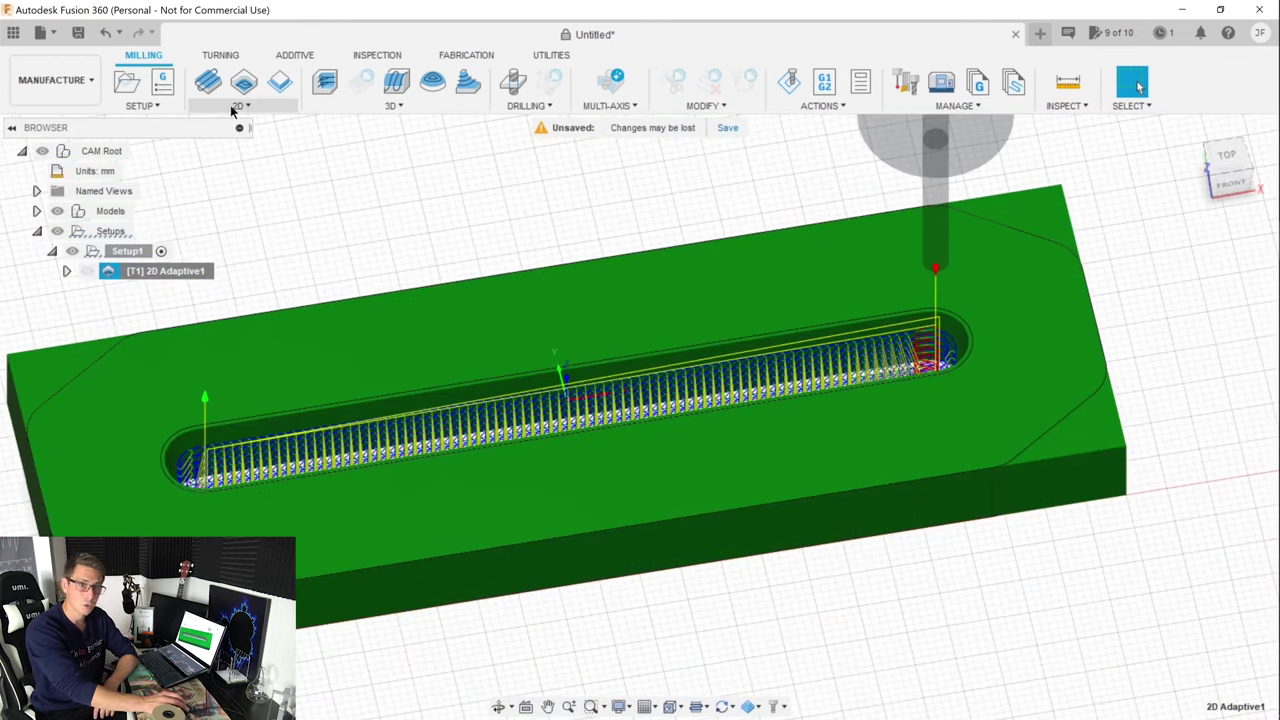
pyautogui.click(279, 84)
pyautogui.click(526, 425)
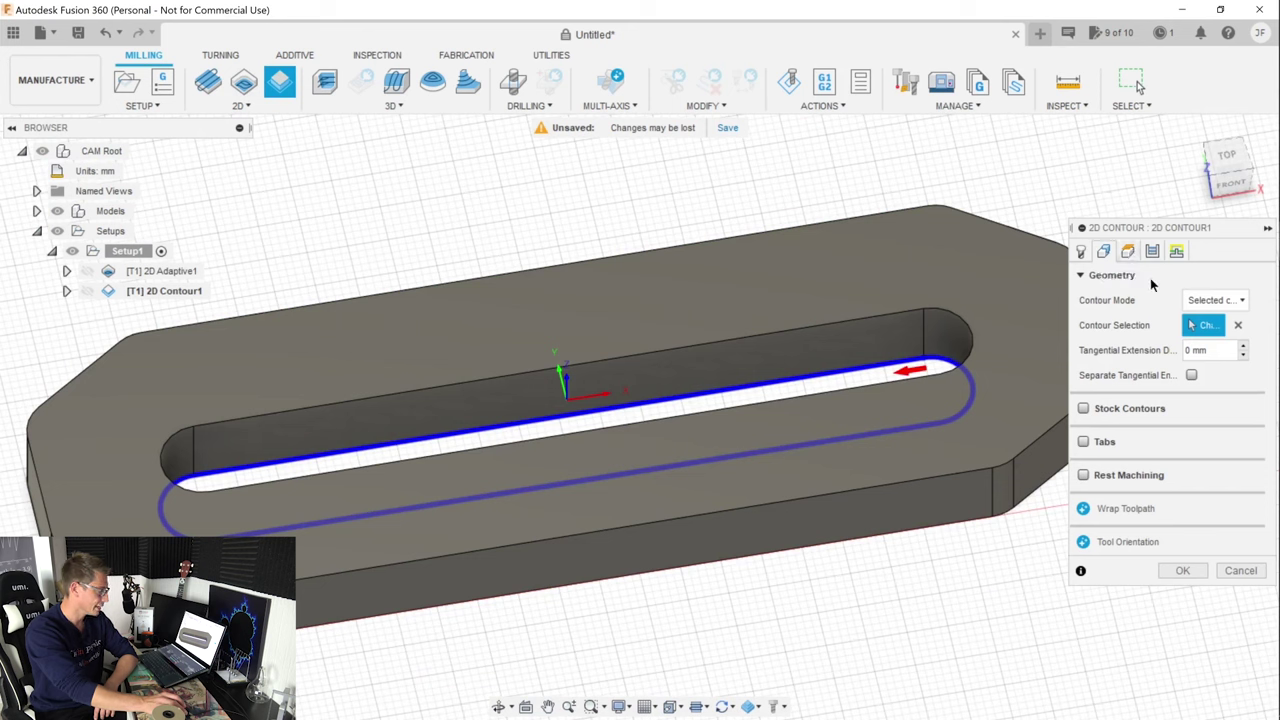
pyautogui.moveTo(1165, 289)
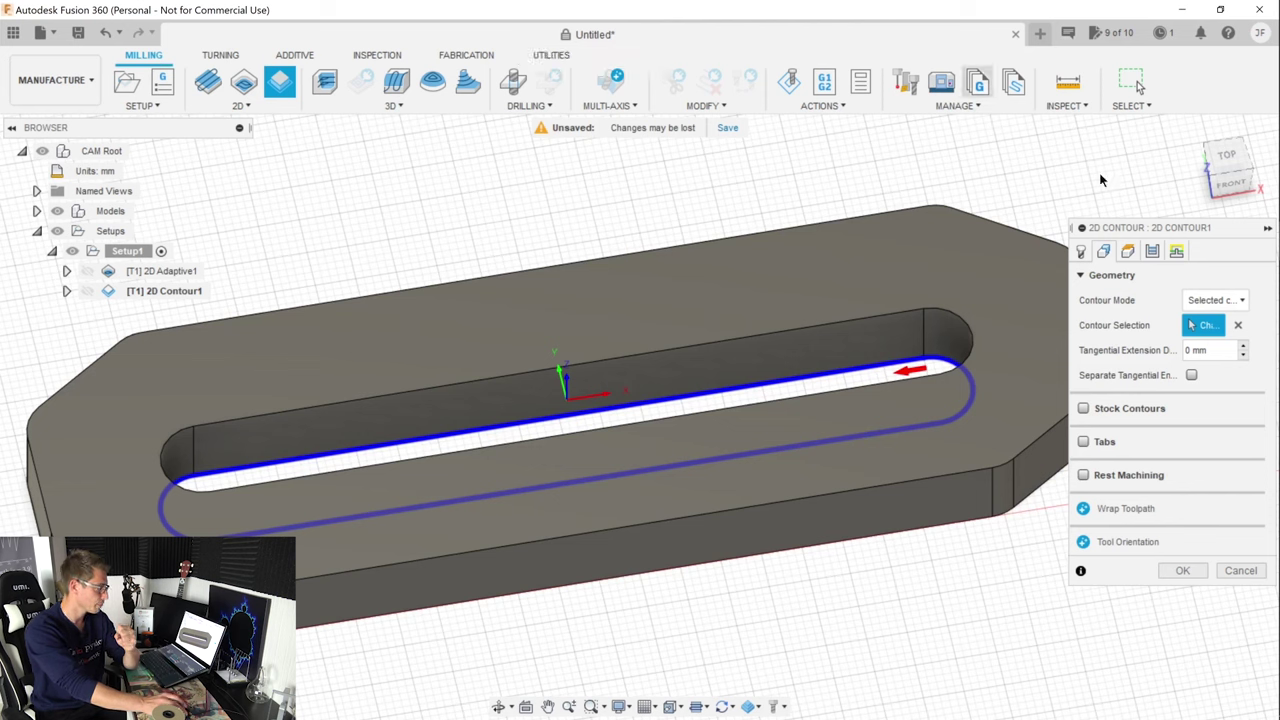
pyautogui.click(1237, 325)
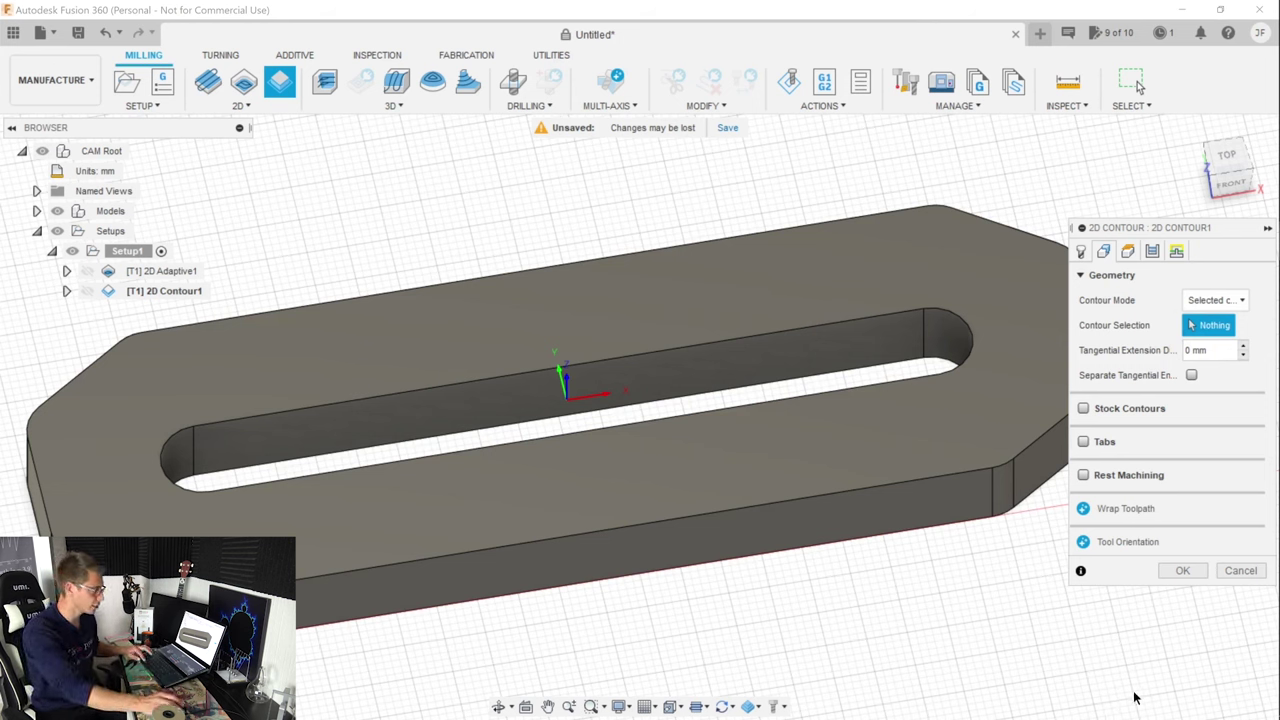
pyautogui.click(966, 378)
pyautogui.click(892, 434)
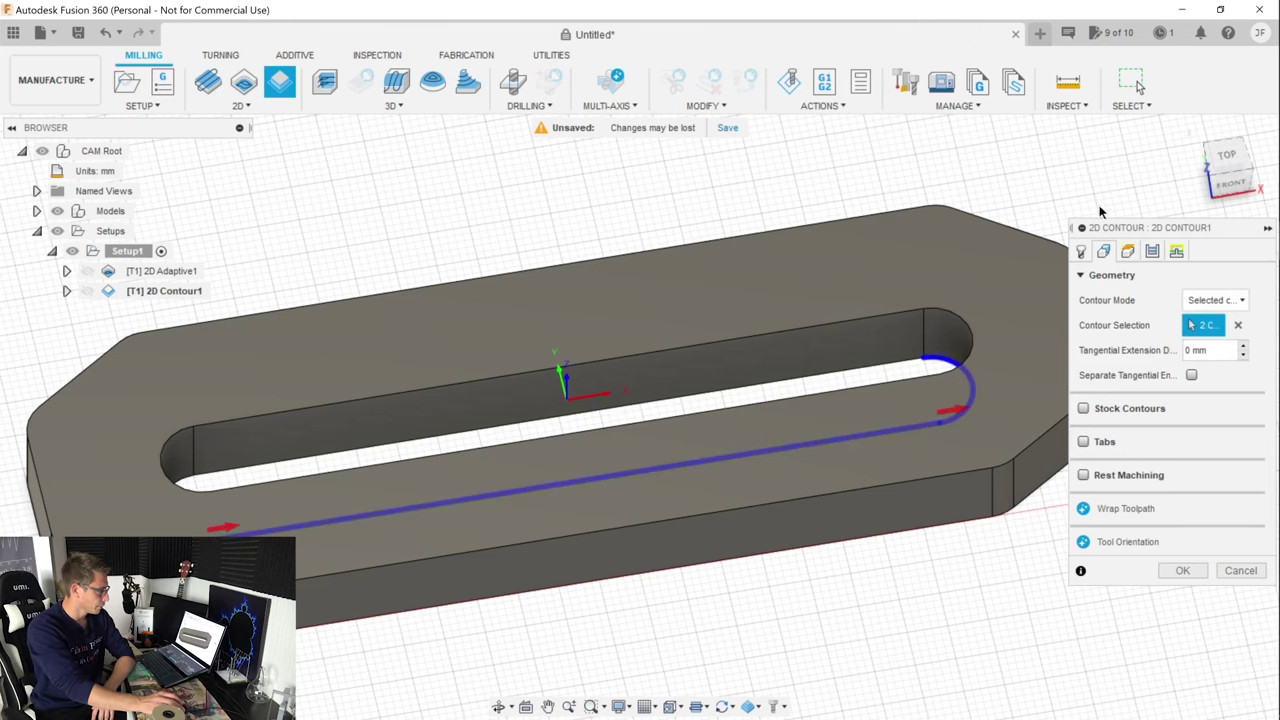
# Set the contour operation's cutting feedrate to 1800 mm/min
pyautogui.click(1130, 251)
pyautogui.click(1081, 251)
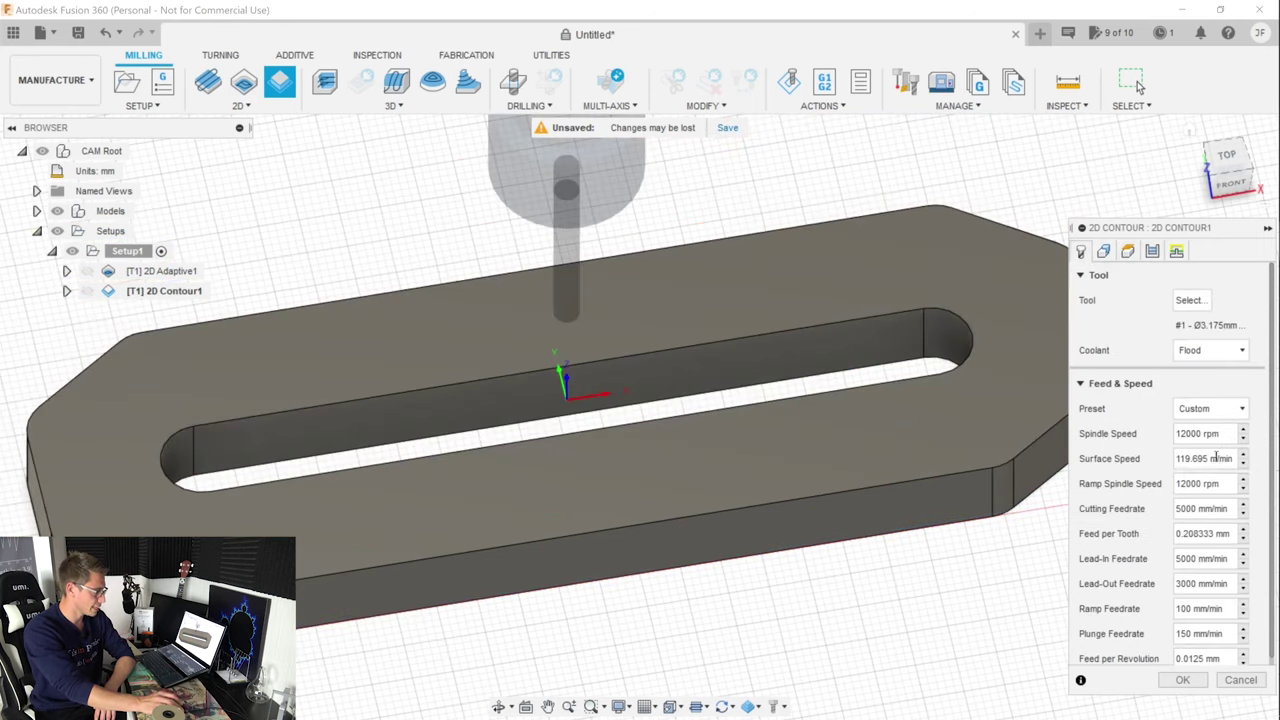
pyautogui.click(1179, 508)
pyautogui.press('Delete')
pyautogui.press('Delete')
pyautogui.write('18')
pyautogui.press('Return')
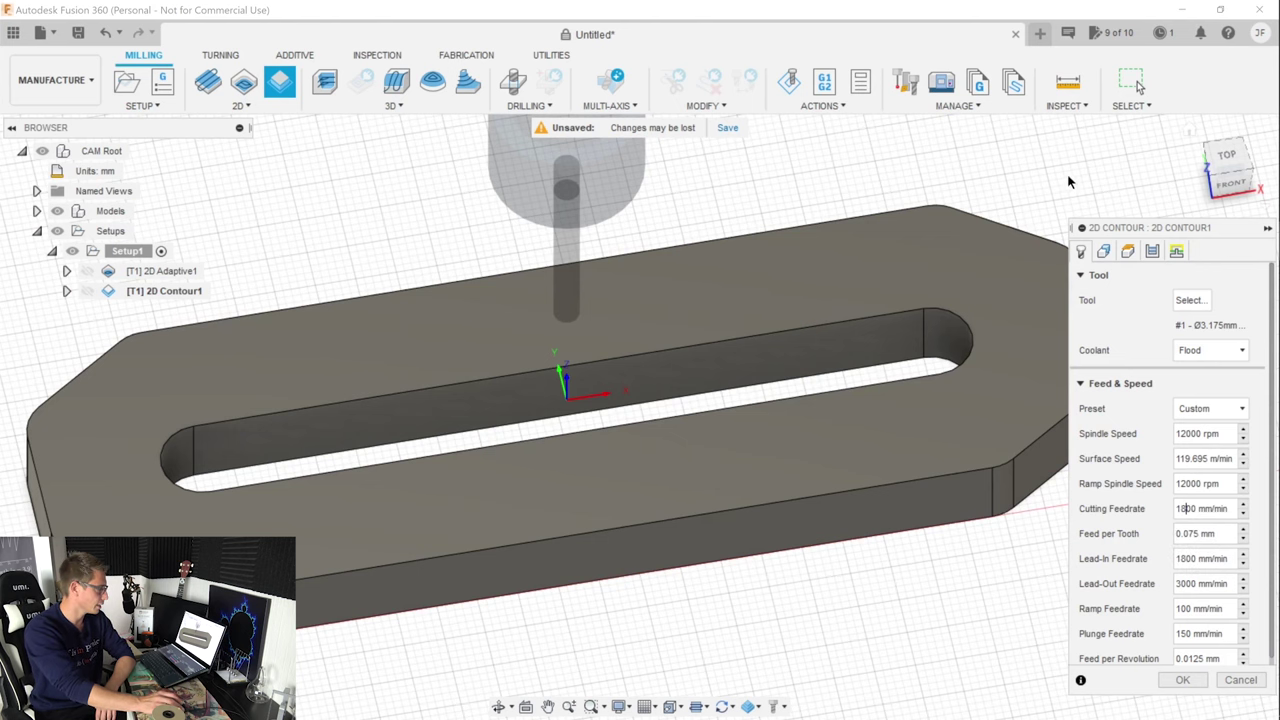
# Enable Multiple Depths for the contour passes, keep sideways compensation on Left, and generate the toolpath
pyautogui.click(1127, 251)
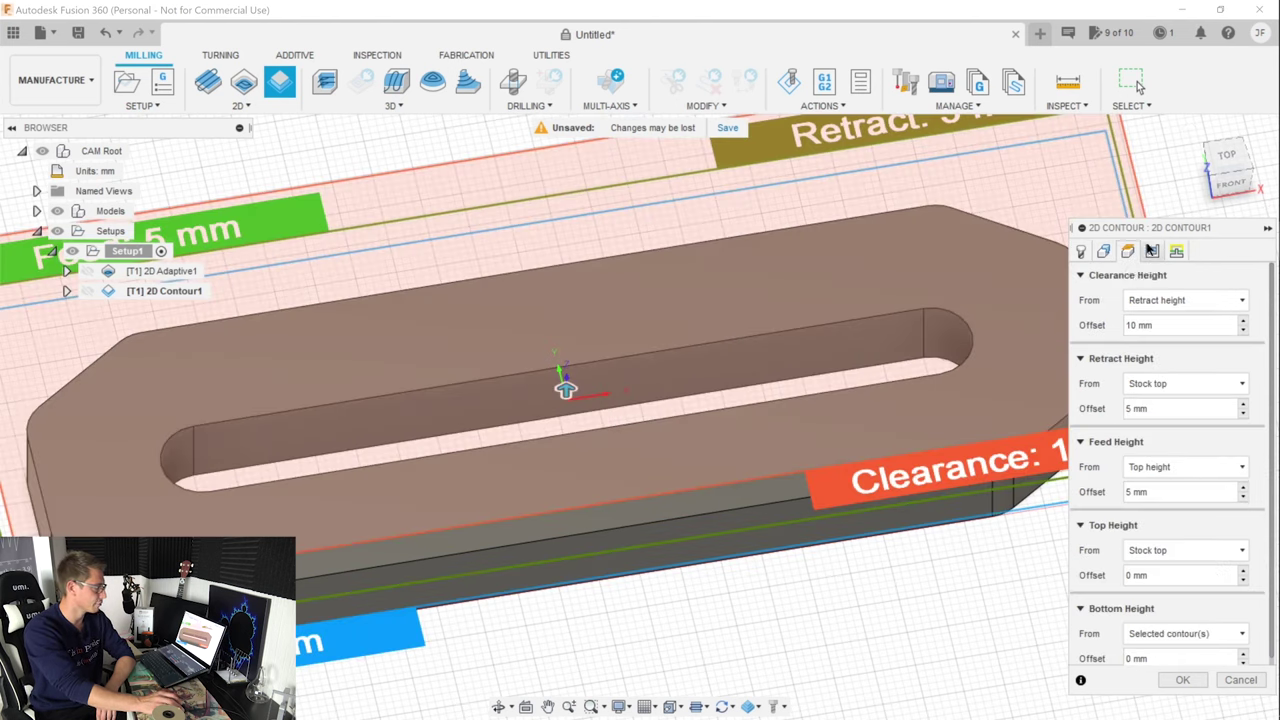
pyautogui.click(1152, 251)
pyautogui.scroll(-3, 1129, 477)
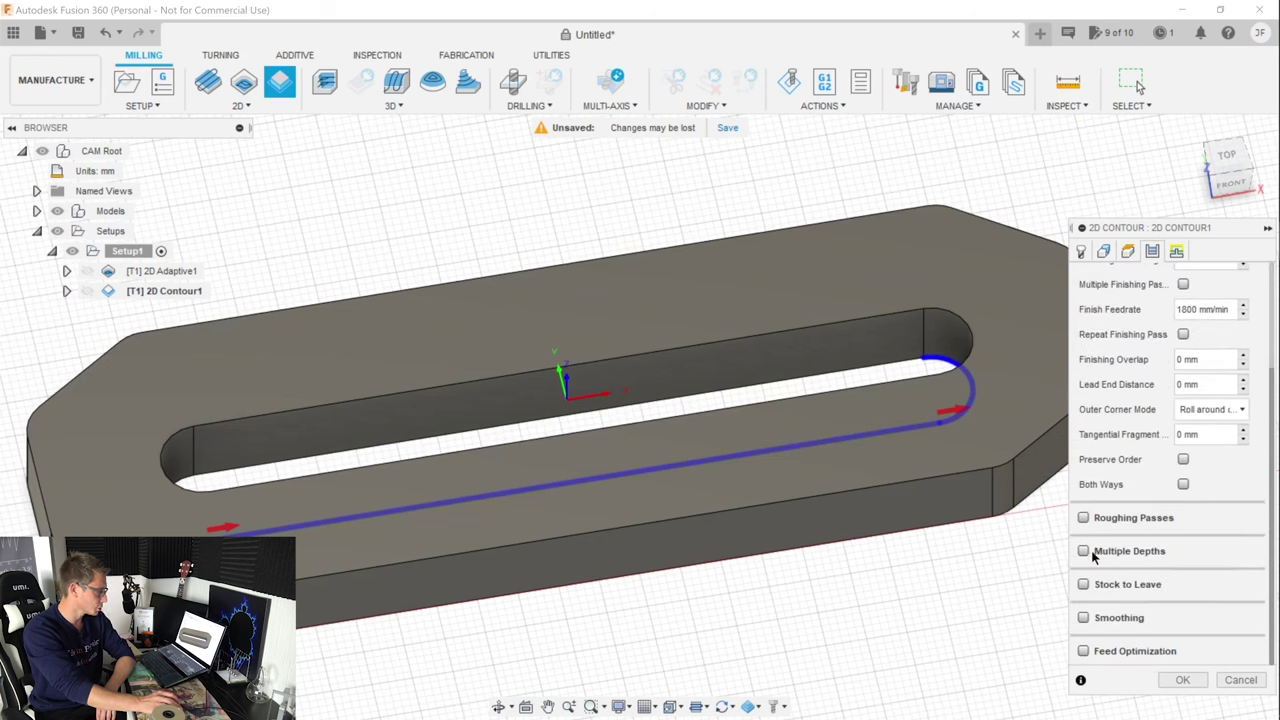
pyautogui.click(1084, 551)
pyautogui.scroll(-2, 1167, 556)
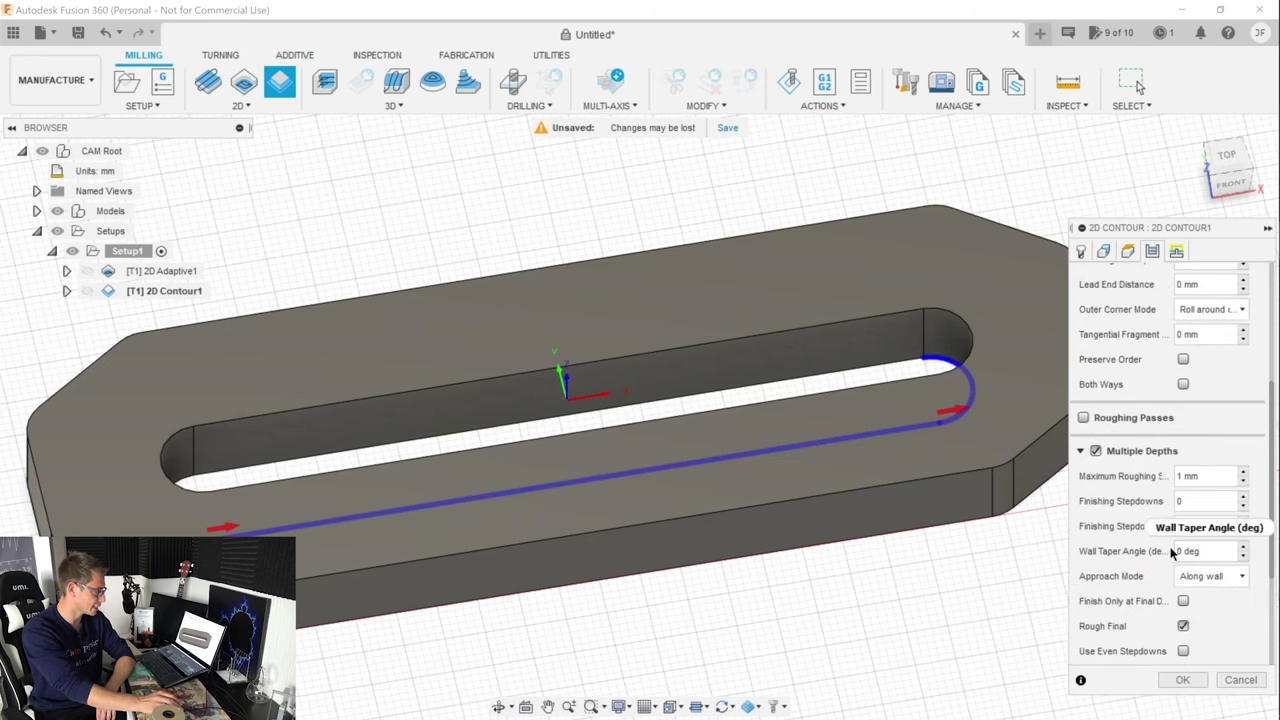
pyautogui.scroll(5, 1167, 556)
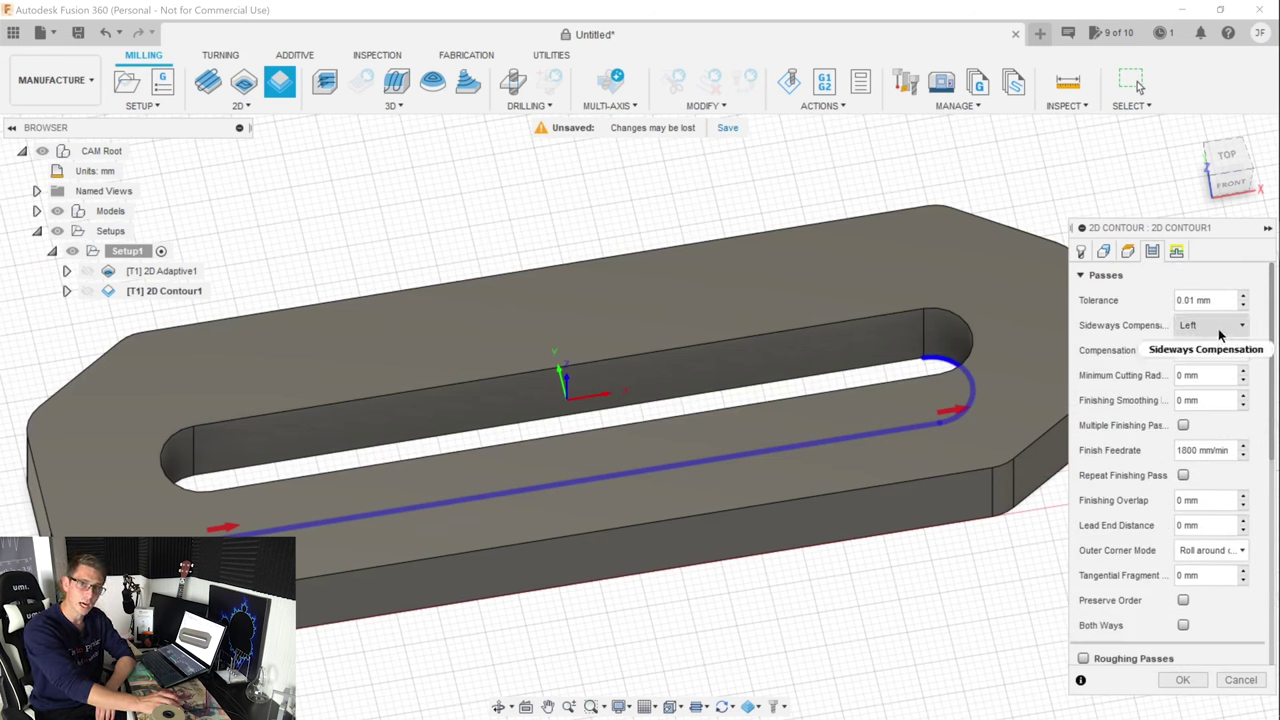
pyautogui.moveTo(1219, 335)
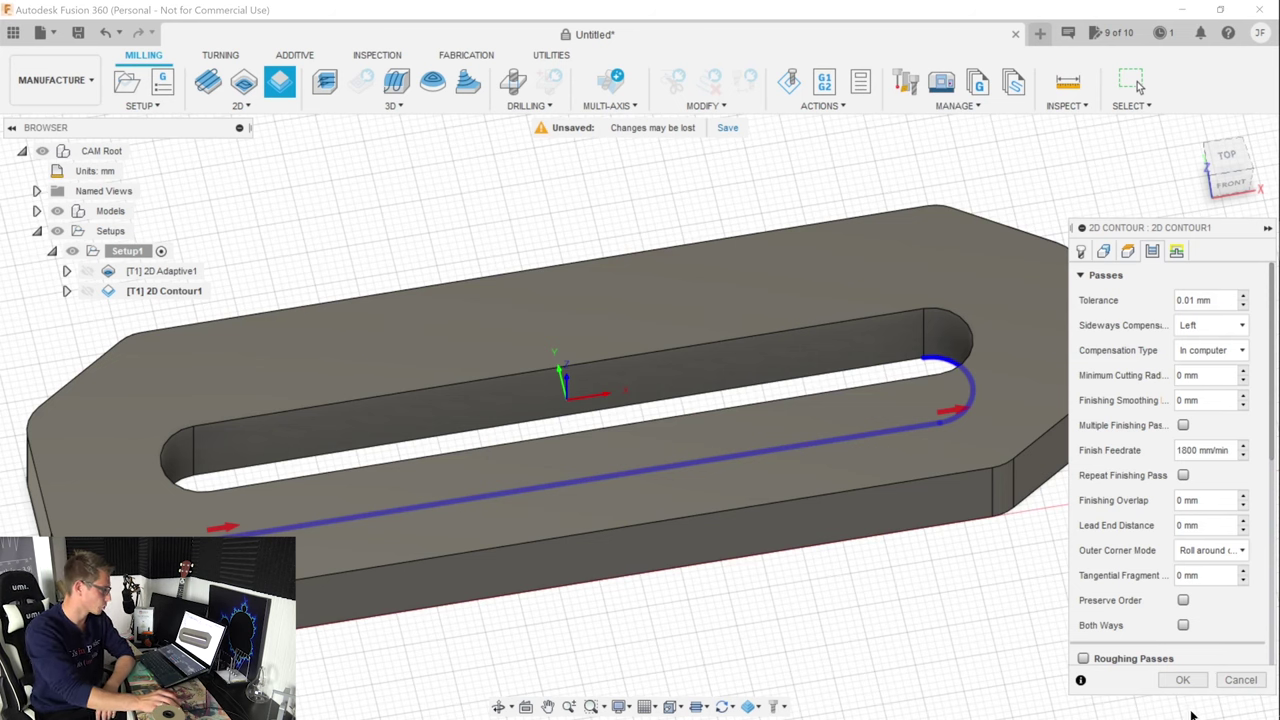
pyautogui.click(1182, 680)
# Duplicate the 2D Contour operation and reassign the copy to the slot's opposite lower long edge and other end arc
pyautogui.rightClick(133, 290)
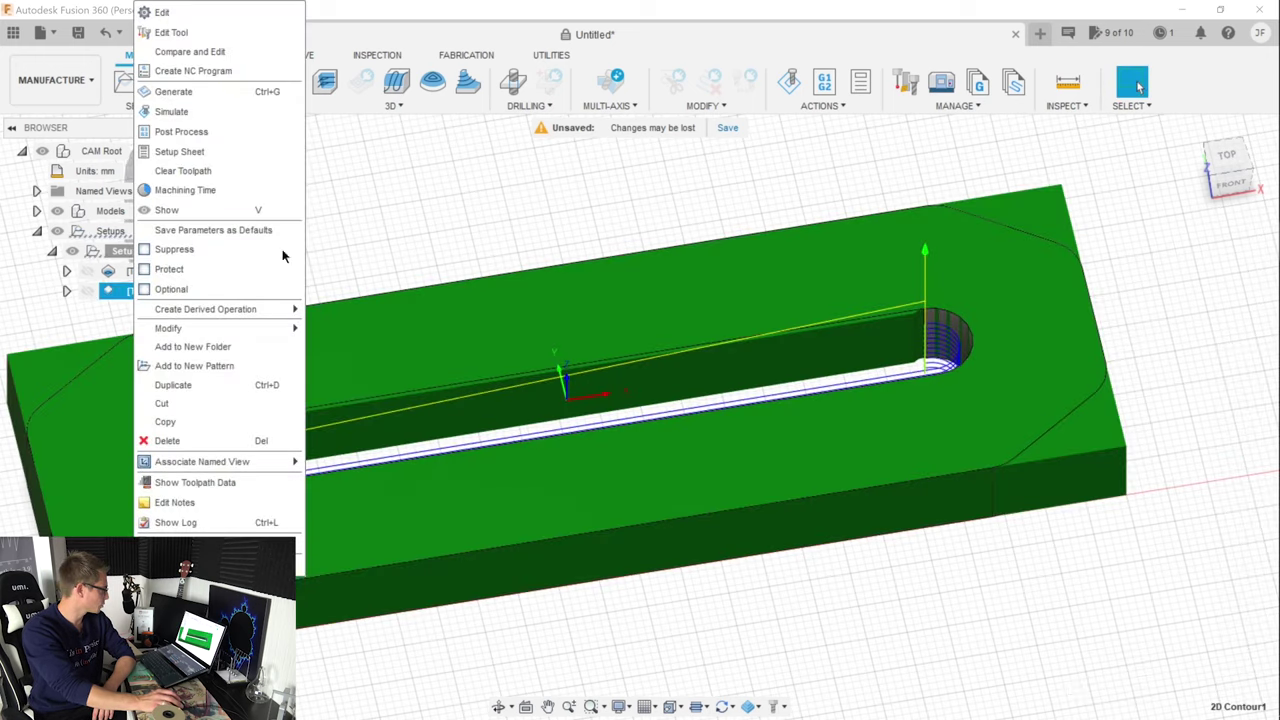
pyautogui.click(193, 382)
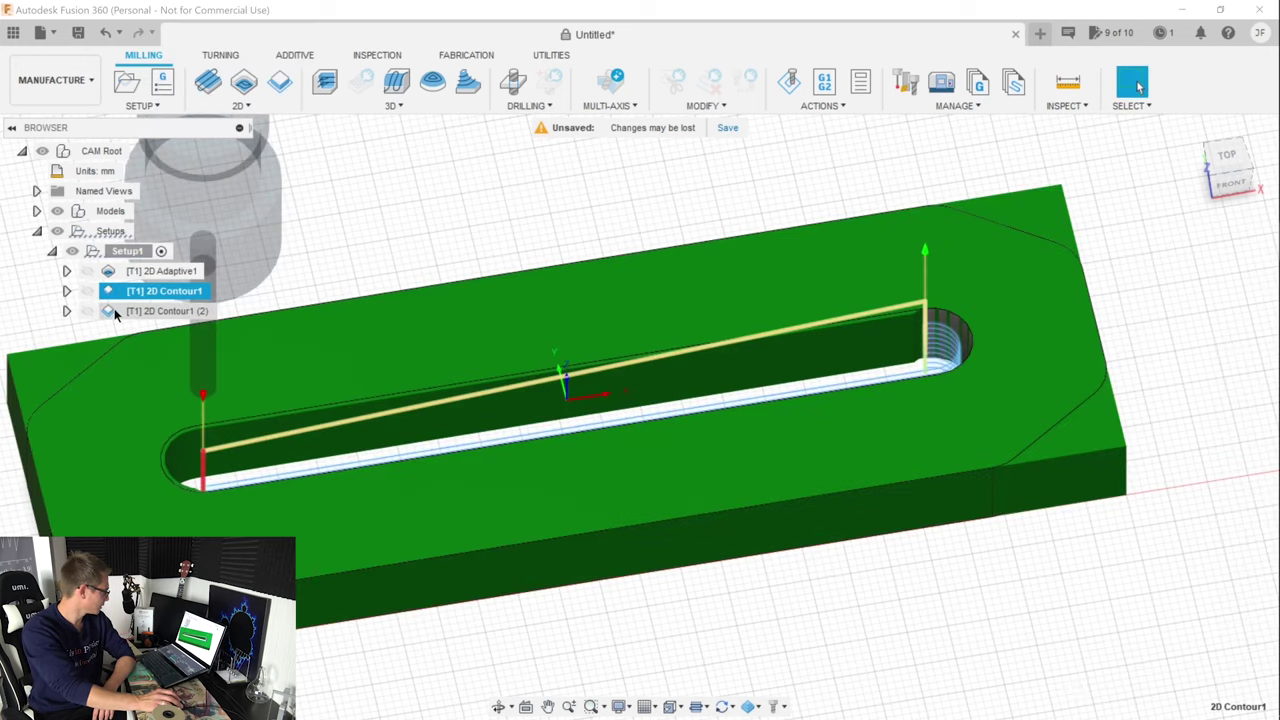
pyautogui.doubleClick(114, 311)
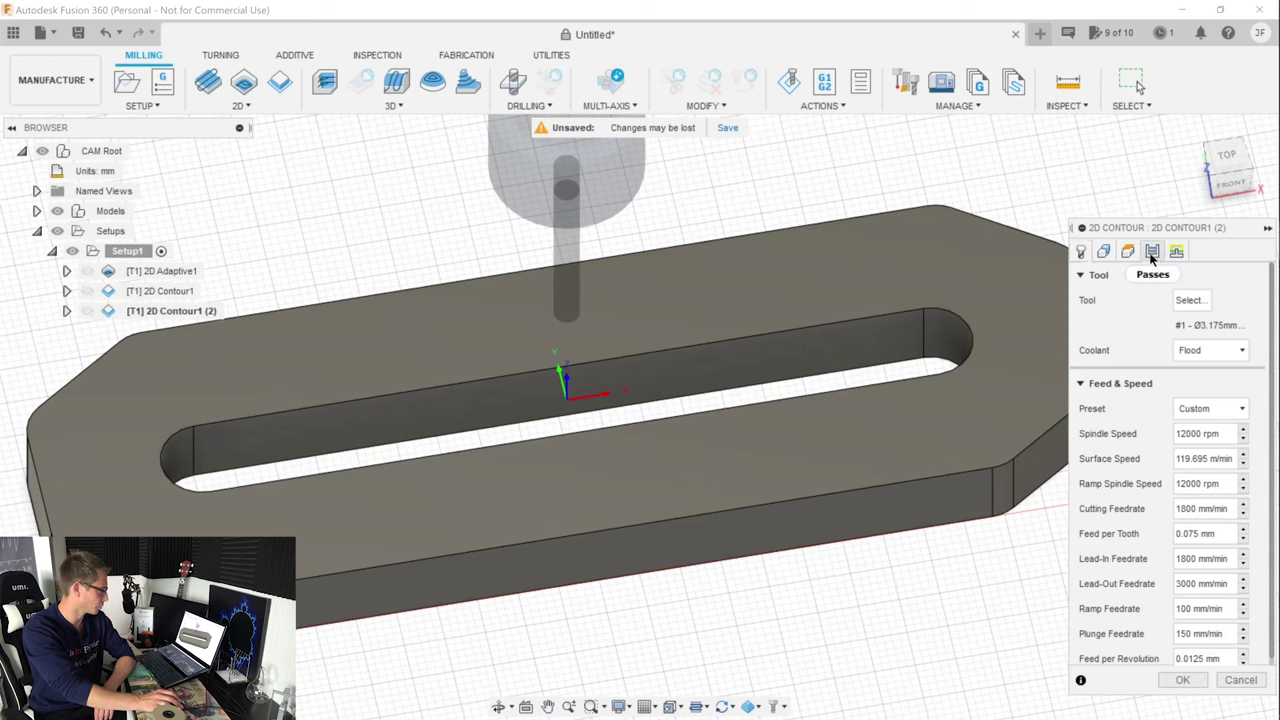
pyautogui.click(1152, 251)
pyautogui.click(1104, 251)
pyautogui.click(1128, 251)
pyautogui.click(1104, 251)
pyautogui.click(1238, 325)
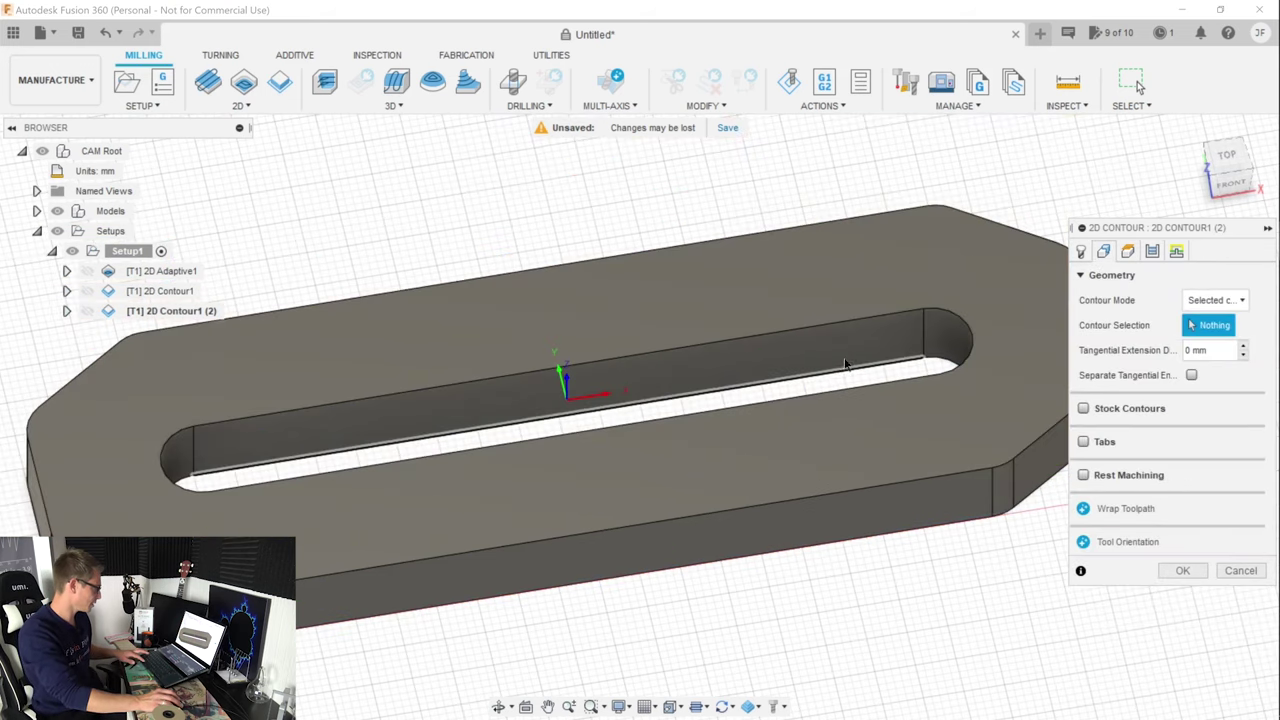
pyautogui.click(848, 368)
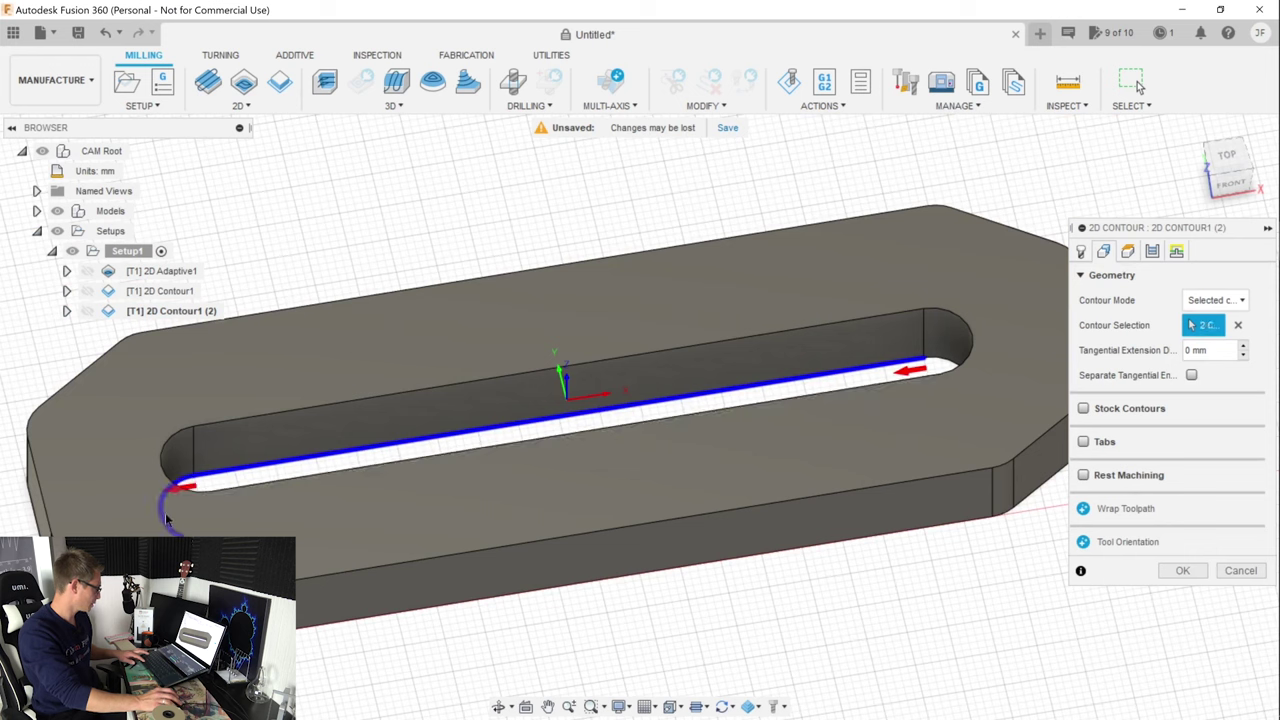
# Keep the copied contour's sideways compensation on Left and generate its toolpath along the slot's other side
pyautogui.click(1153, 251)
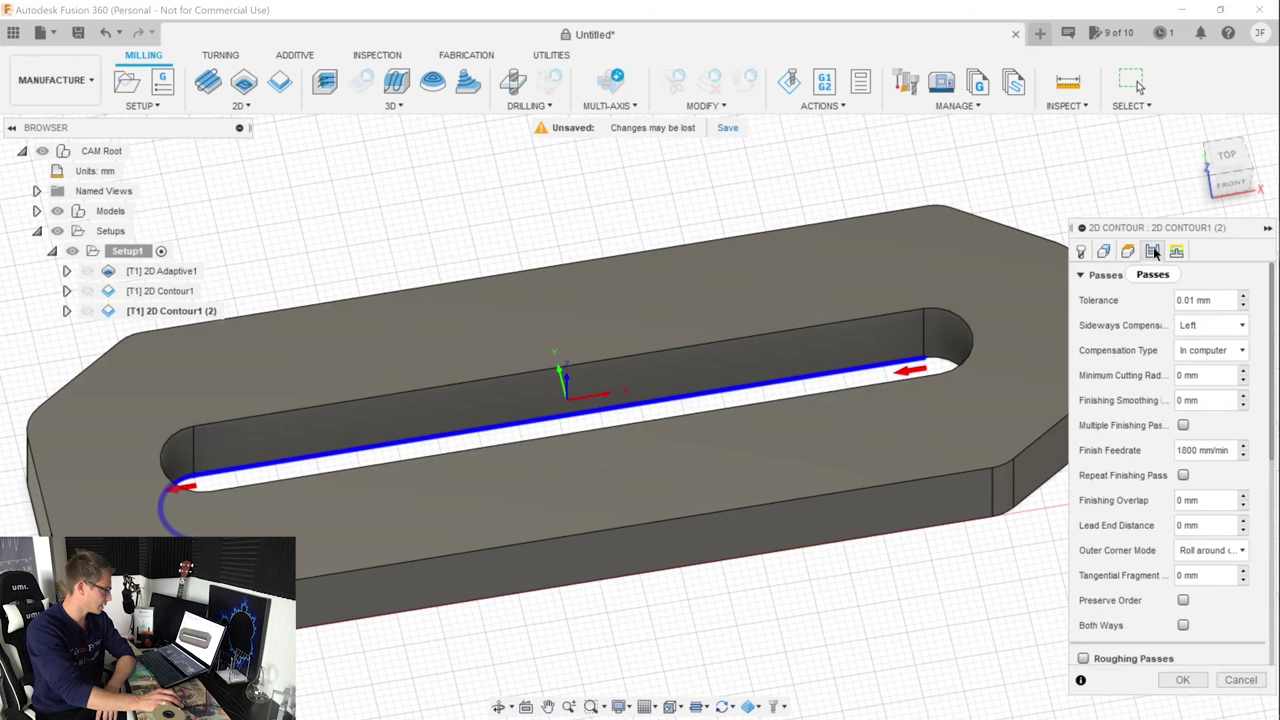
pyautogui.click(1212, 325)
pyautogui.click(1195, 363)
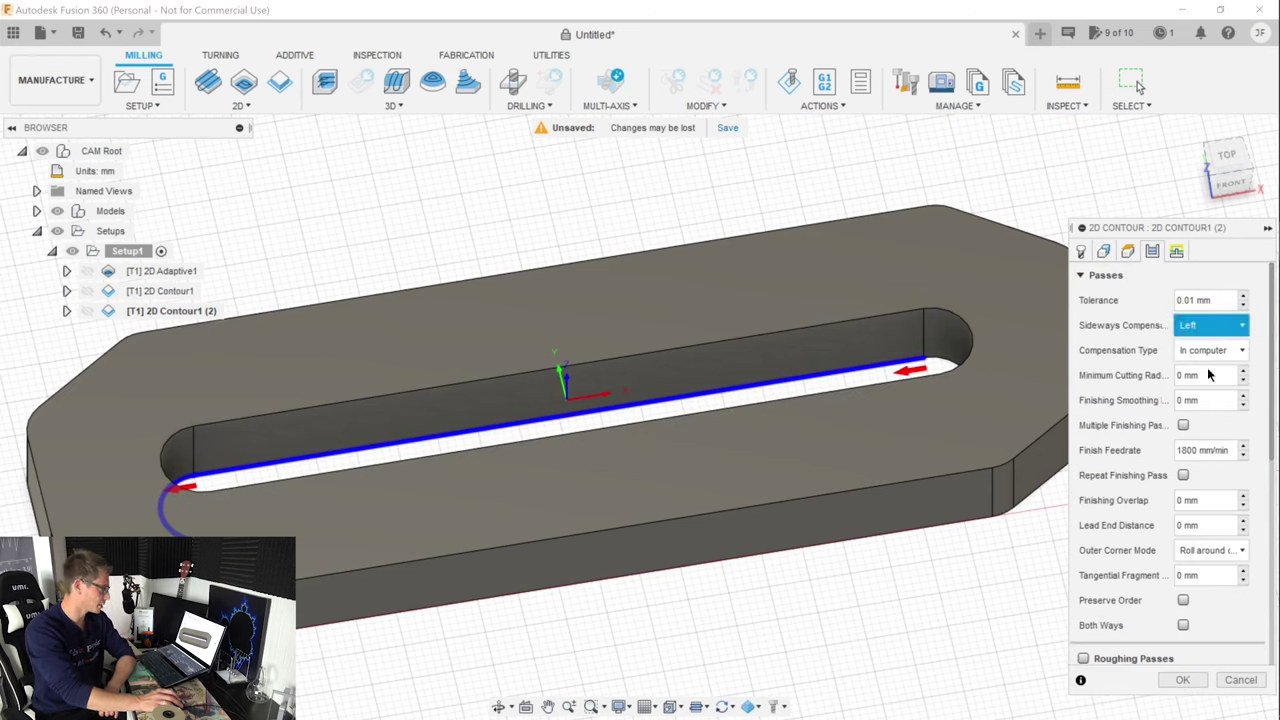
pyautogui.click(1183, 679)
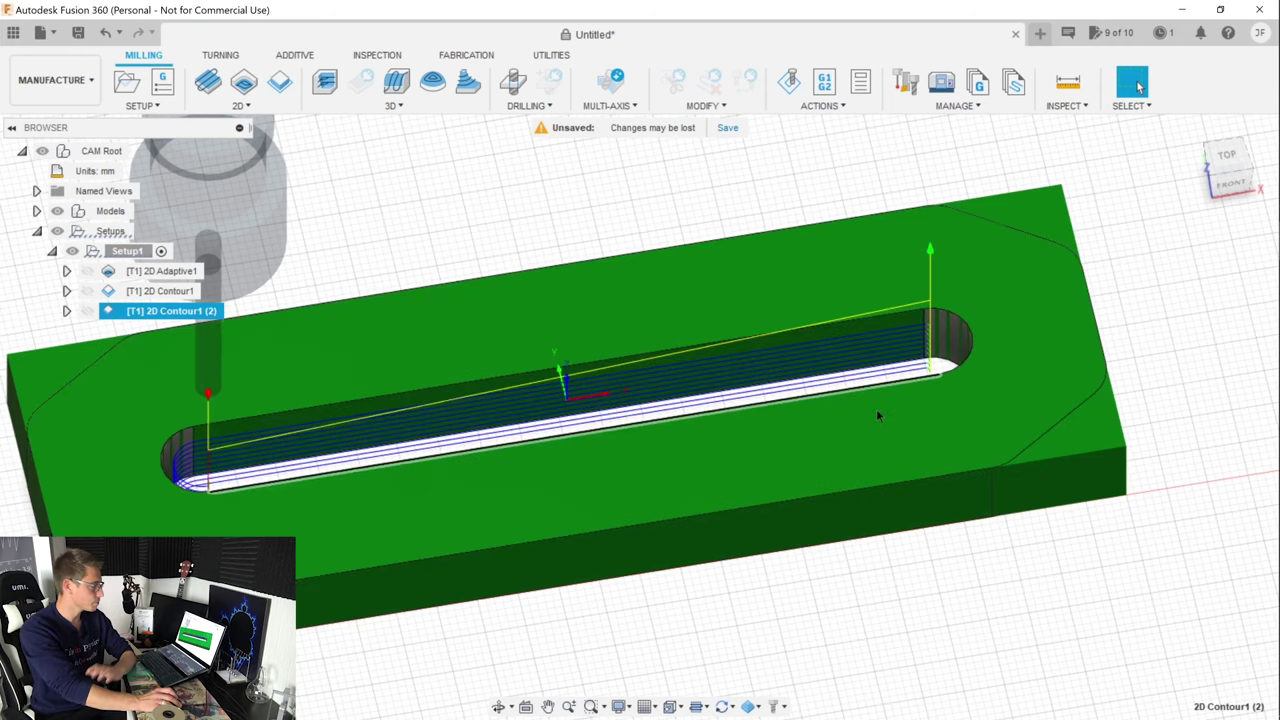
pyautogui.scroll(-5, 850, 415)
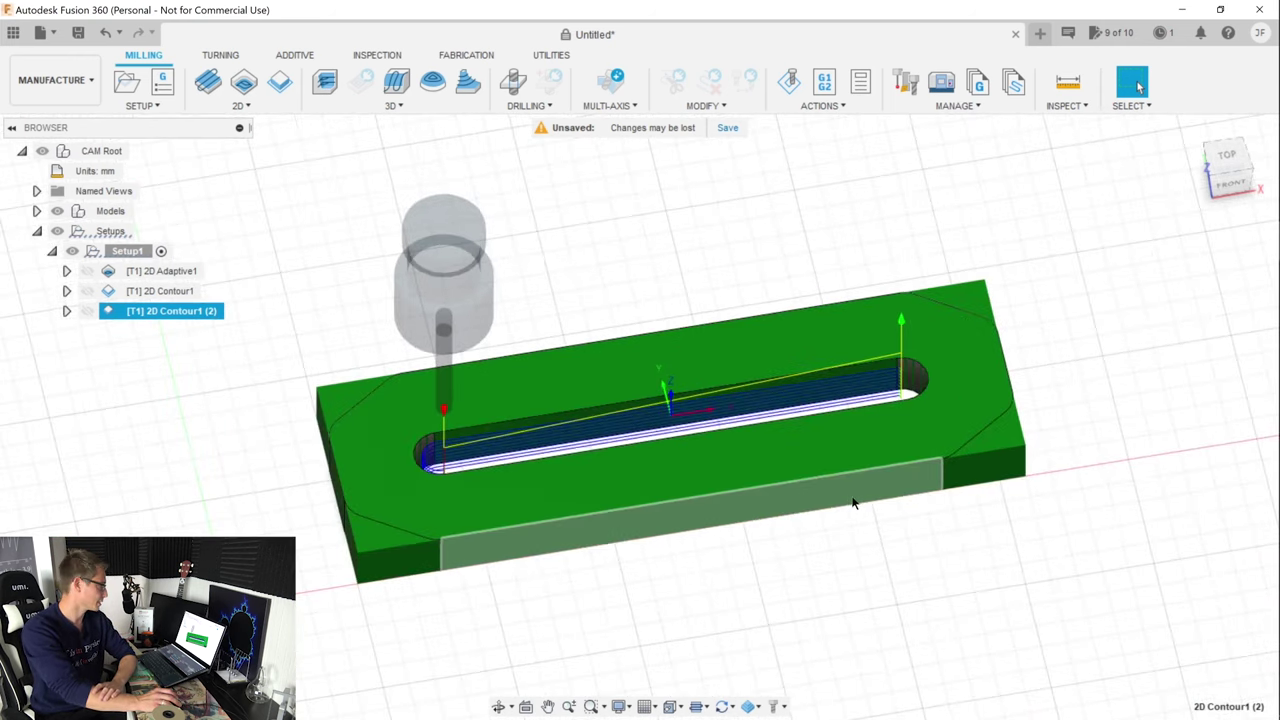
pyautogui.click(982, 656)
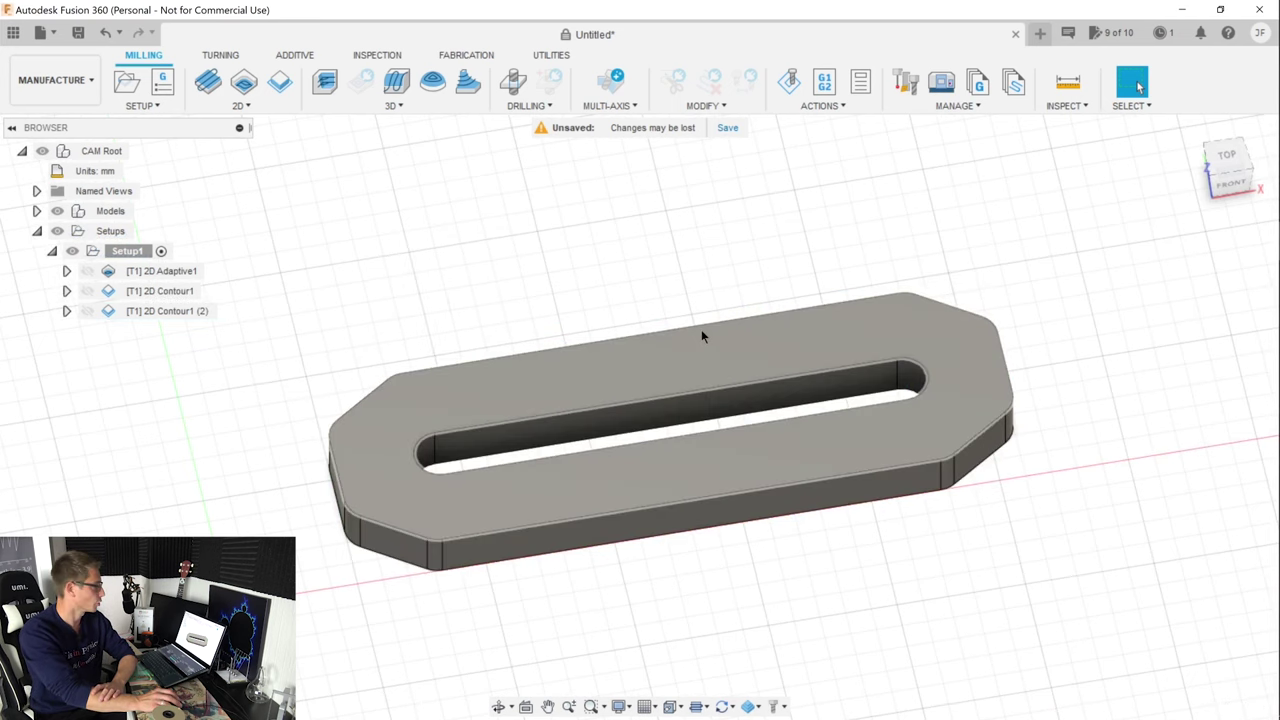
# Duplicate the first 2D Contour operation and clear the contour selection in the new copy
pyautogui.click(140, 292)
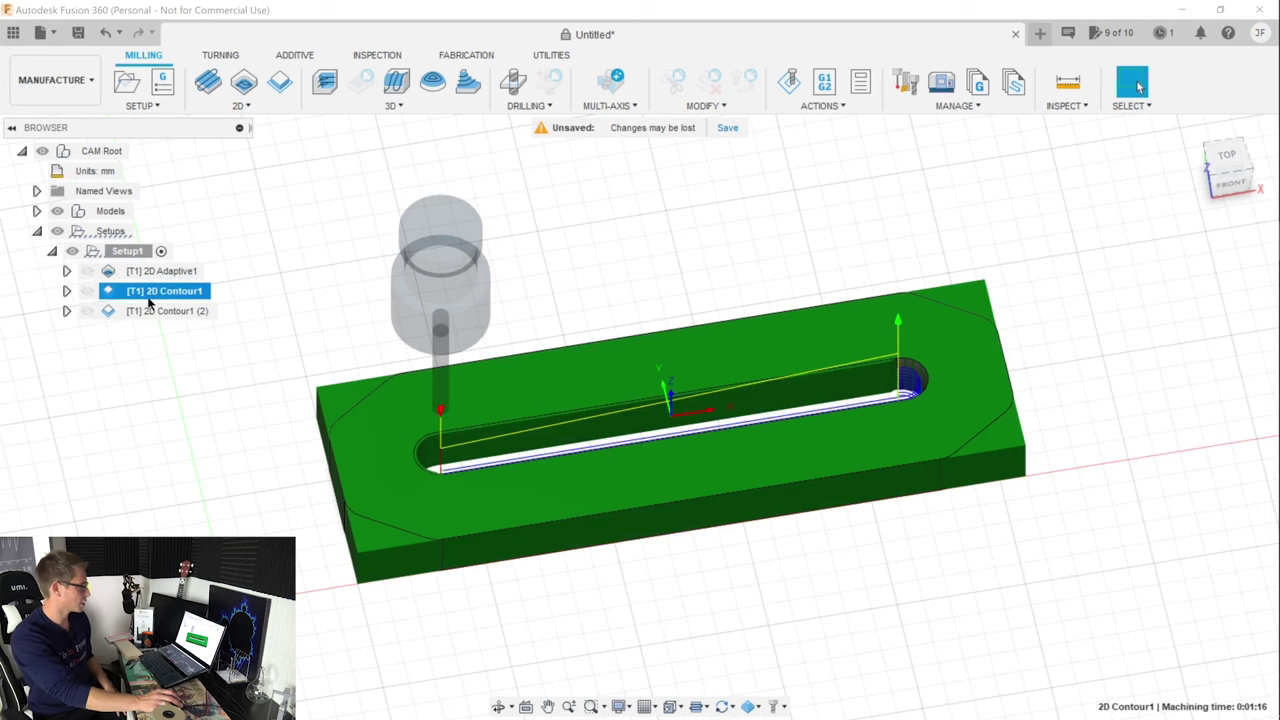
pyautogui.rightClick(123, 296)
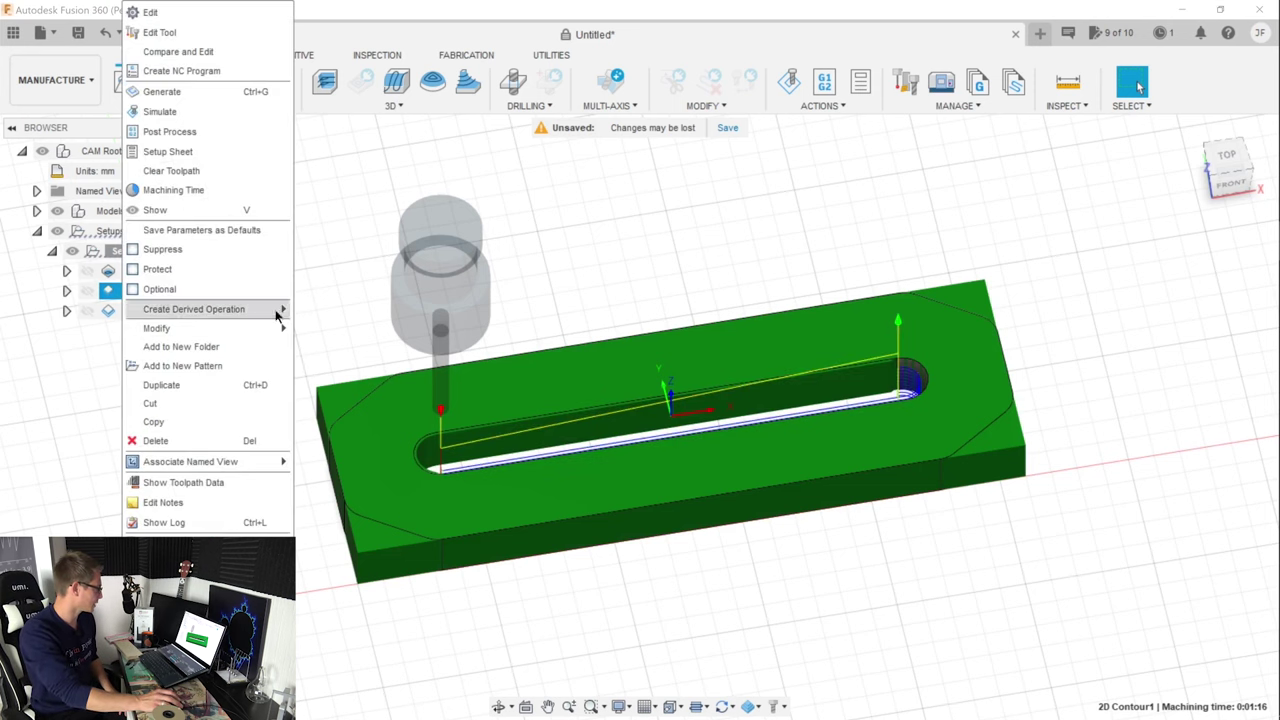
pyautogui.click(161, 384)
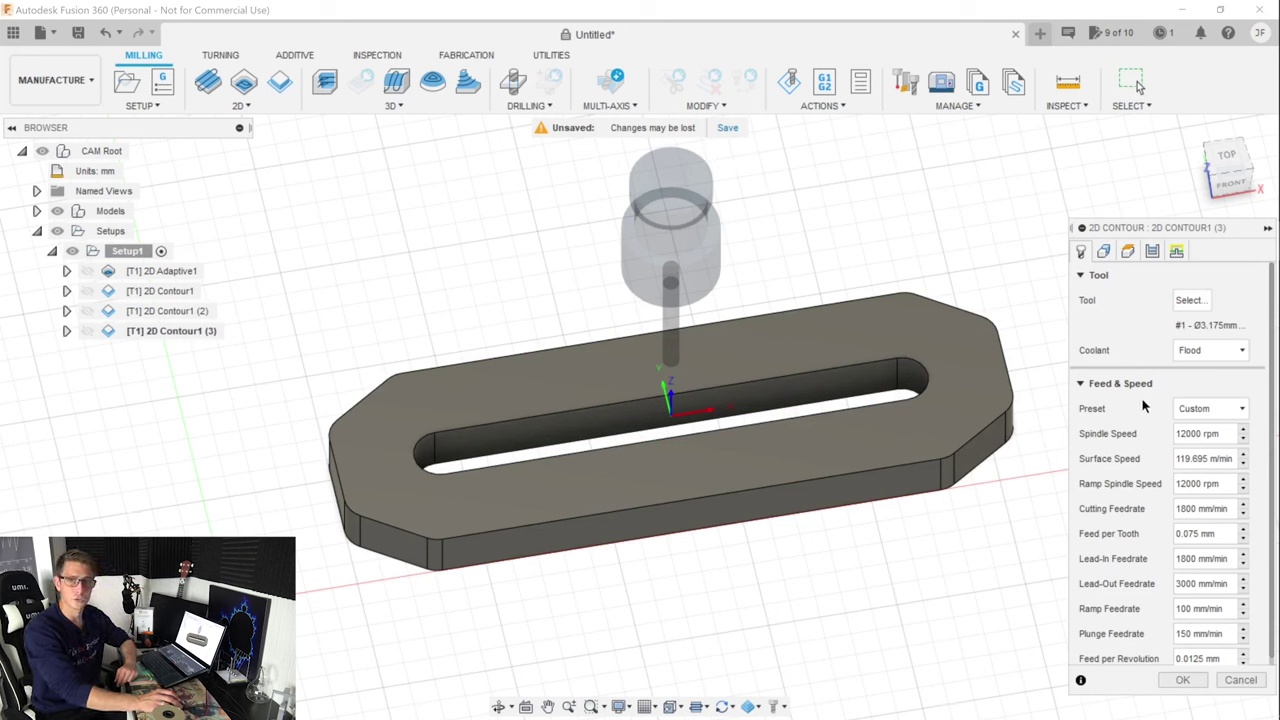
pyautogui.click(1107, 253)
pyautogui.click(1238, 325)
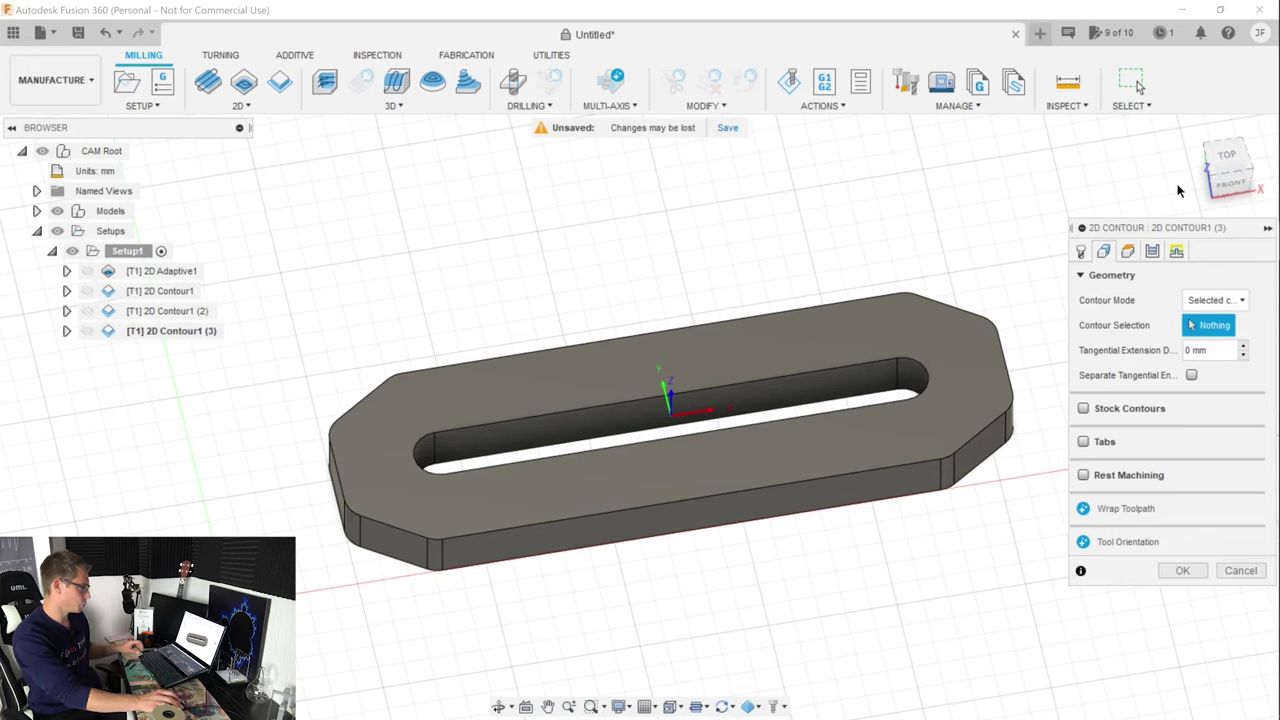
# Select the plate's outer lower edges from one end edge, along the front long side and around to the far end's corner
pyautogui.moveTo(1205, 160); pyautogui.dragTo(1037, 577)
pyautogui.scroll(5, 1037, 580)
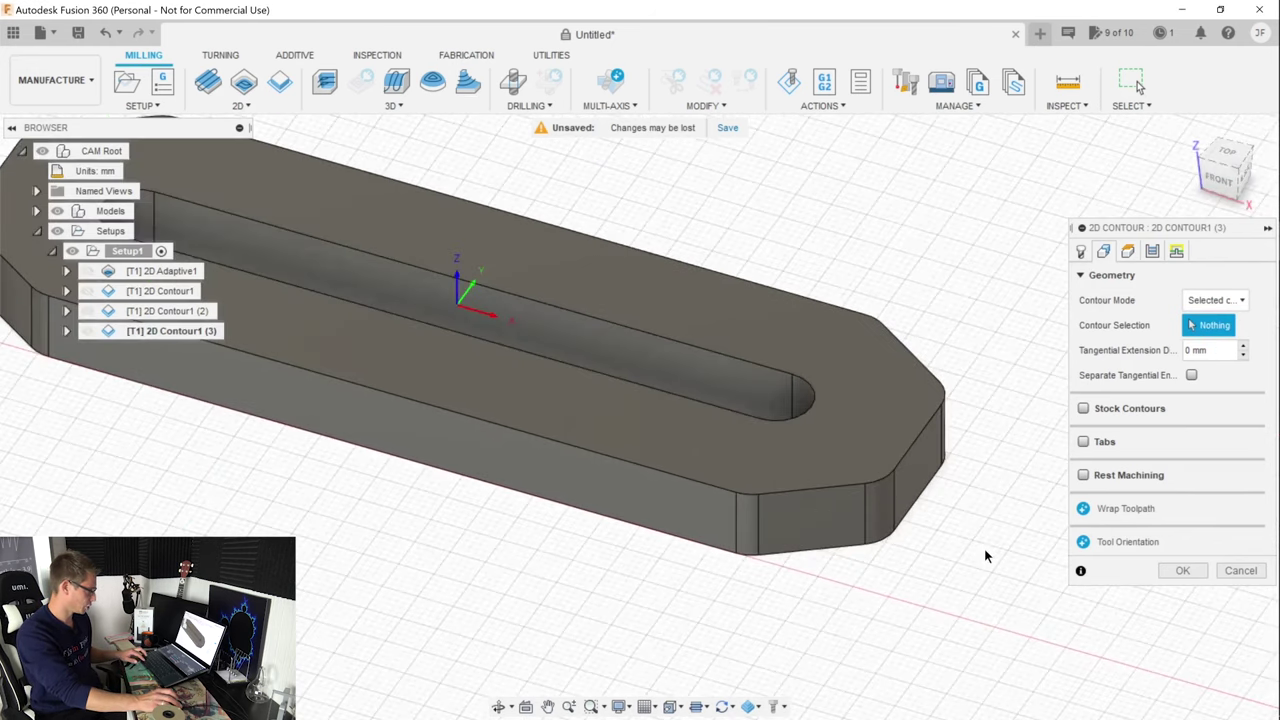
pyautogui.click(914, 510)
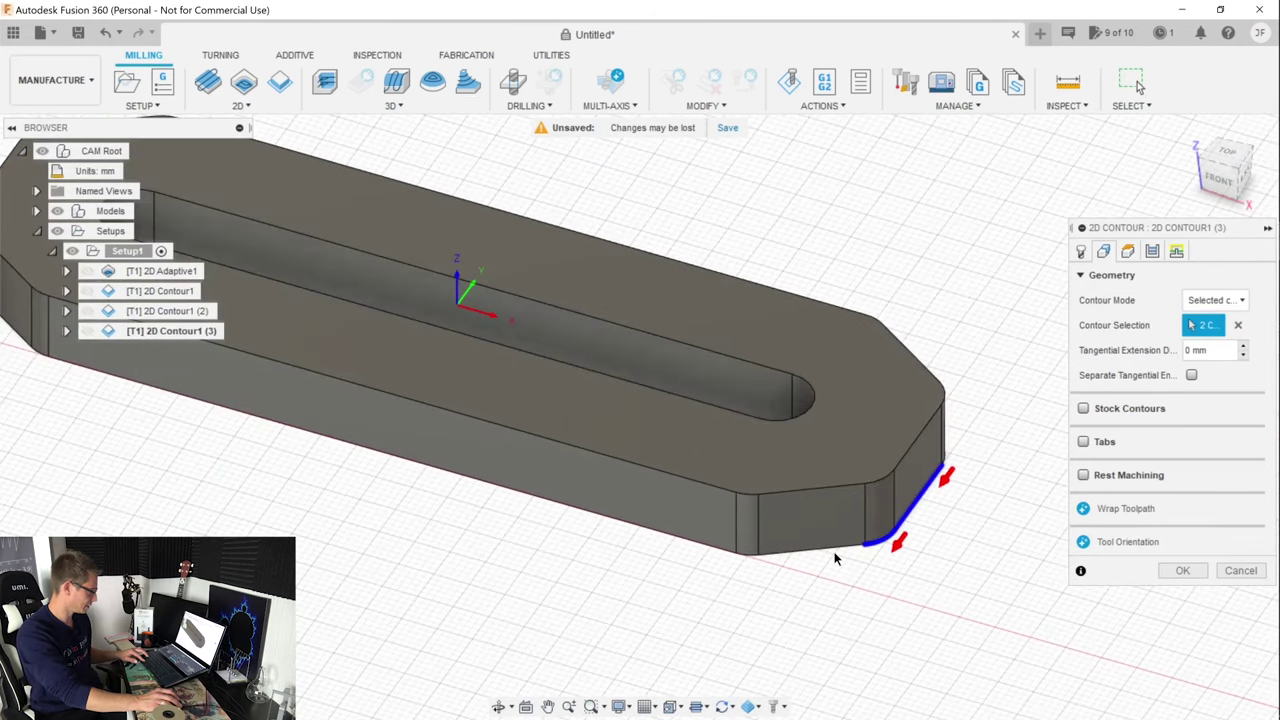
pyautogui.click(782, 554)
pyautogui.click(620, 517)
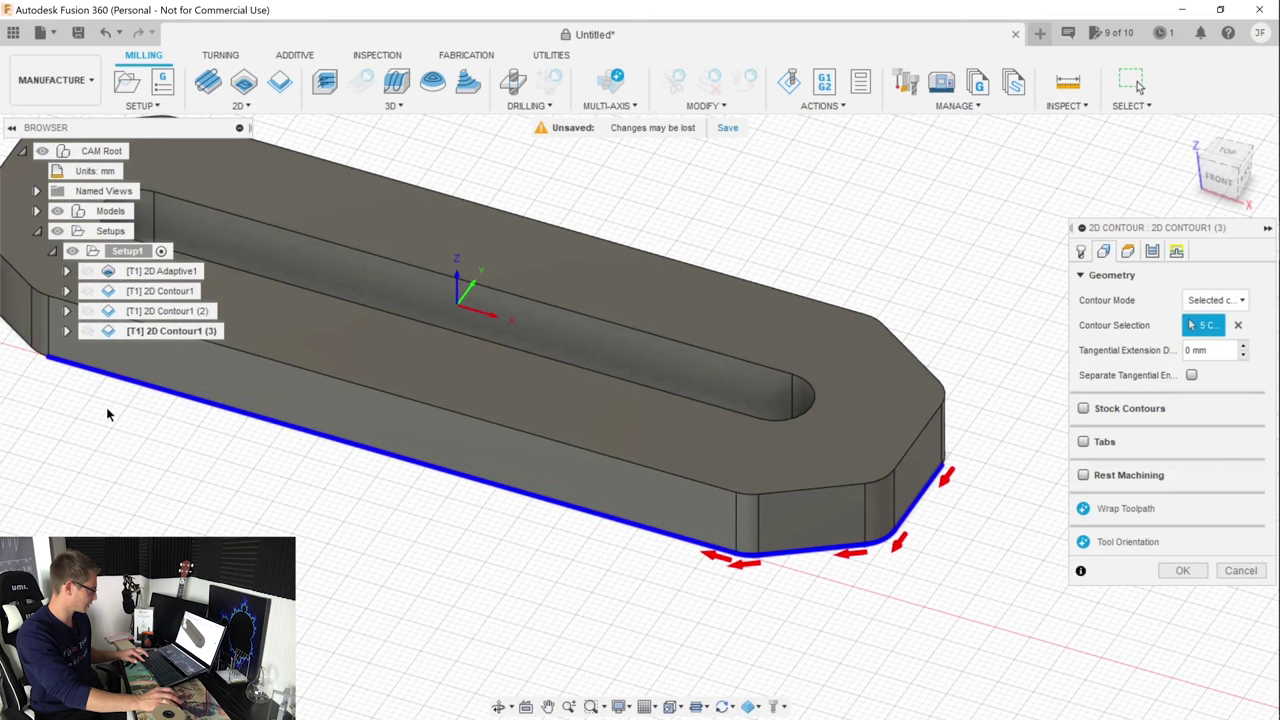
pyautogui.click(35, 352)
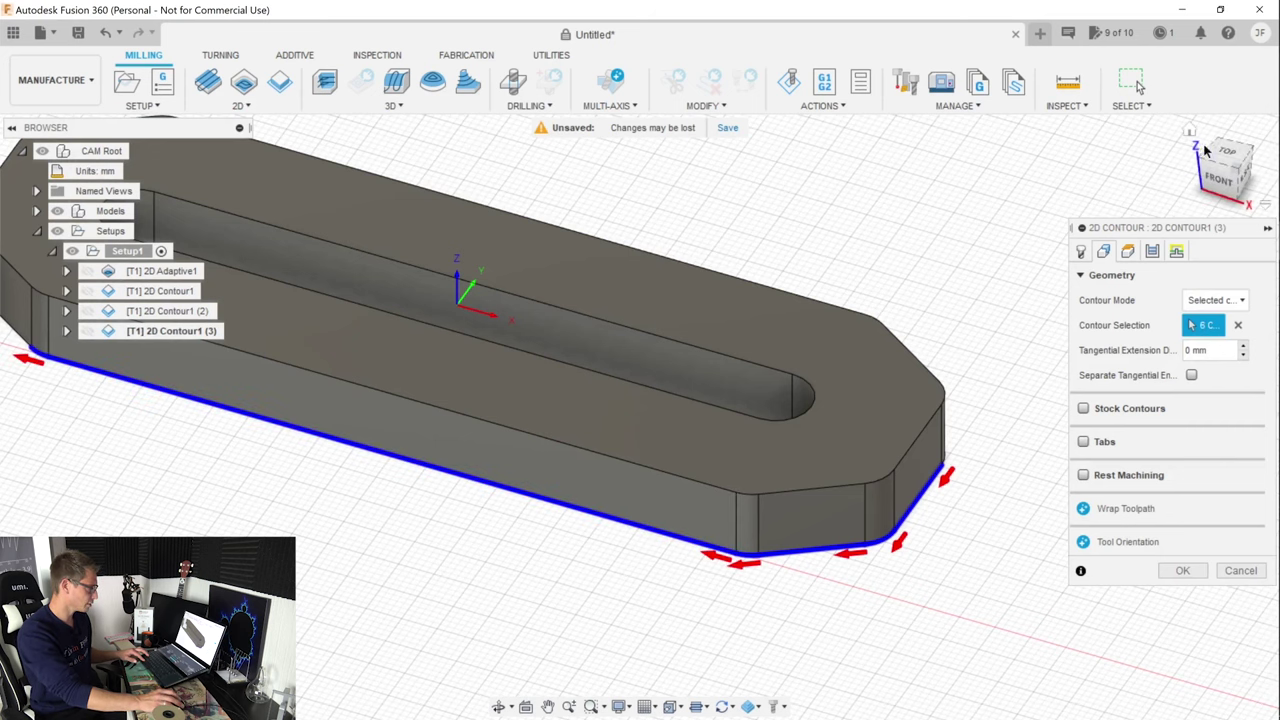
pyautogui.keyDown('shift'); pyautogui.moveTo(300, 450); pyautogui.dragTo(895, 336, button='middle'); pyautogui.keyUp('shift')
pyautogui.click(651, 524)
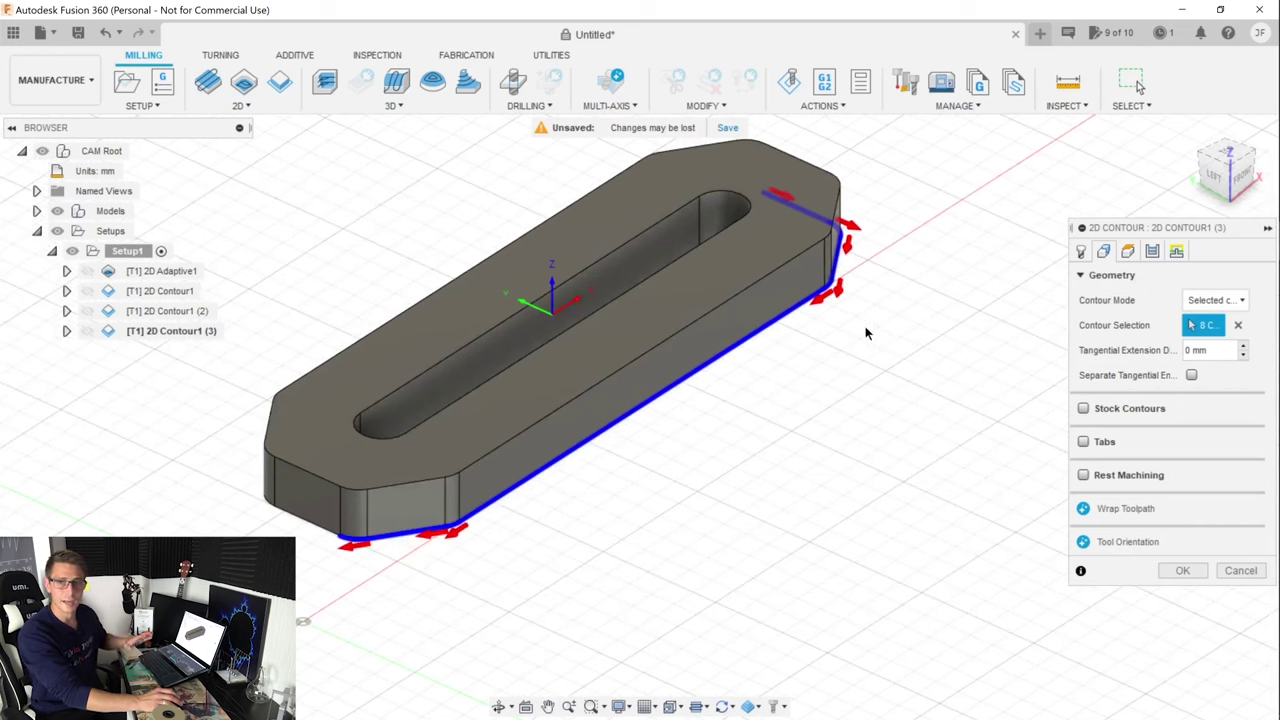
# Set the outer contour's maximum roughing stepdown to 0.75 mm and generate its toolpath
pyautogui.click(1128, 251)
pyautogui.click(1154, 250)
pyautogui.scroll(-5, 1110, 355)
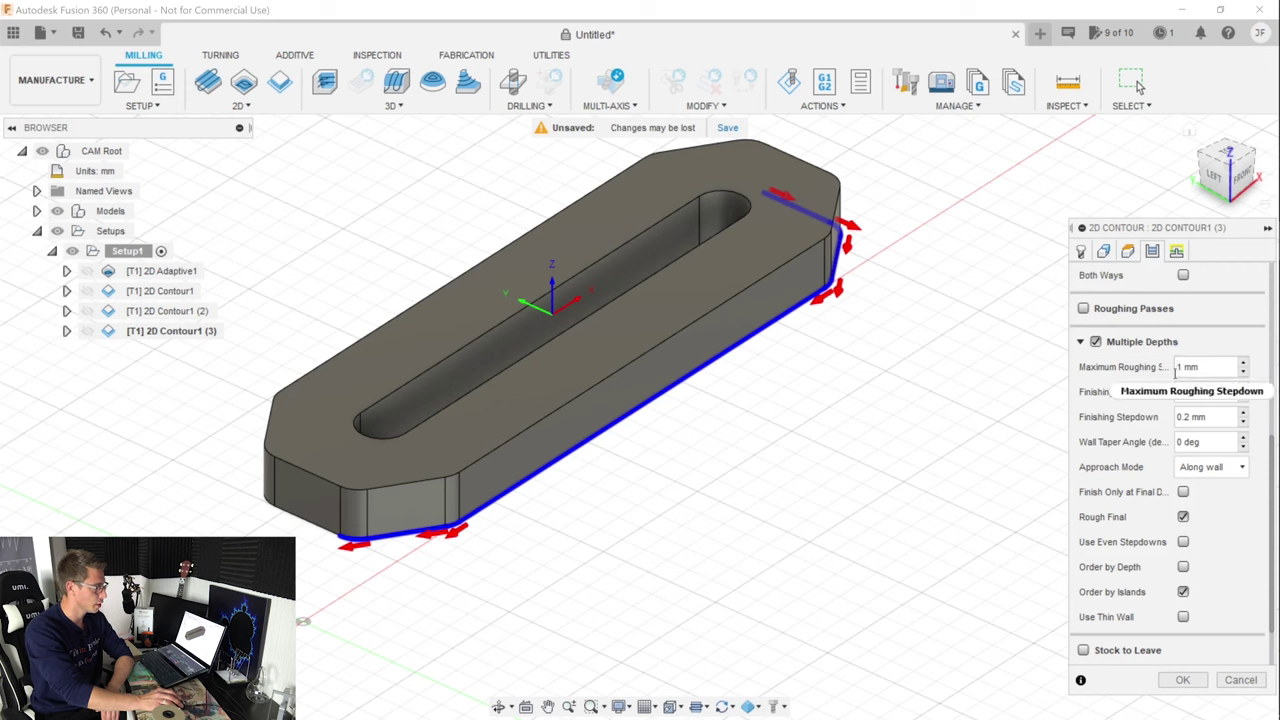
pyautogui.doubleClick(1178, 367)
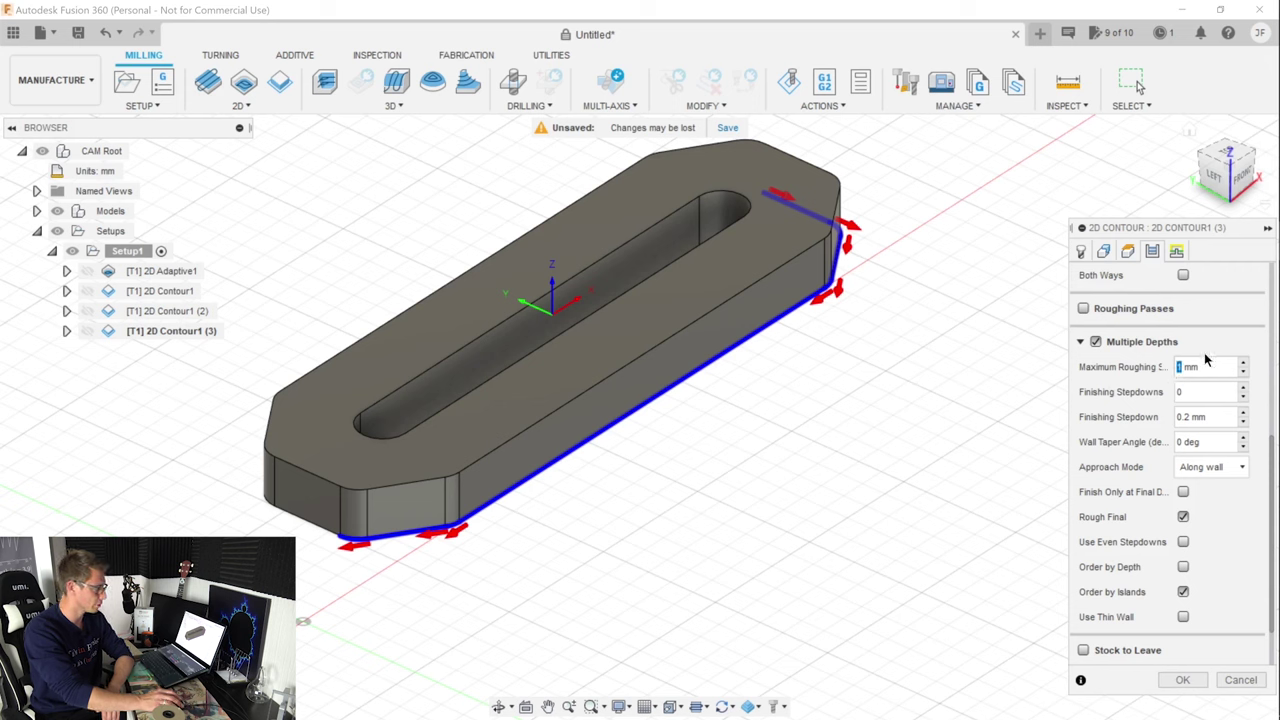
pyautogui.write('0.75')
pyautogui.click(1181, 678)
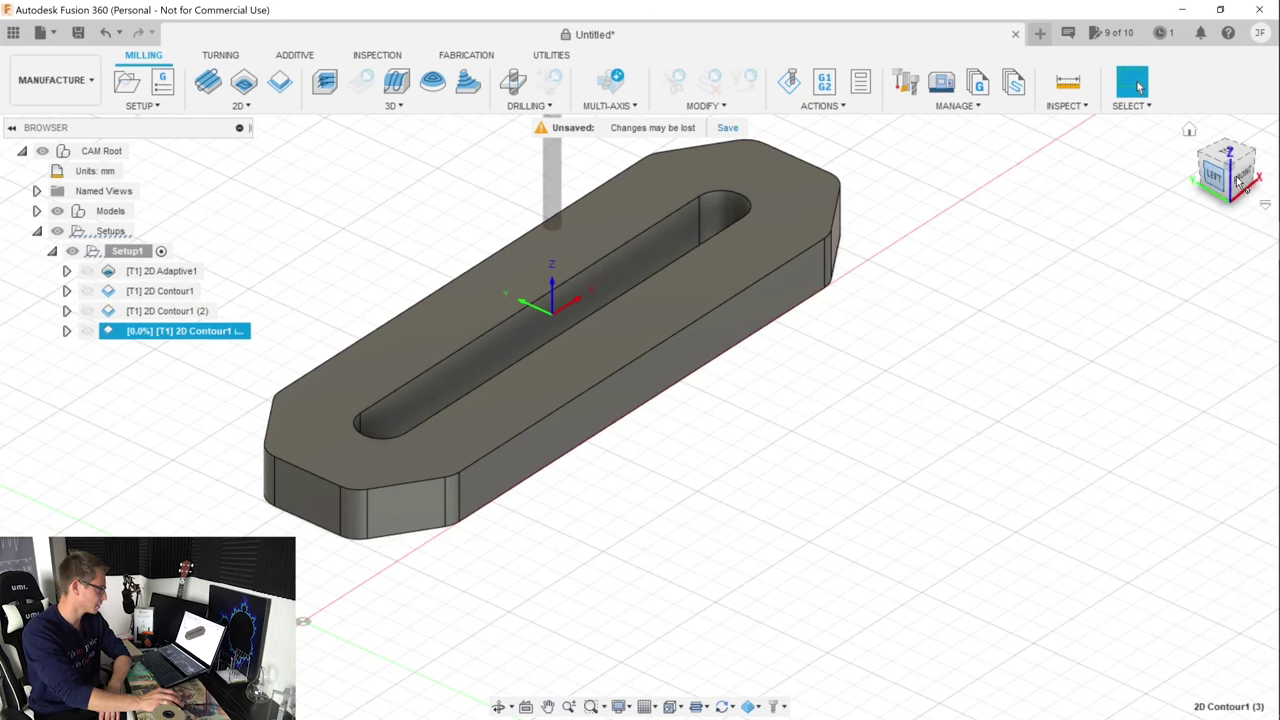
# Duplicate the outer-profile 2D Contour operation and clear the contour selection in the new copy
pyautogui.rightClick(119, 333)
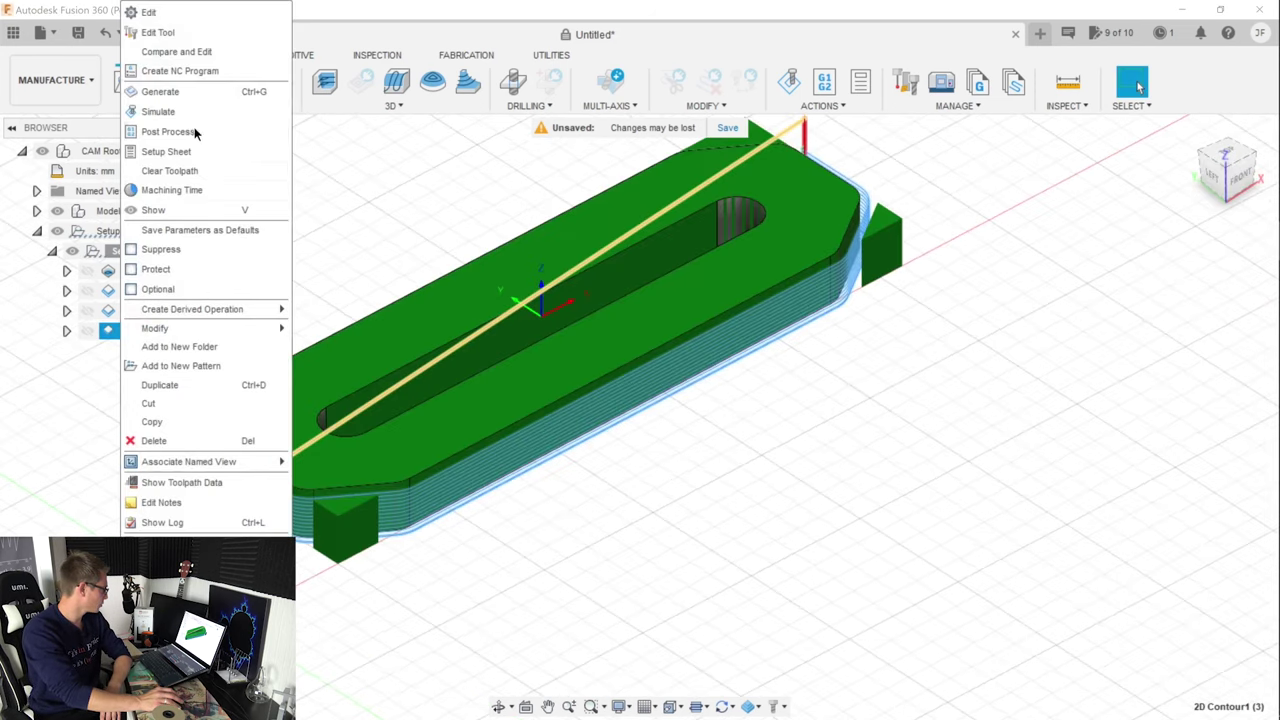
pyautogui.click(176, 382)
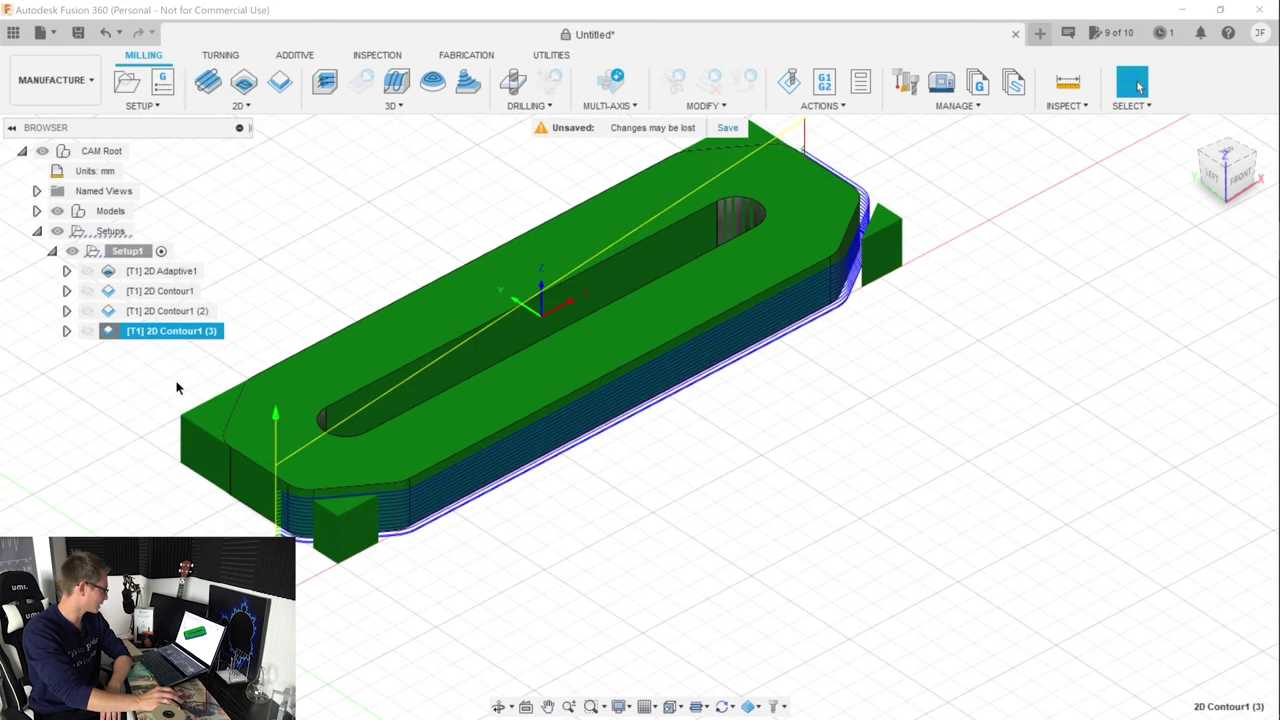
pyautogui.doubleClick(118, 352)
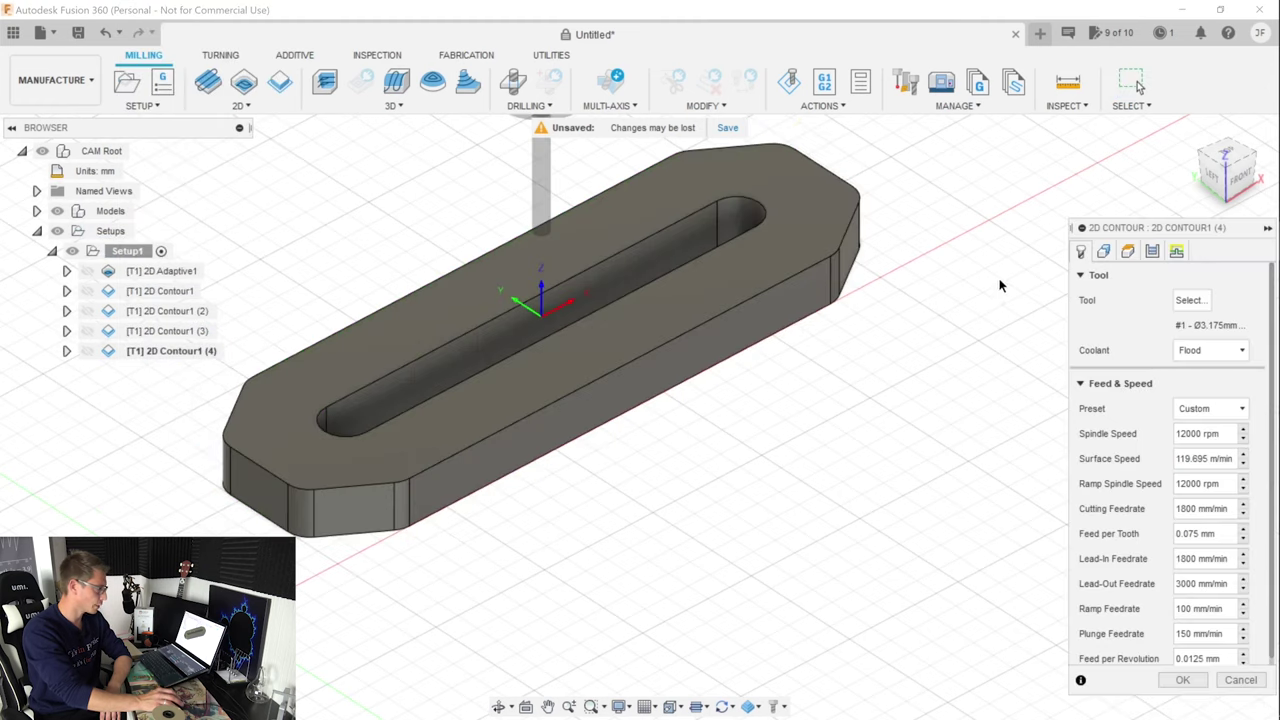
pyautogui.click(1225, 157)
pyautogui.click(1104, 251)
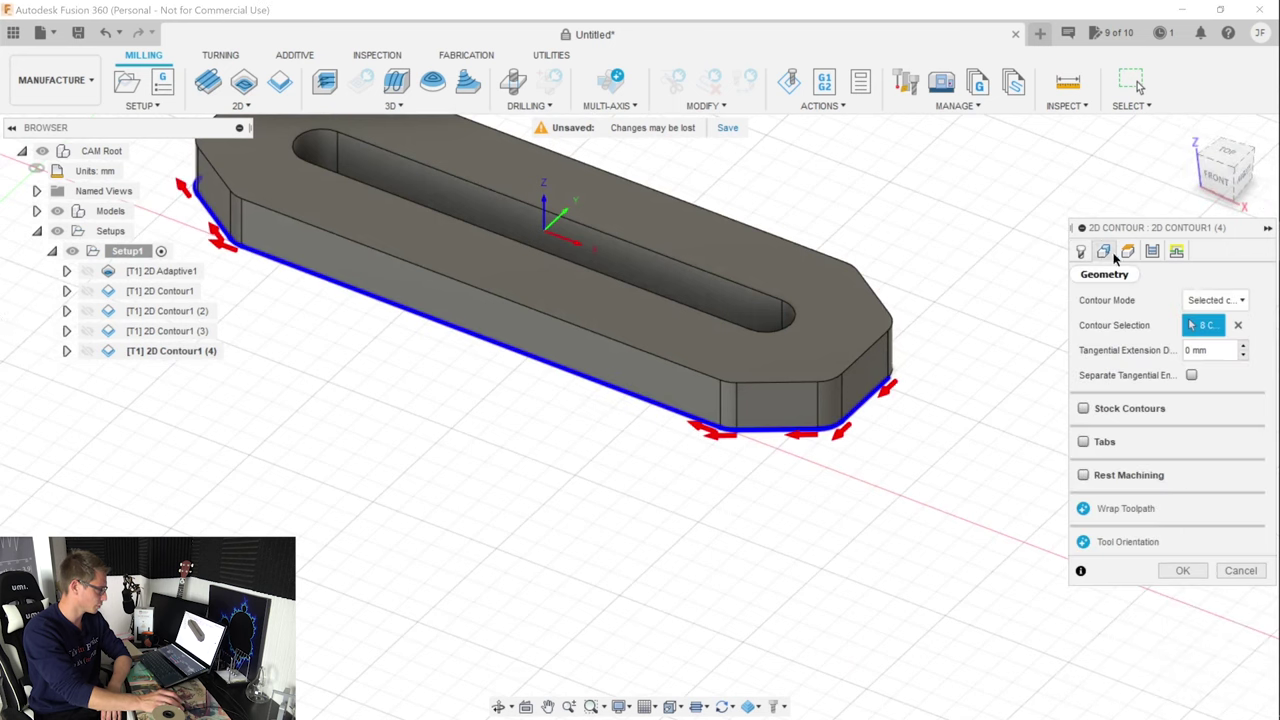
pyautogui.click(1237, 325)
# Select the plate's outer lower edges from one end's corner, along the rear long side and around to the other end
pyautogui.keyDown('shift'); pyautogui.moveTo(640, 414); pyautogui.dragTo(1156, 243, button='middle'); pyautogui.keyUp('shift')
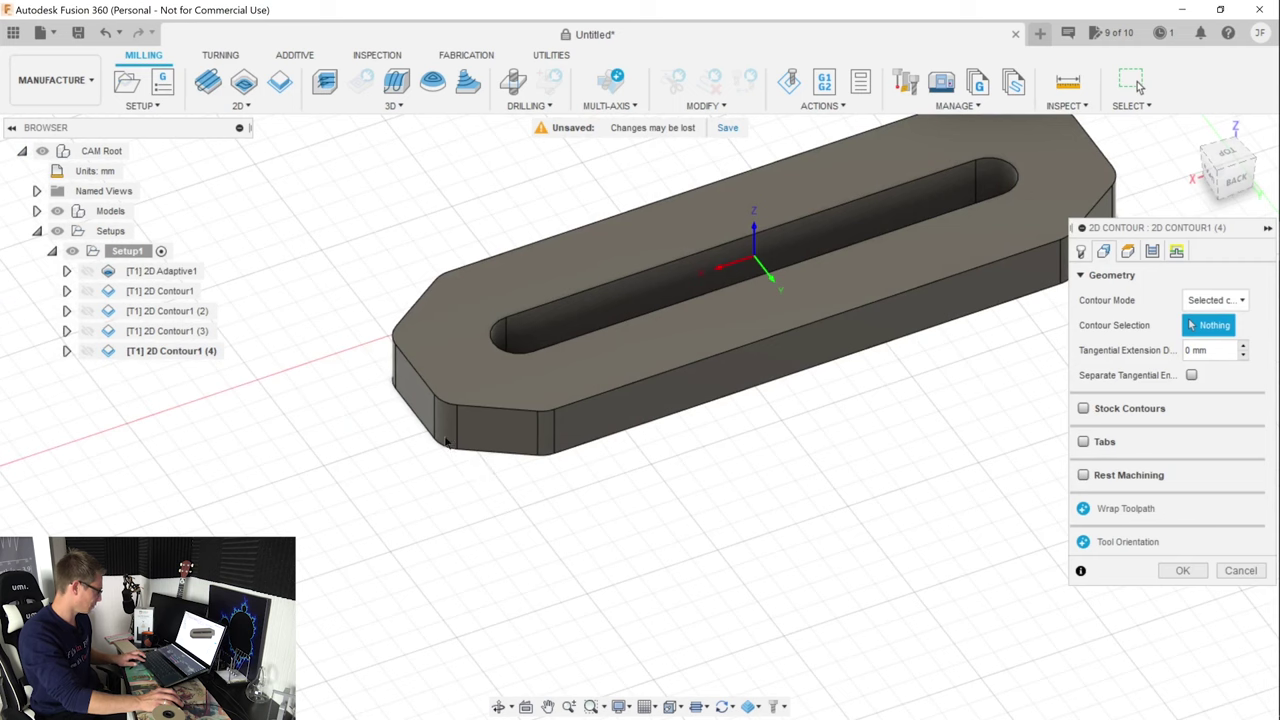
pyautogui.click(447, 443)
pyautogui.click(495, 455)
pyautogui.click(545, 452)
pyautogui.keyDown('shift'); pyautogui.moveTo(550, 452); pyautogui.dragTo(760, 490, button='middle'); pyautogui.keyUp('shift')
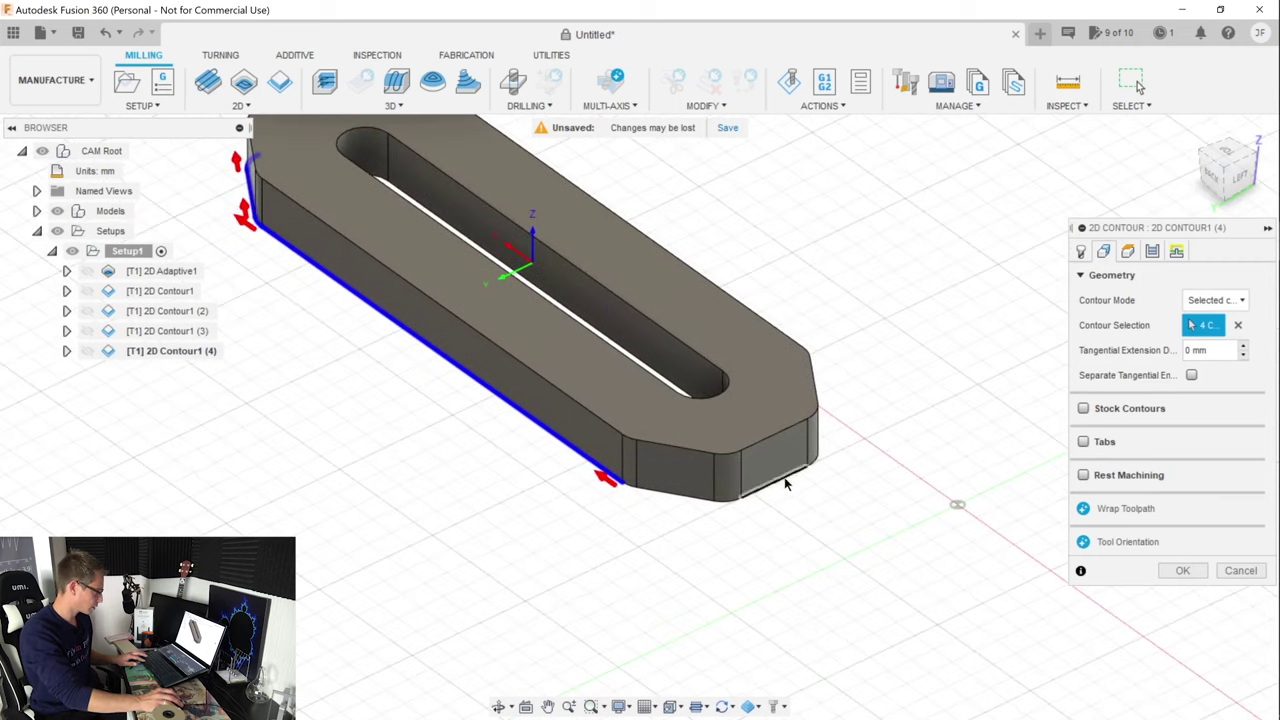
# Set the copied outer contour's sideways compensation to Right and generate its toolpath
pyautogui.click(1128, 251)
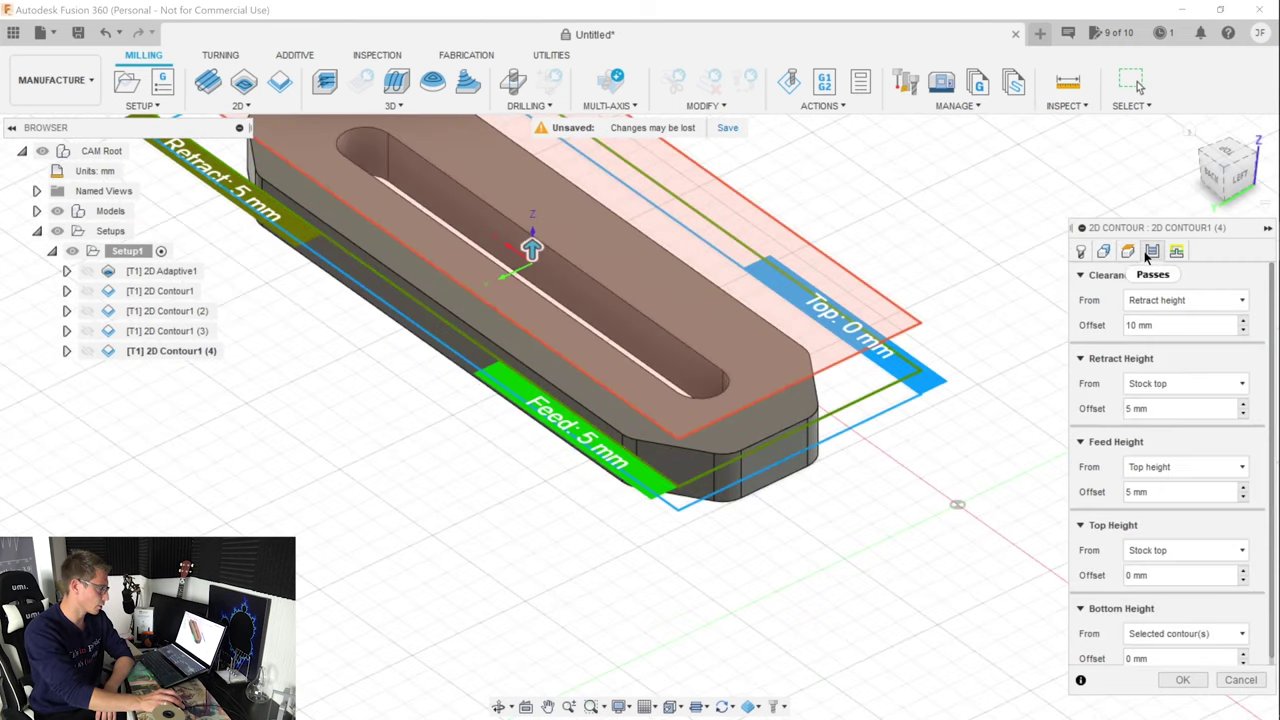
pyautogui.click(1151, 251)
pyautogui.click(1210, 325)
pyautogui.click(1198, 364)
pyautogui.click(1247, 151)
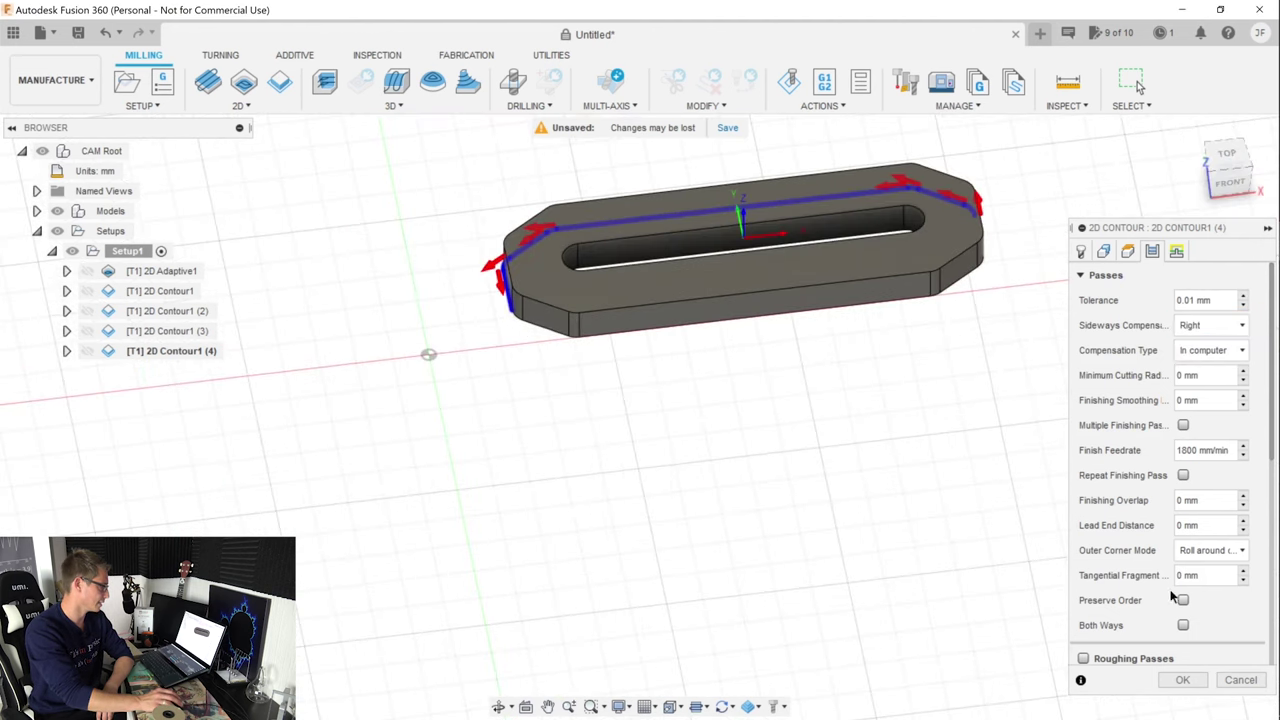
pyautogui.click(1182, 680)
# Start a sketch on the horizontal plane in the Design workspace and draw a 40 by 40 mm square beside the plate's end
pyautogui.moveTo(886, 434); pyautogui.dragTo(724, 466, button='middle')
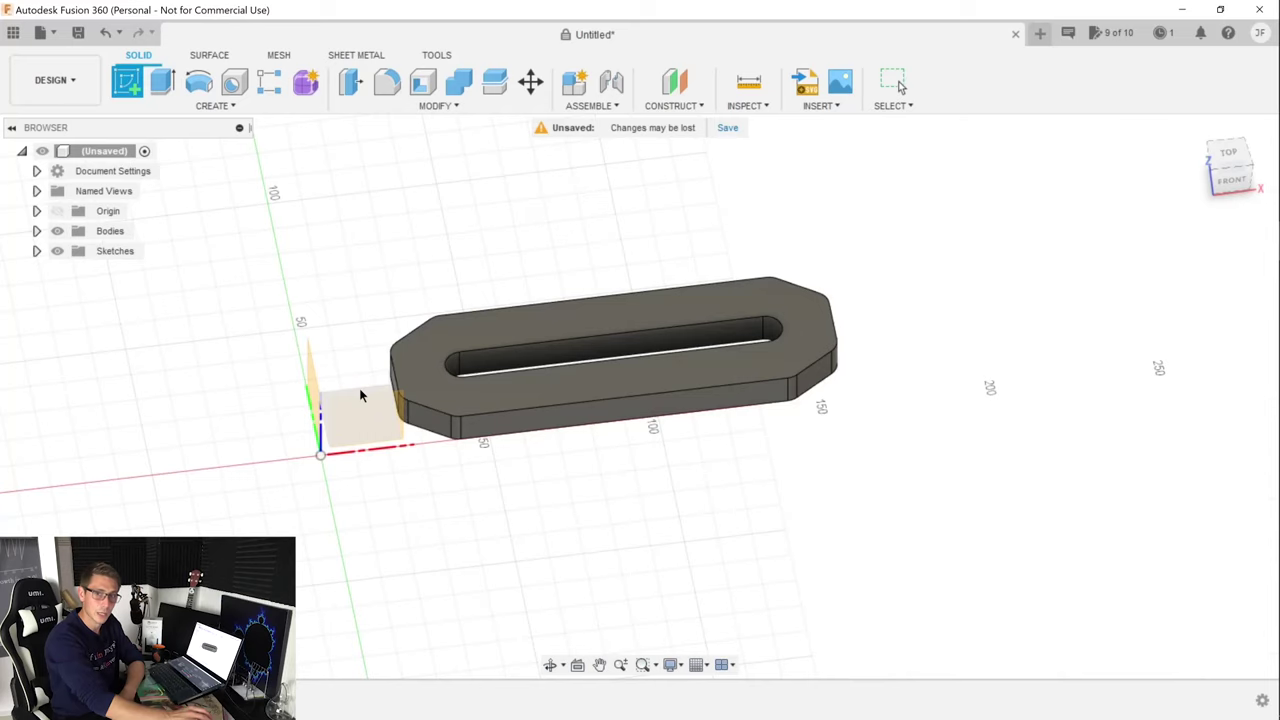
pyautogui.click(361, 395)
pyautogui.moveTo(743, 289); pyautogui.dragTo(125, 251, button='middle')
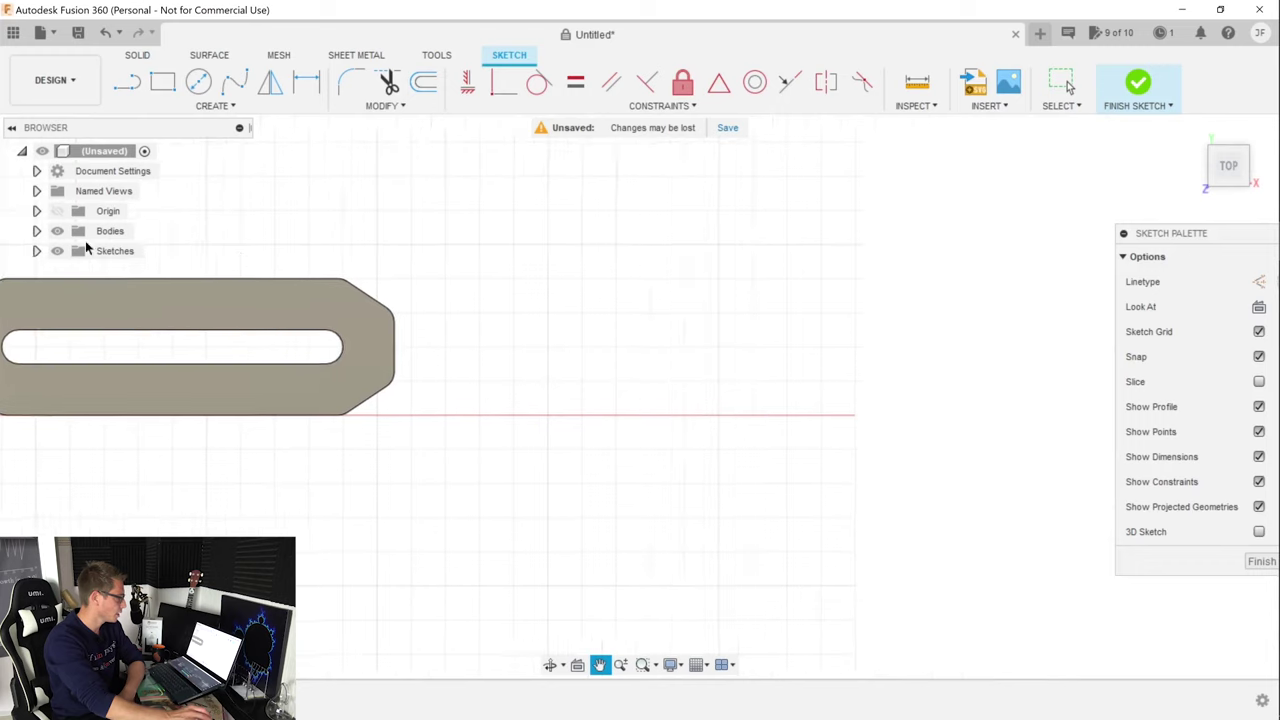
pyautogui.scroll(-3, 469, 260)
pyautogui.scroll(5, 663, 326)
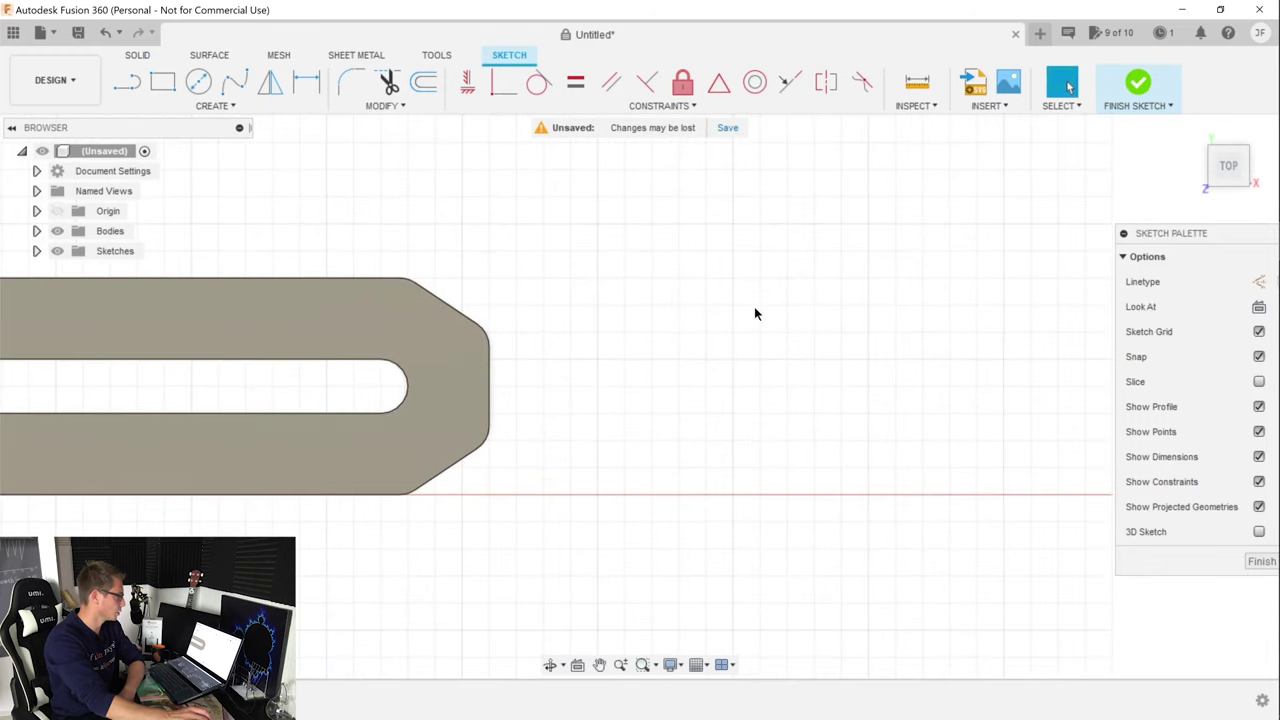
pyautogui.click(164, 86)
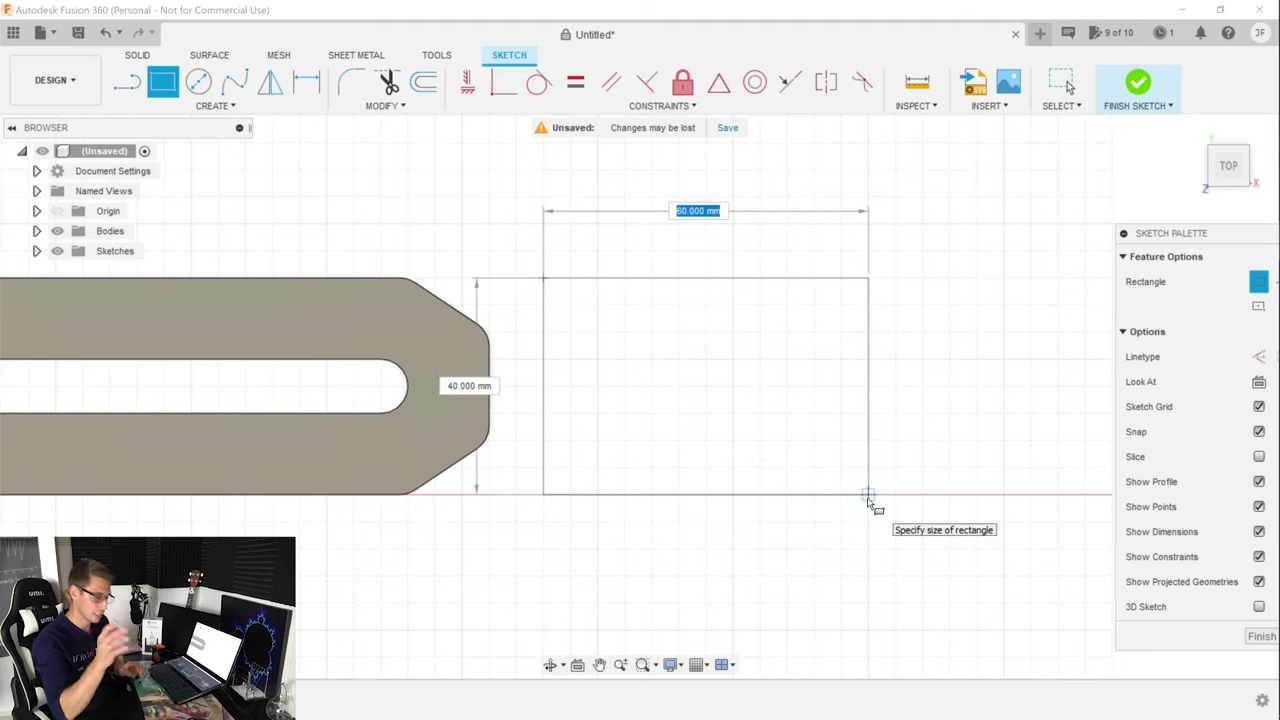
pyautogui.press('Tab')
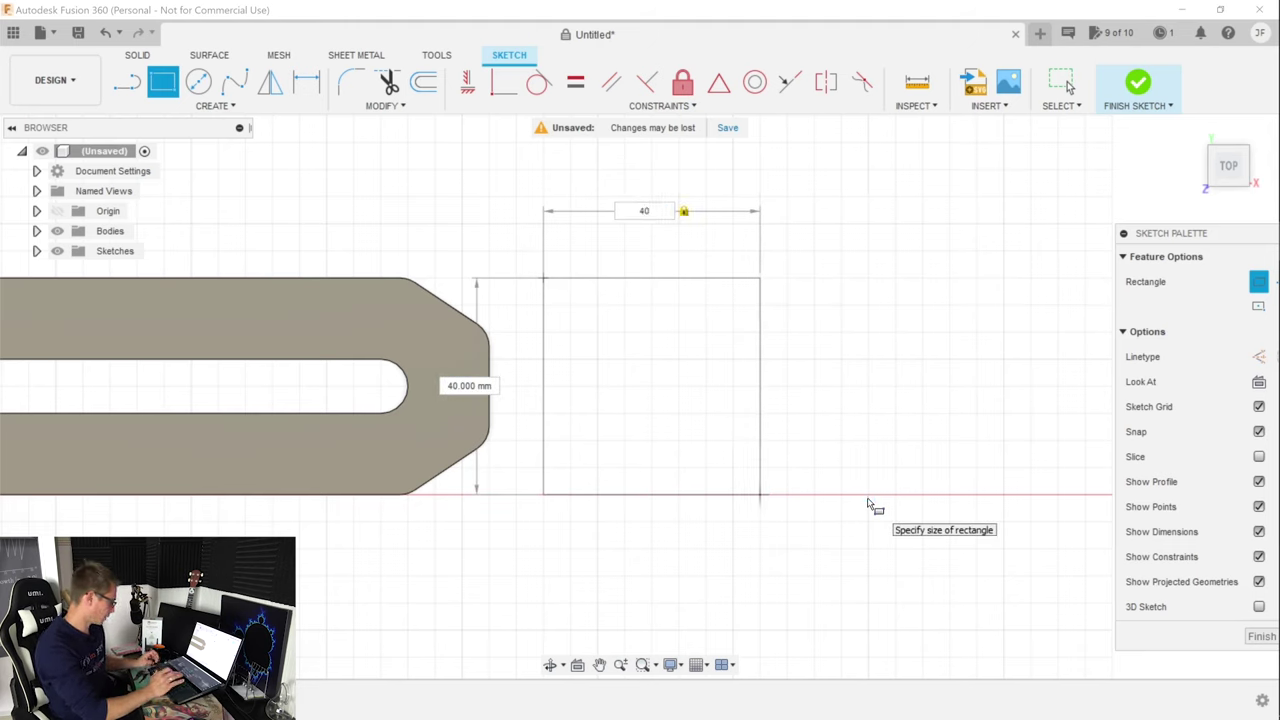
pyautogui.write('40')
pyautogui.press('Tab')
pyautogui.press('Return')
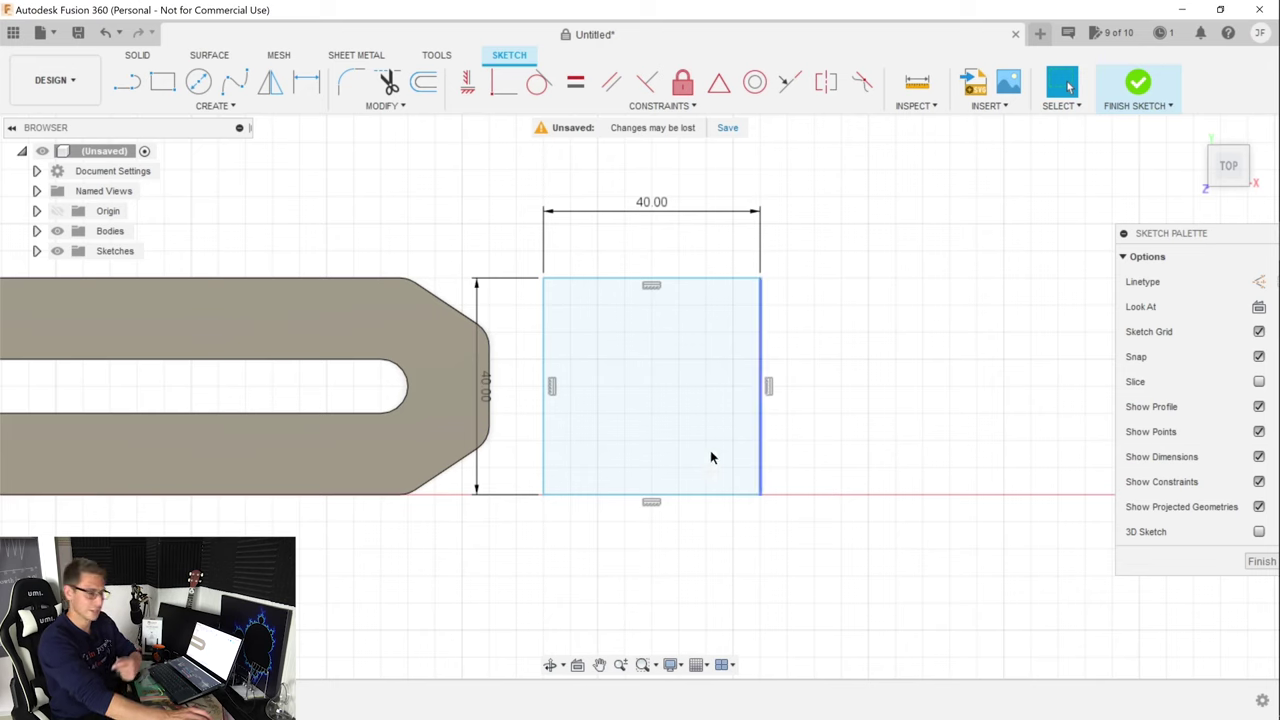
# Draw diagonal lines across the square's four corners, each meeting the sides about 10 mm from the corner
pyautogui.press('l')
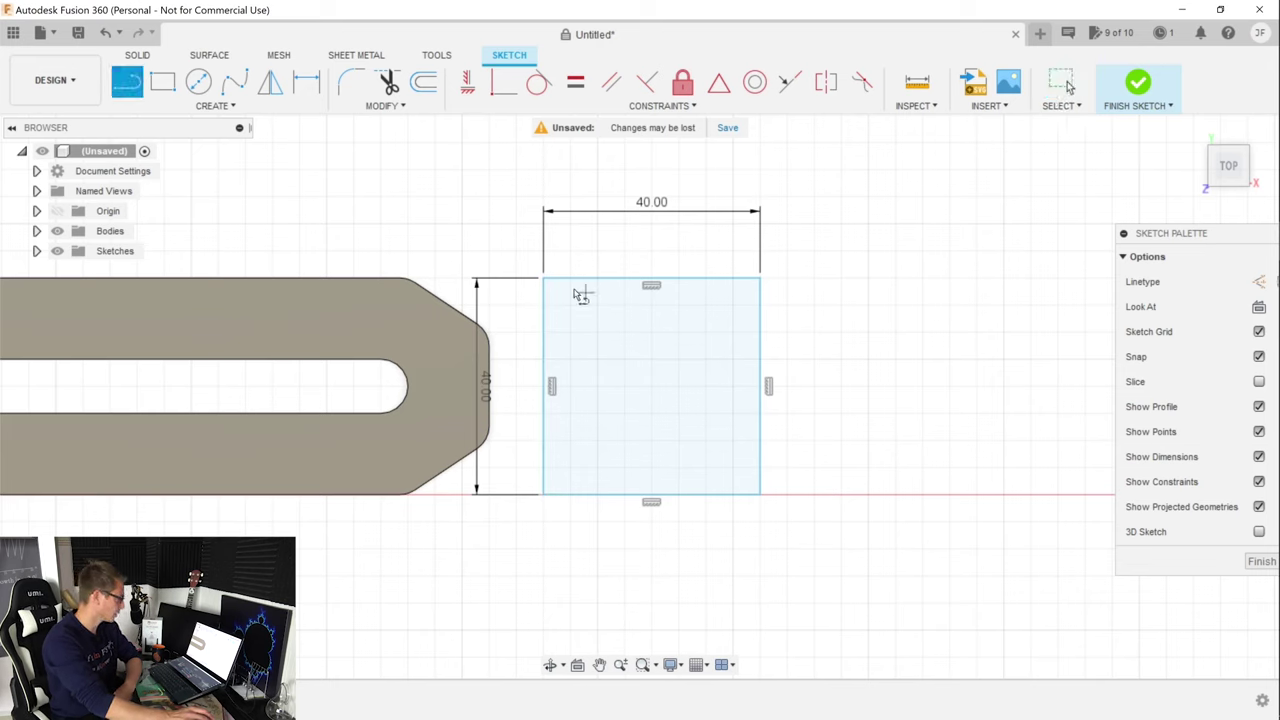
pyautogui.click(596, 278)
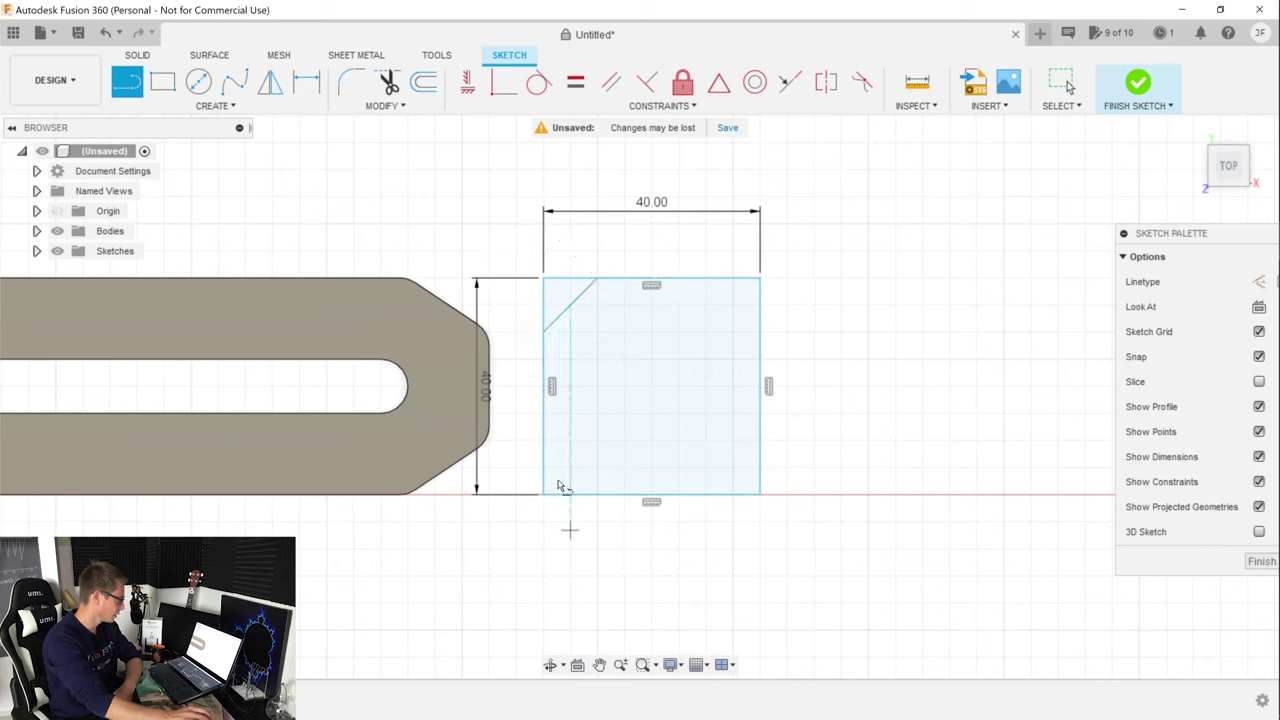
pyautogui.click(545, 441)
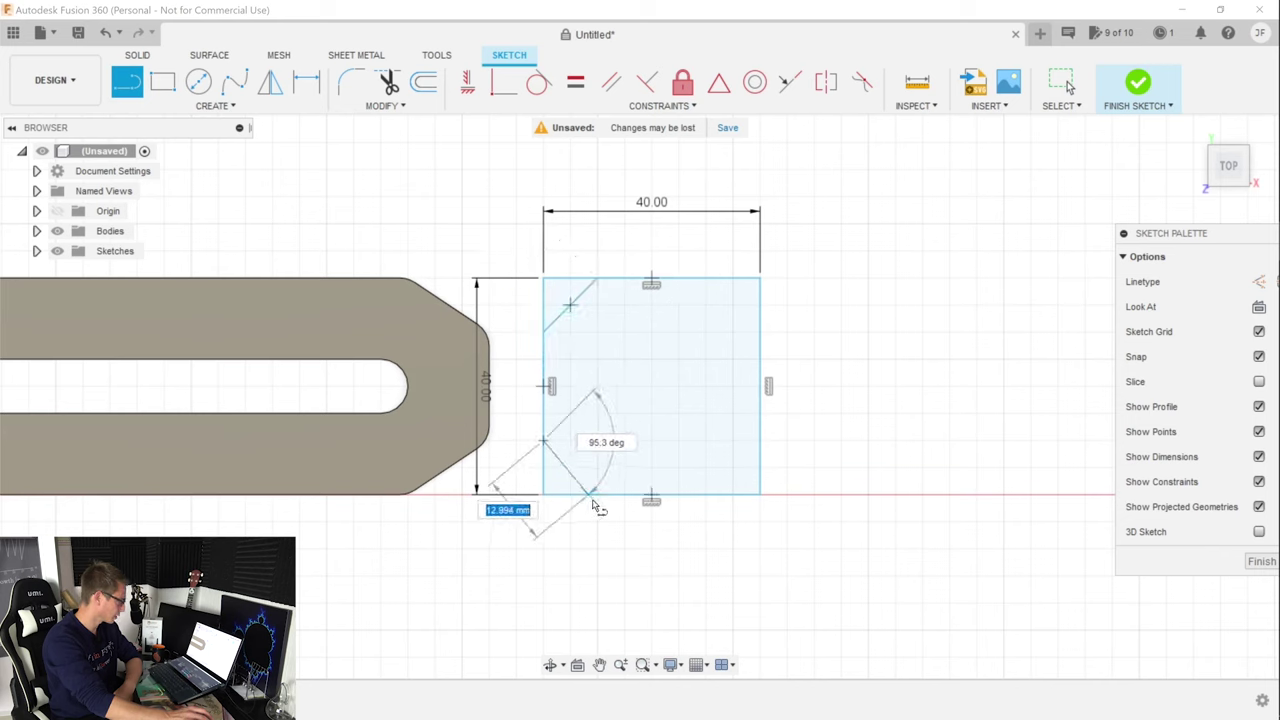
pyautogui.click(706, 495)
pyautogui.click(760, 440)
pyautogui.click(760, 330)
pyautogui.click(706, 278)
pyautogui.press('Escape')
# Trim the square's corner segments outside the diagonal lines to leave an octagon
pyautogui.press('t')
pyautogui.click(733, 278)
pyautogui.click(760, 302)
pyautogui.click(198, 82)
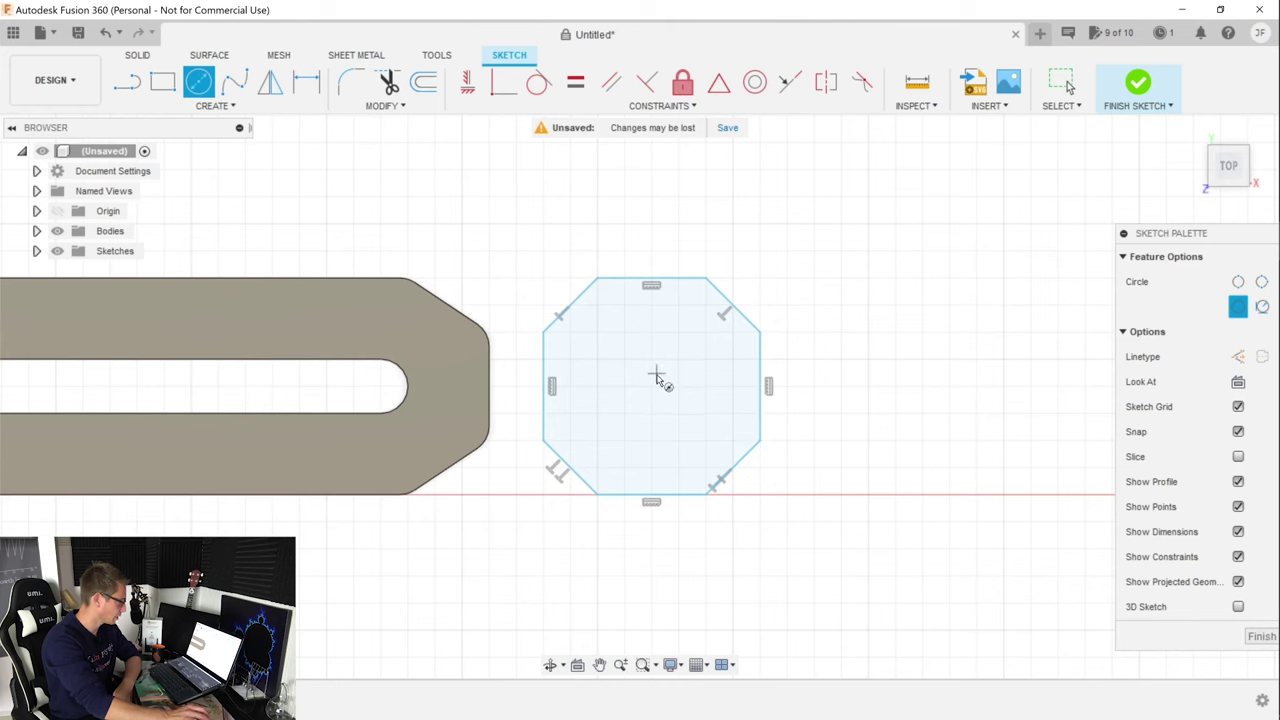
pyautogui.click(657, 377)
pyautogui.press('Escape')
# Draw a 10 mm diameter circle at the octagon's centre and finish the sketch
pyautogui.click(199, 86)
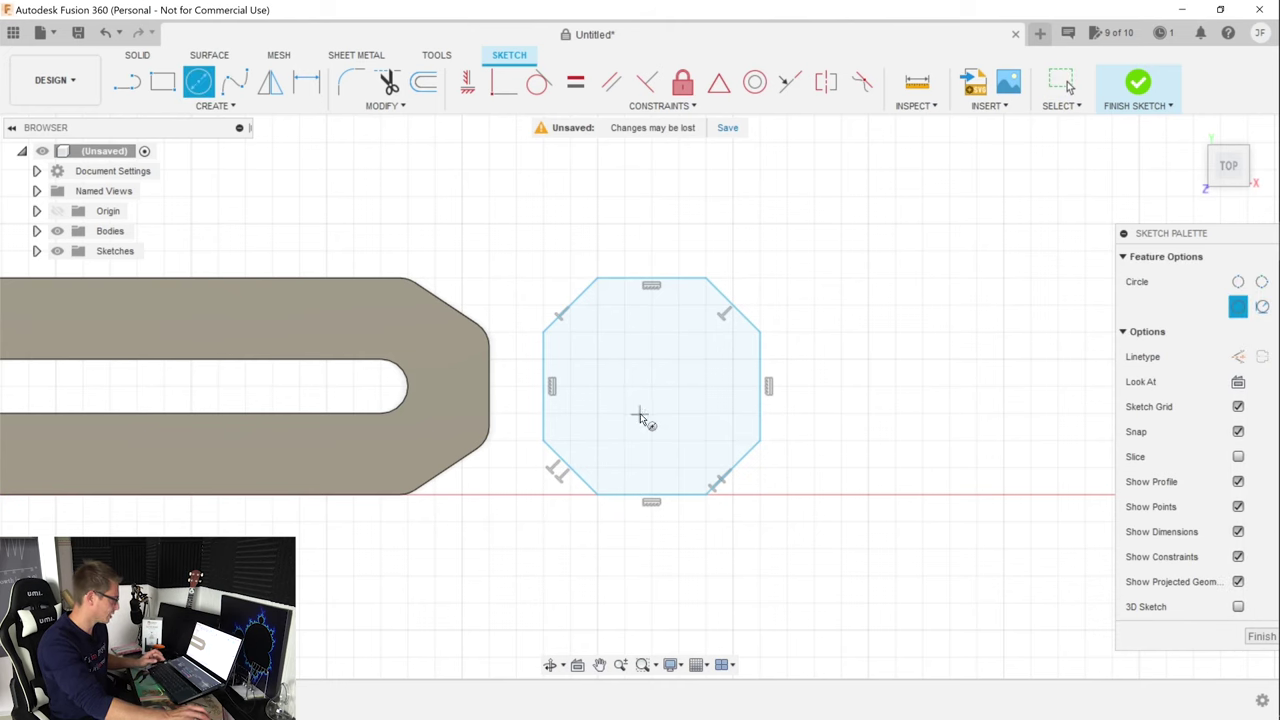
pyautogui.click(651, 387)
pyautogui.click(670, 368)
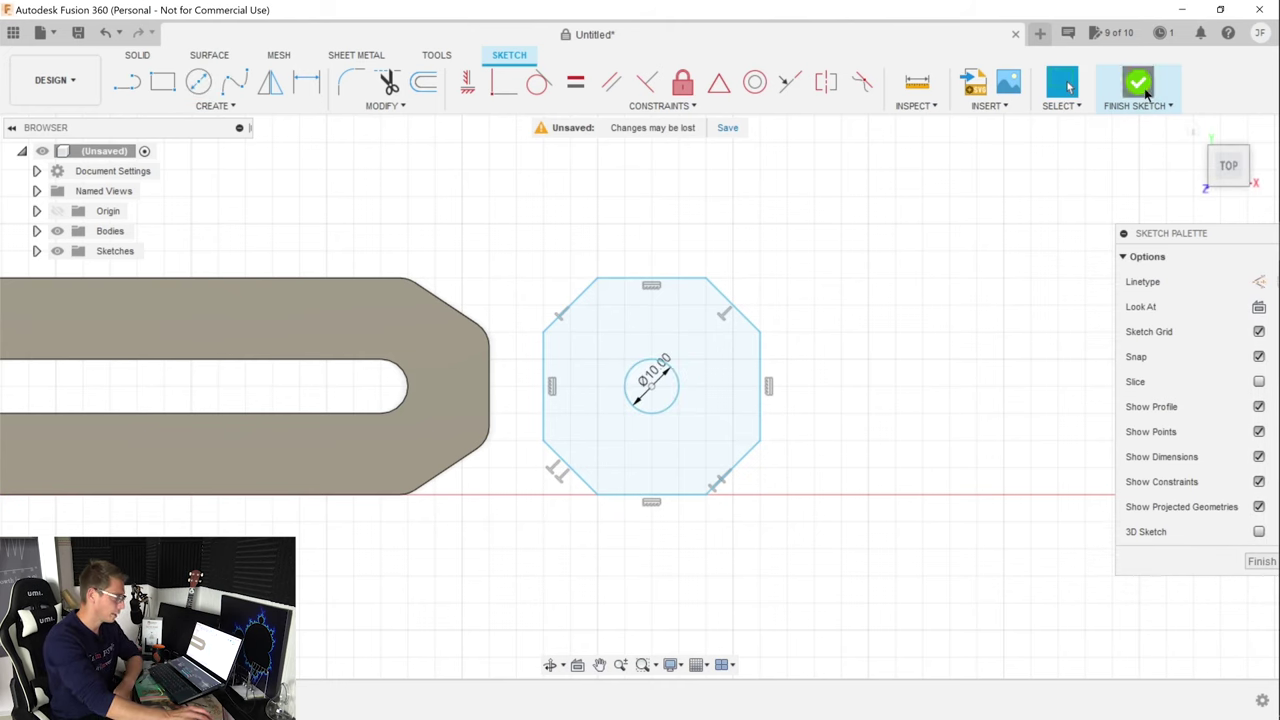
pyautogui.click(1137, 82)
# Extrude the octagon profile around the circle by 7 mm as a new body
pyautogui.press('e')
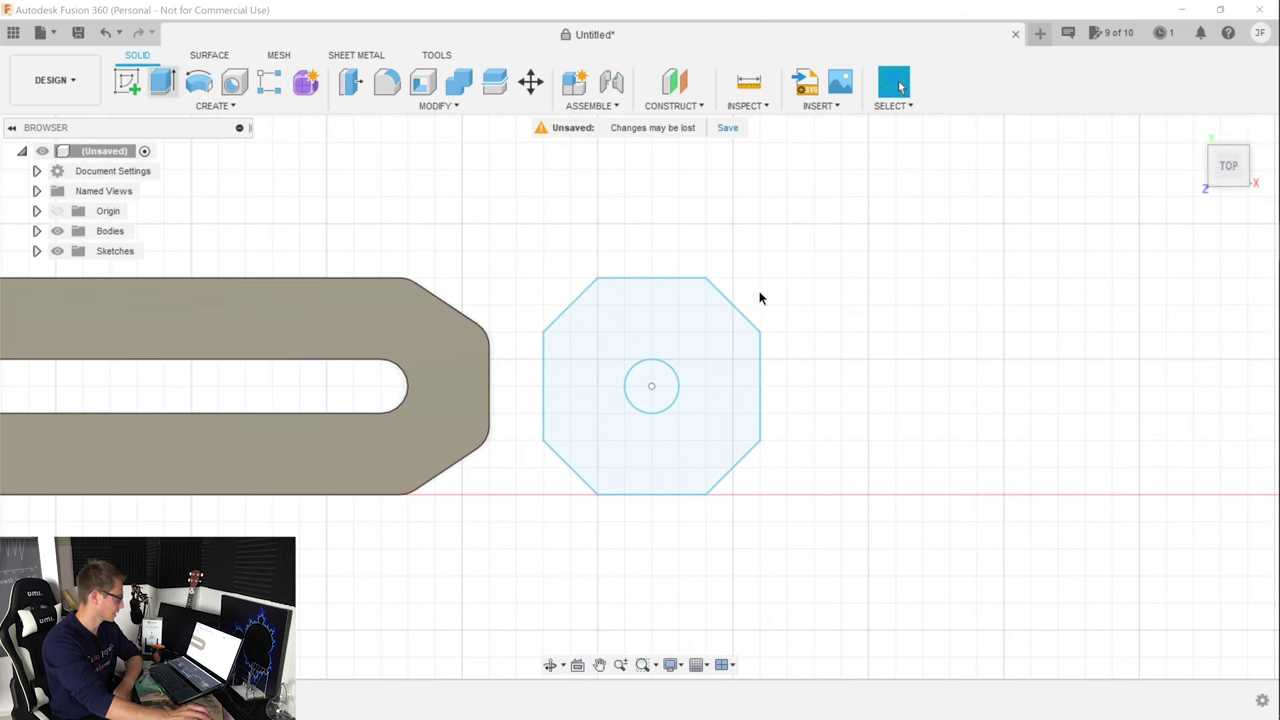
pyautogui.click(690, 322)
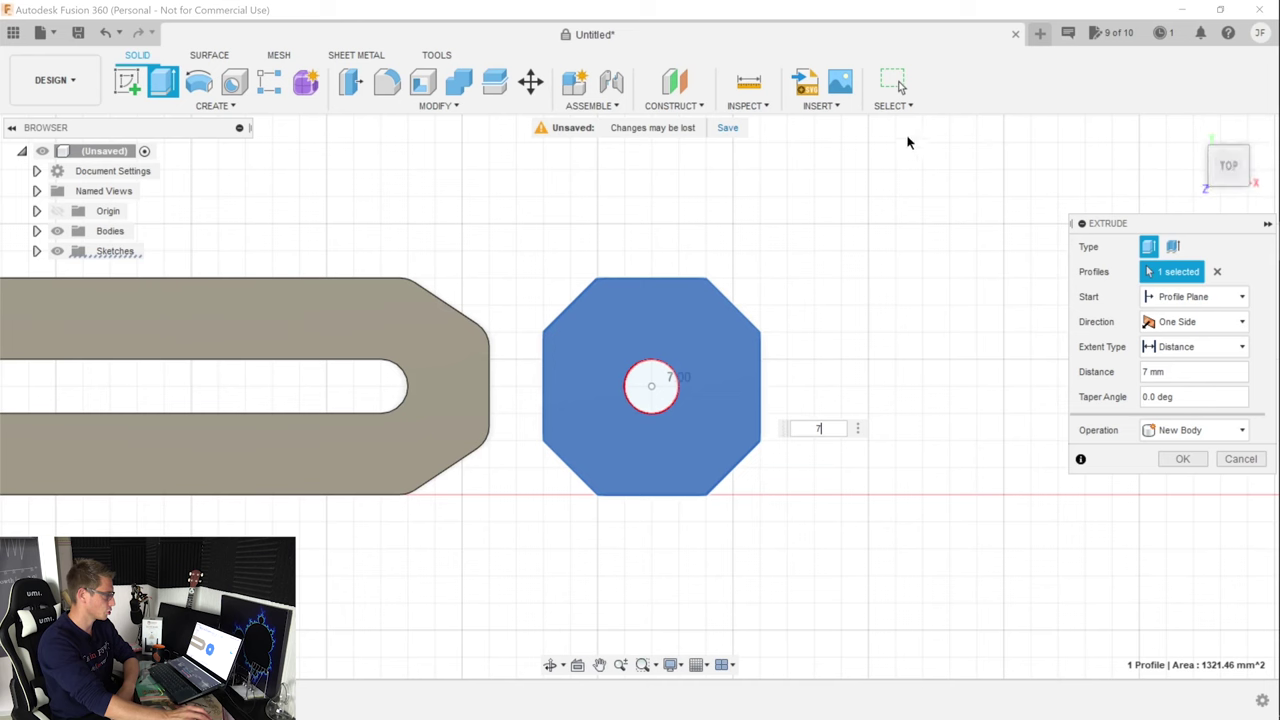
pyautogui.click(1196, 460)
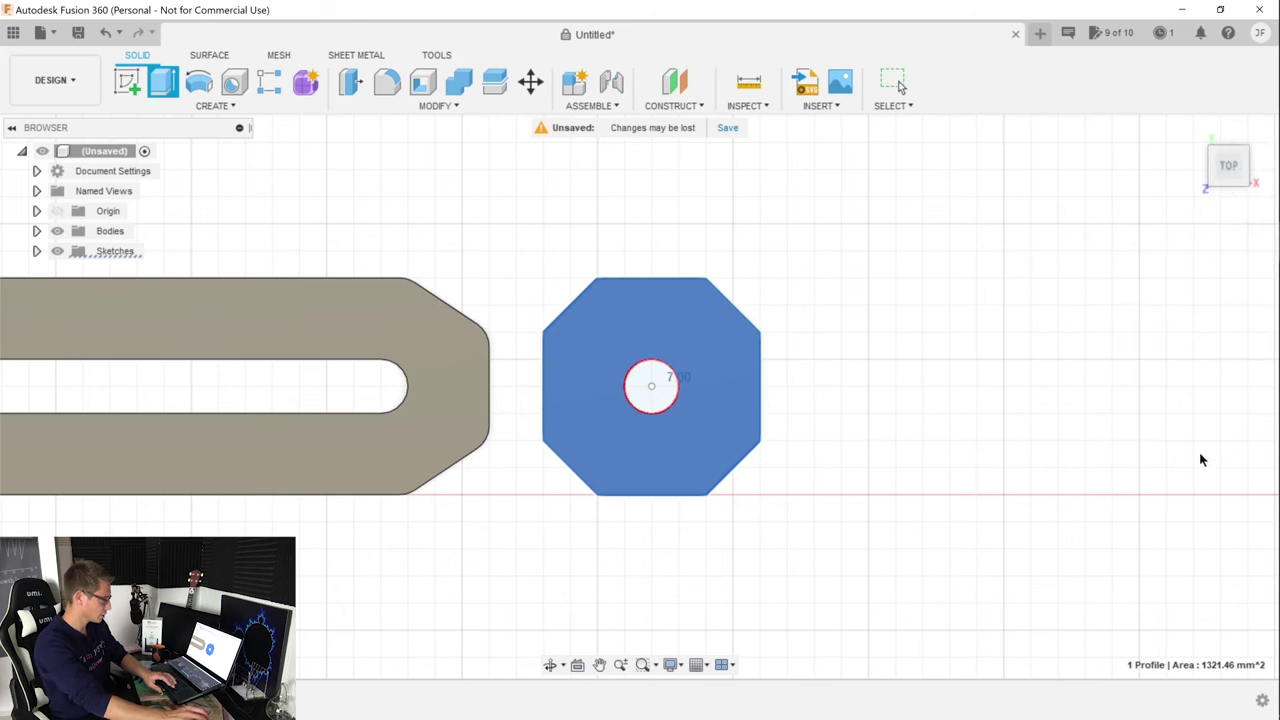
# Fillet the vertical outer edges of the octagonal body
pyautogui.click(1258, 141)
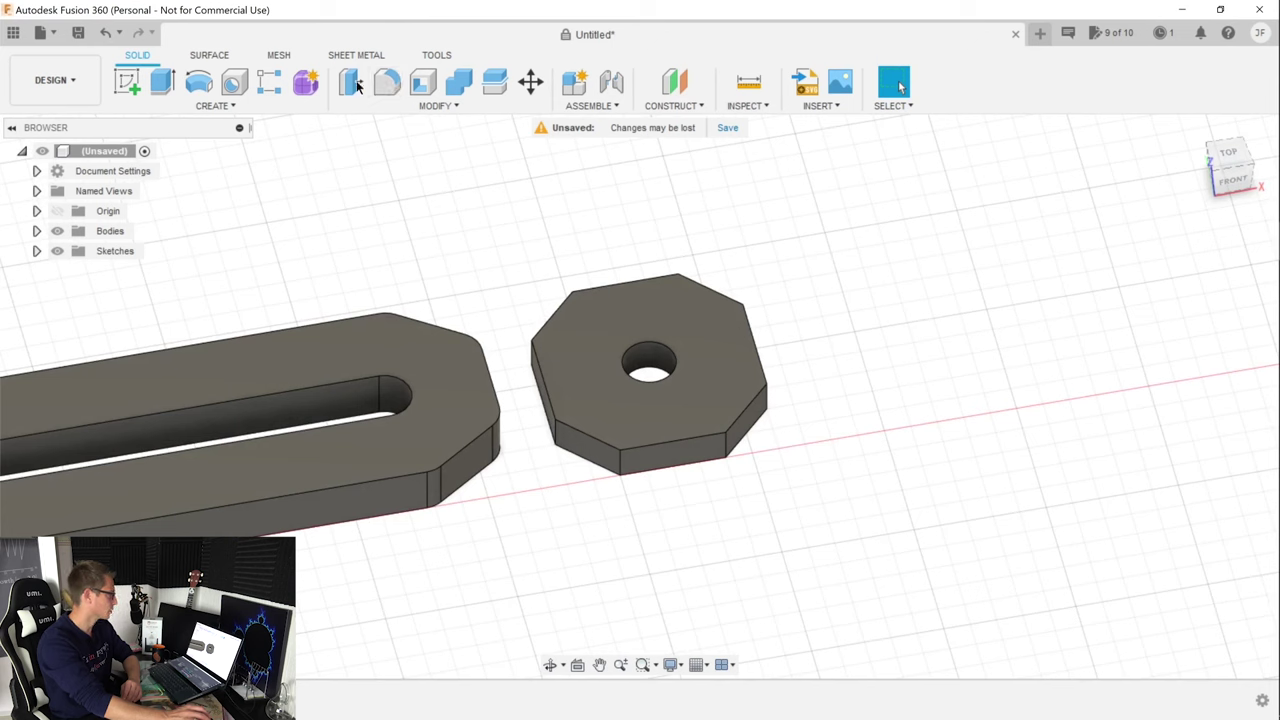
pyautogui.click(387, 84)
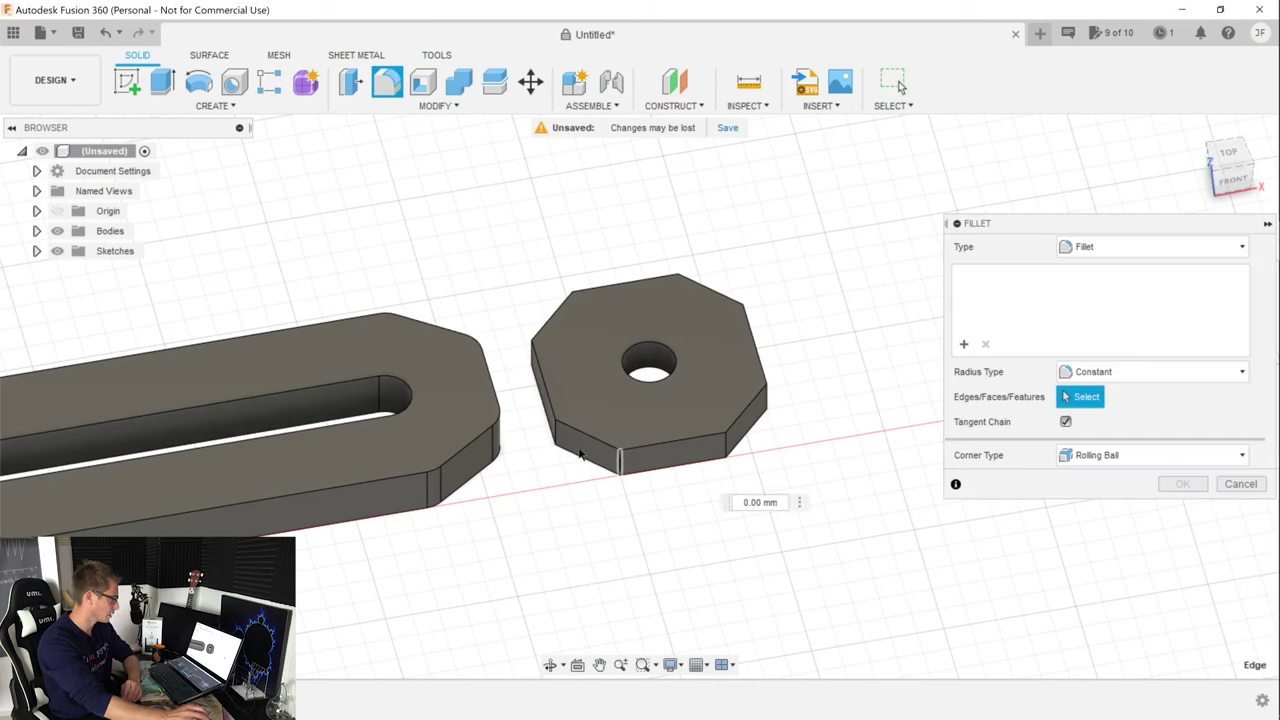
pyautogui.click(575, 452)
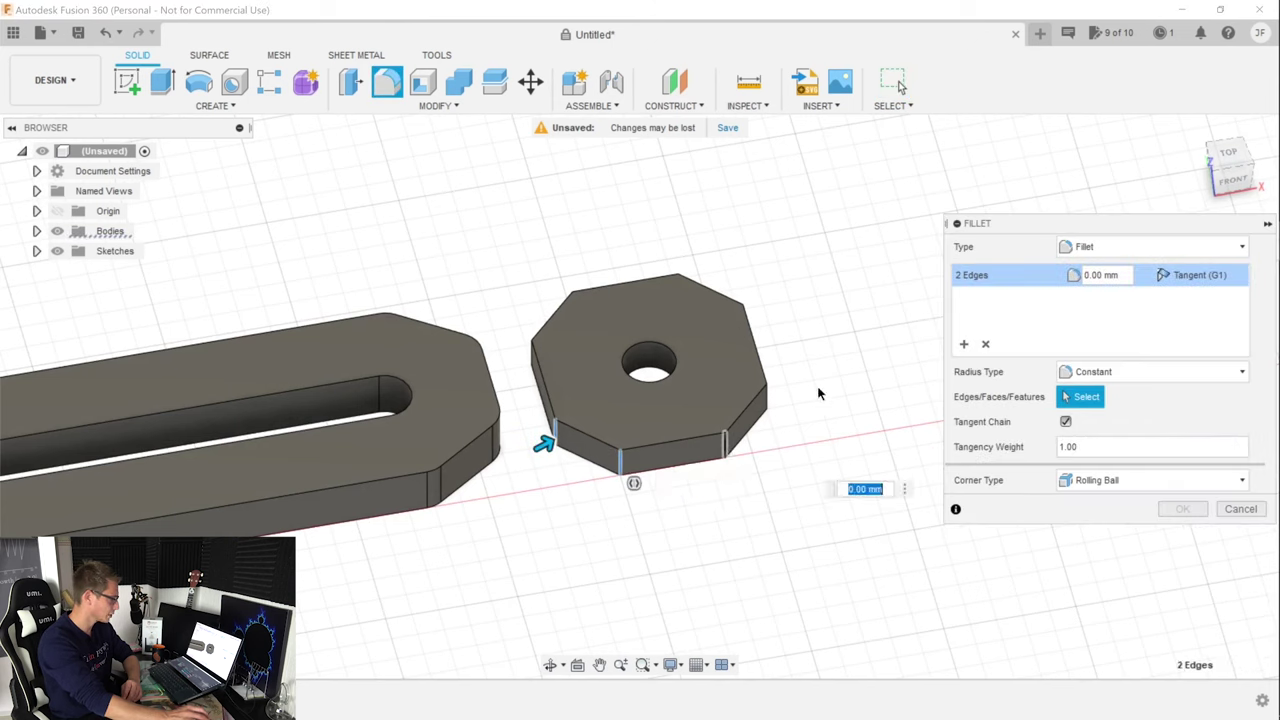
pyautogui.keyDown('shift'); pyautogui.moveTo(871, 357); pyautogui.dragTo(600, 370, button='middle'); pyautogui.keyUp('shift')
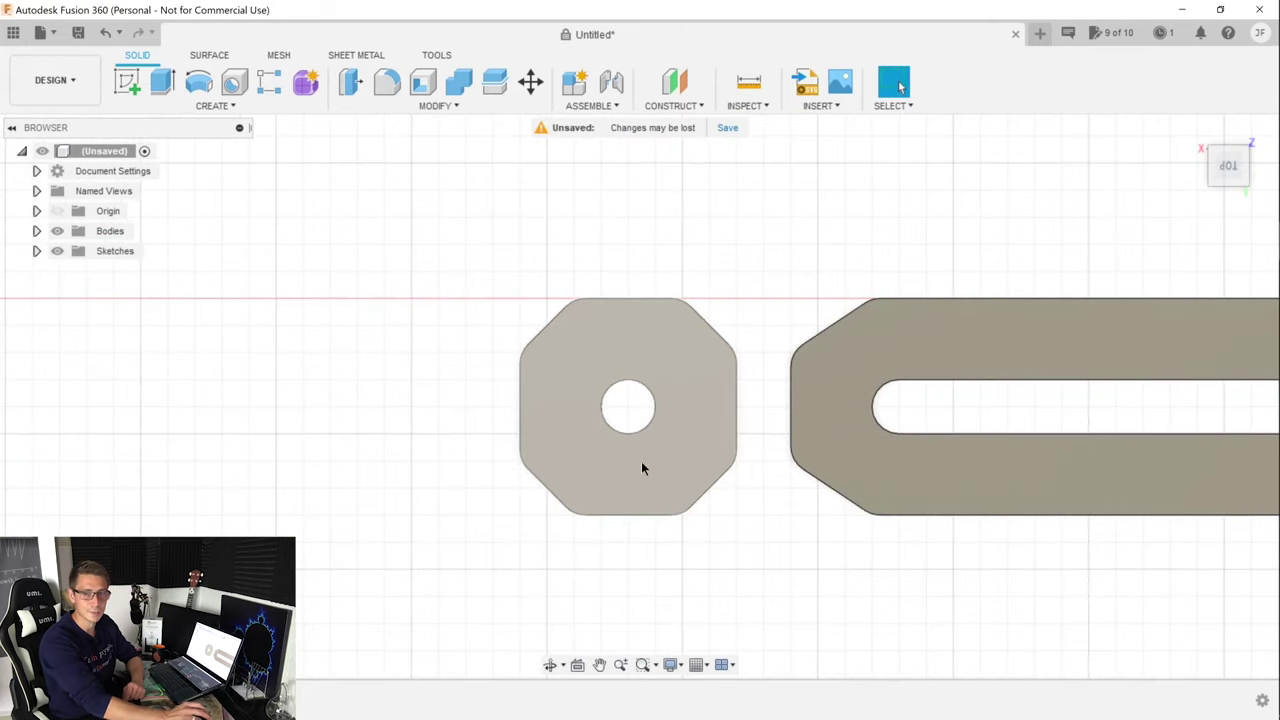
pyautogui.click(1233, 148)
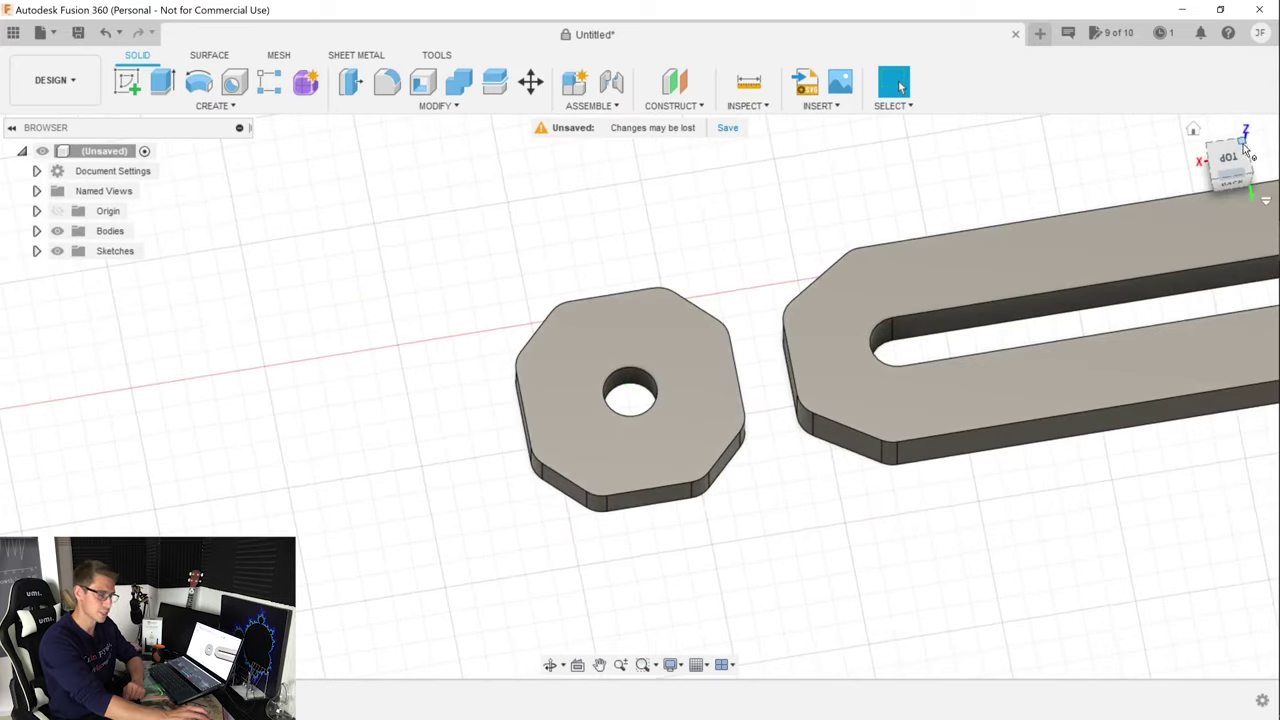